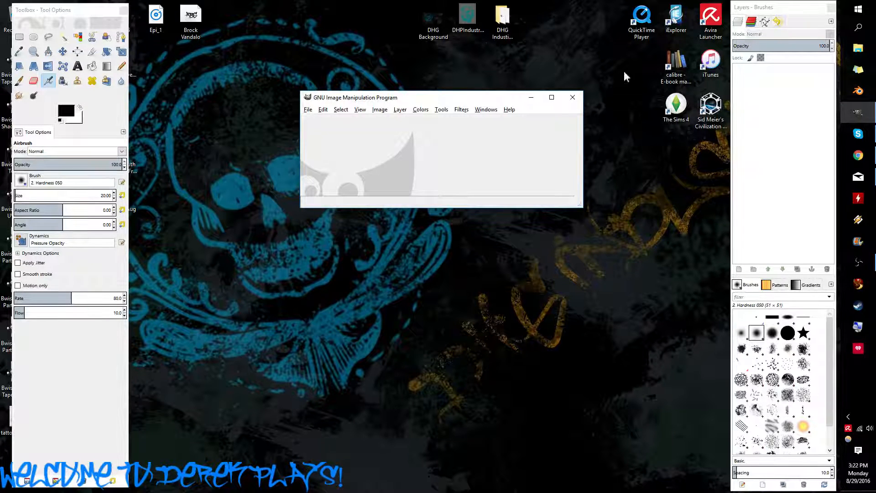
Step: Switch to File Explorer and open the Downloads folder
{"action": "left_click", "coordinate": [858, 48]}
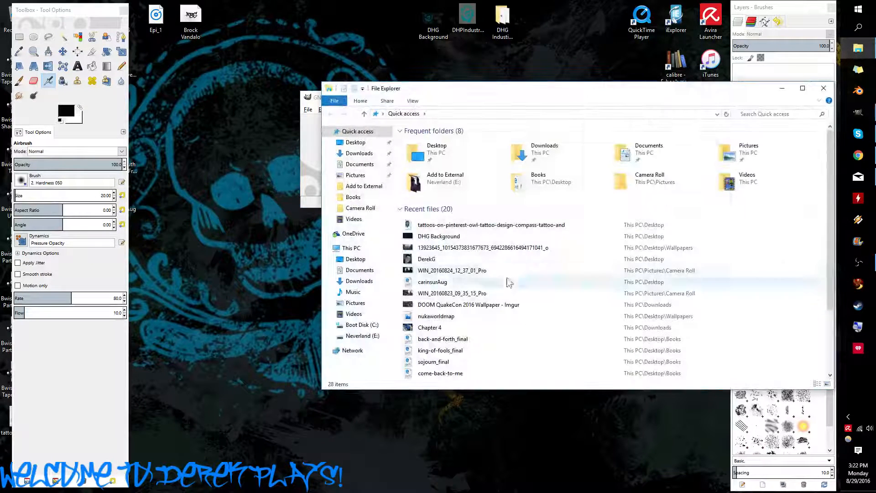
{"action": "left_click", "coordinate": [359, 153]}
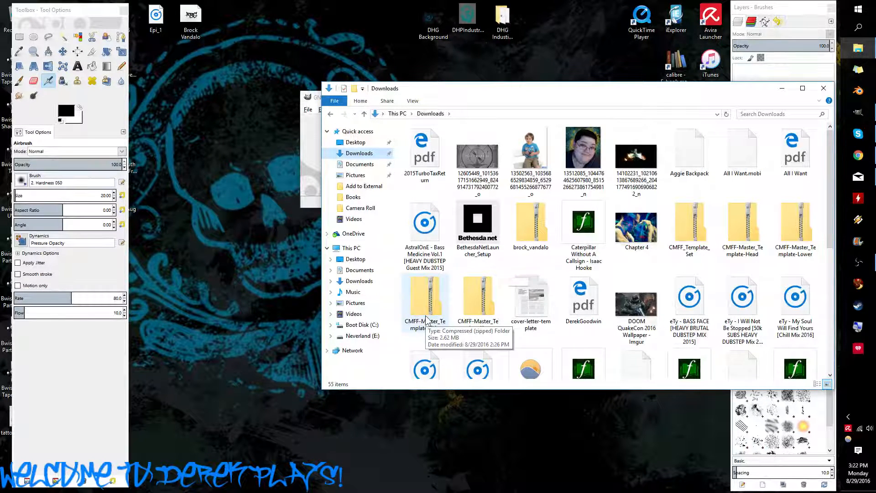
Step: Switch to Chrome, search for "second life creator tools" in a new tab, and open the Creation Portal page of the Second Life Wiki
{"action": "left_click", "coordinate": [858, 155]}
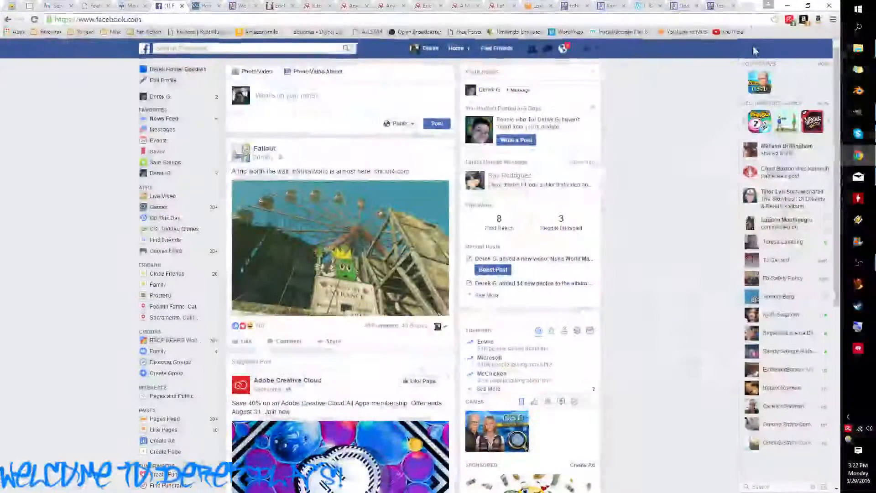
{"action": "key", "text": "ctrl+t"}
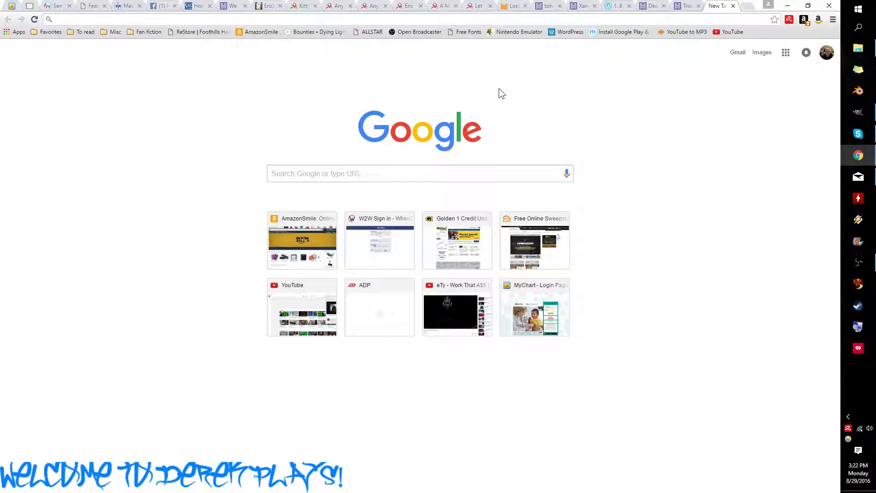
{"action": "left_click", "coordinate": [502, 172]}
{"action": "type", "text": "dex"}
{"action": "key", "text": "BackSpace"}
{"action": "key", "text": "BackSpace"}
{"action": "key", "text": "BackSpace"}
{"action": "type", "text": "se"}
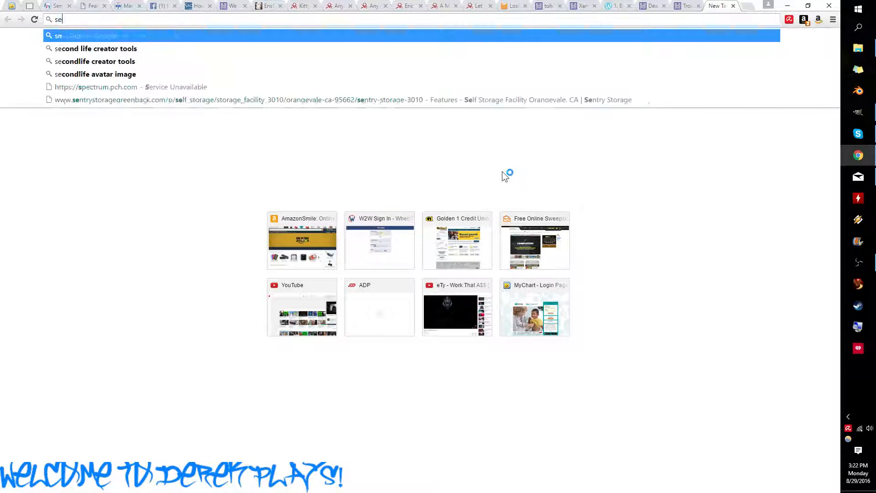
{"action": "type", "text": "cond"}
{"action": "key", "text": "Return"}
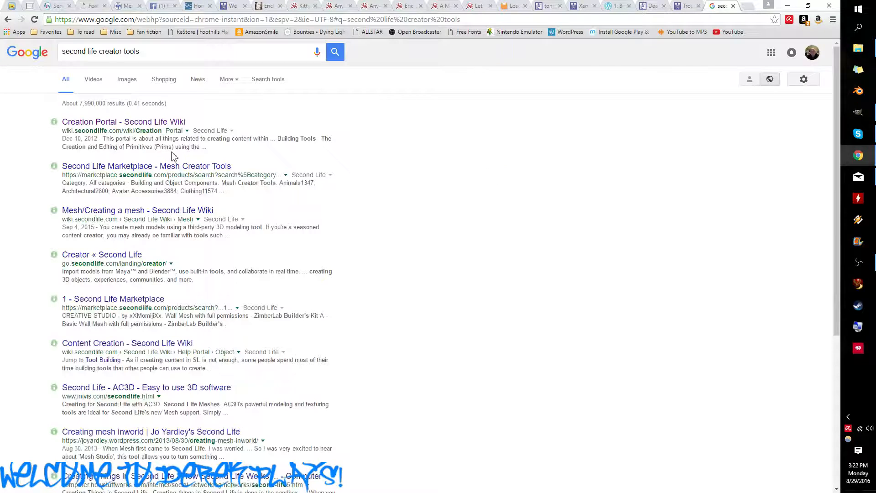
{"action": "left_click", "coordinate": [169, 122]}
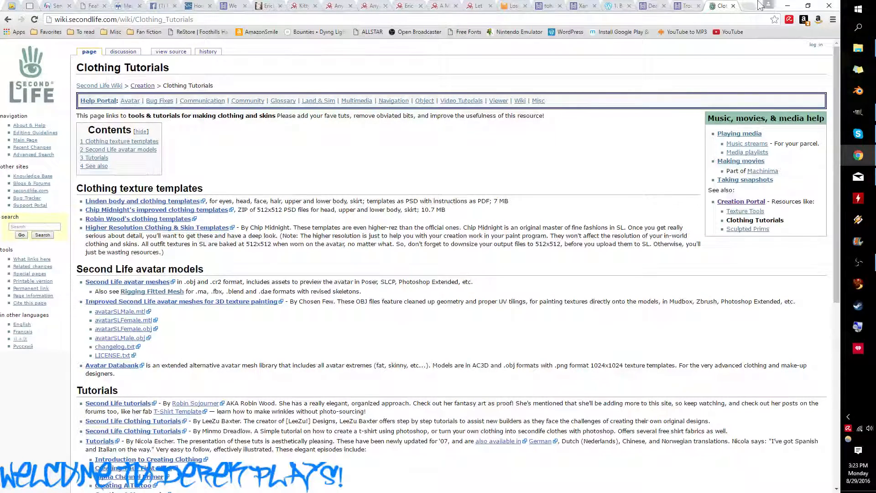
{"action": "left_click", "coordinate": [787, 6]}
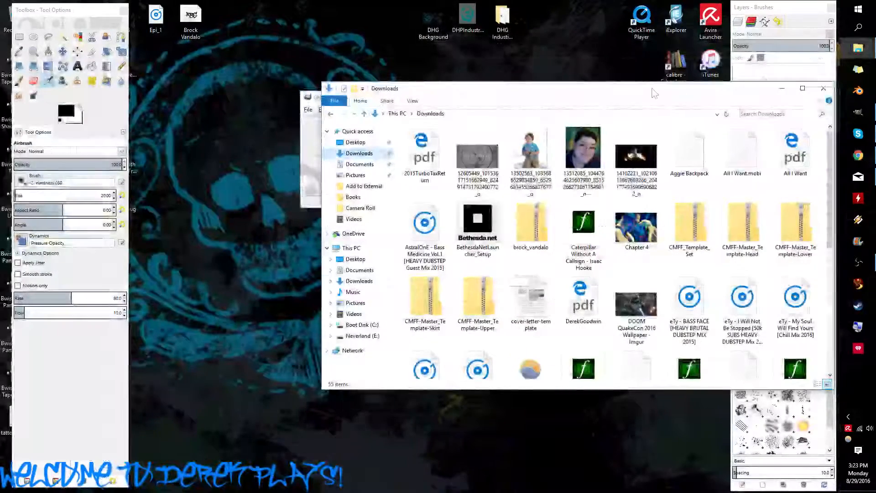
Step: Extract the CMFF-Master_Template-Upper file from its zip archive in Downloads to the desktop and close the File Explorer window
{"action": "left_click_drag", "start_coordinate": [651, 90], "coordinate": [631, 71]}
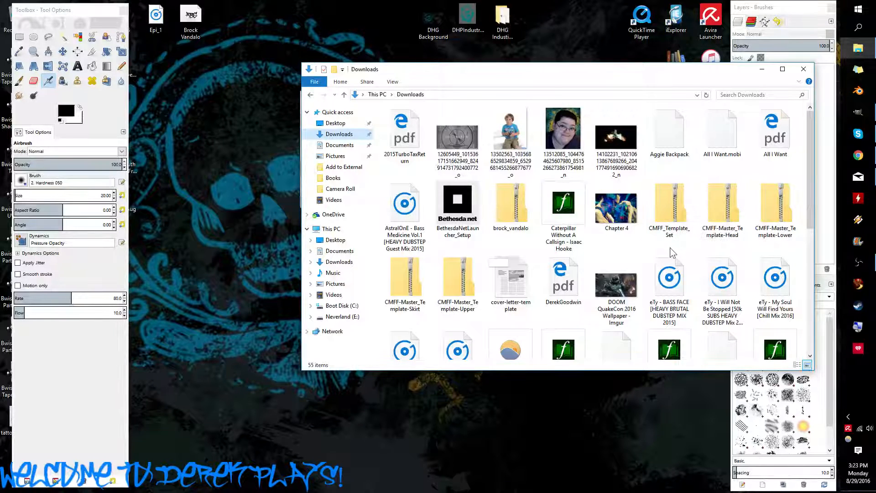
{"action": "double_click", "coordinate": [468, 281]}
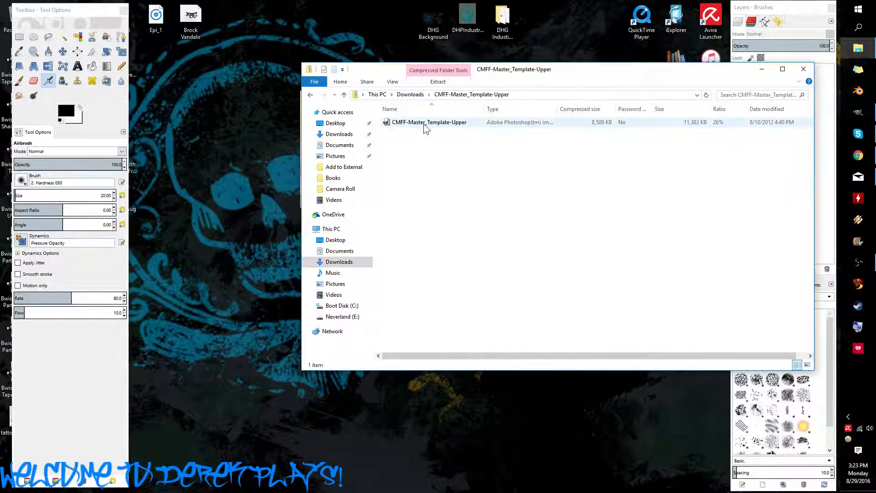
{"action": "left_click_drag", "start_coordinate": [424, 123], "coordinate": [225, 139]}
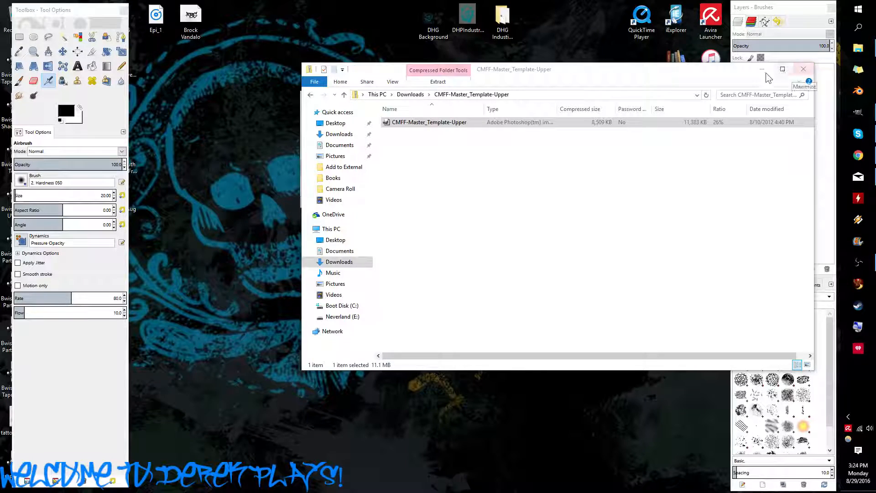
{"action": "left_click", "coordinate": [803, 69]}
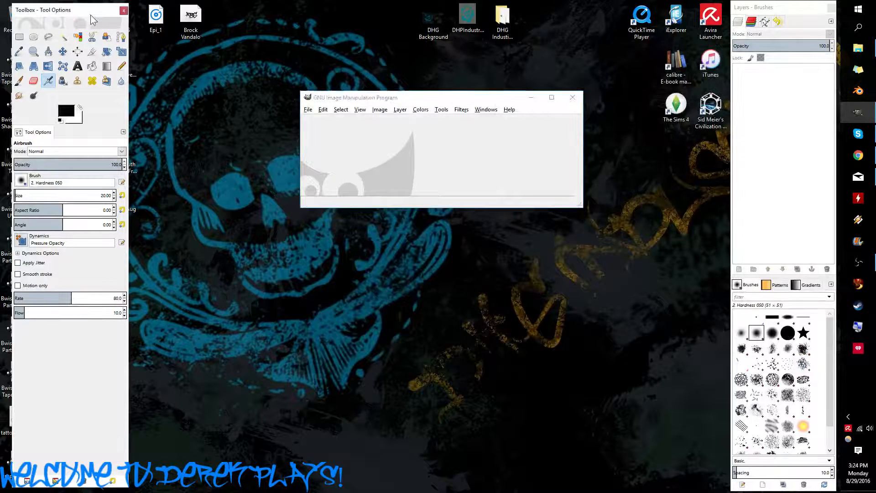
Step: Open the desktop copy of CMFF-Master_Template-Upper in GIMP and enlarge its window to show the whole template
{"action": "left_click_drag", "start_coordinate": [90, 15], "coordinate": [244, 13]}
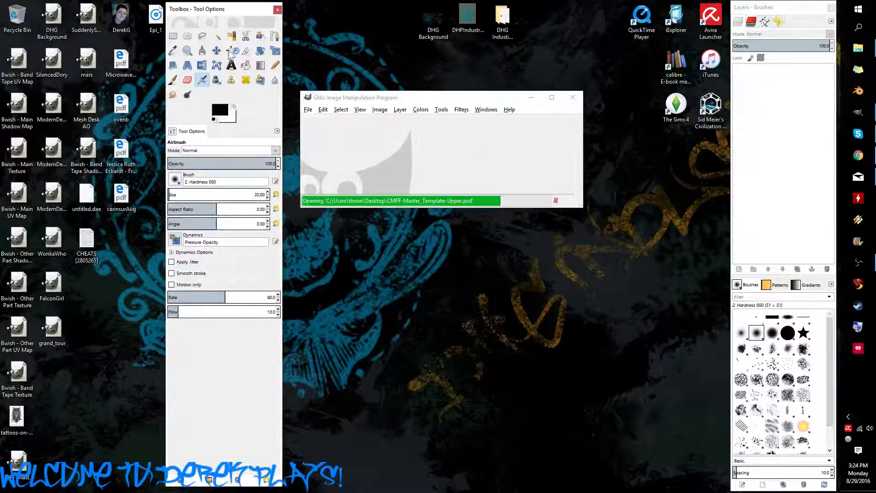
{"action": "left_click_drag", "start_coordinate": [237, 15], "coordinate": [74, 8]}
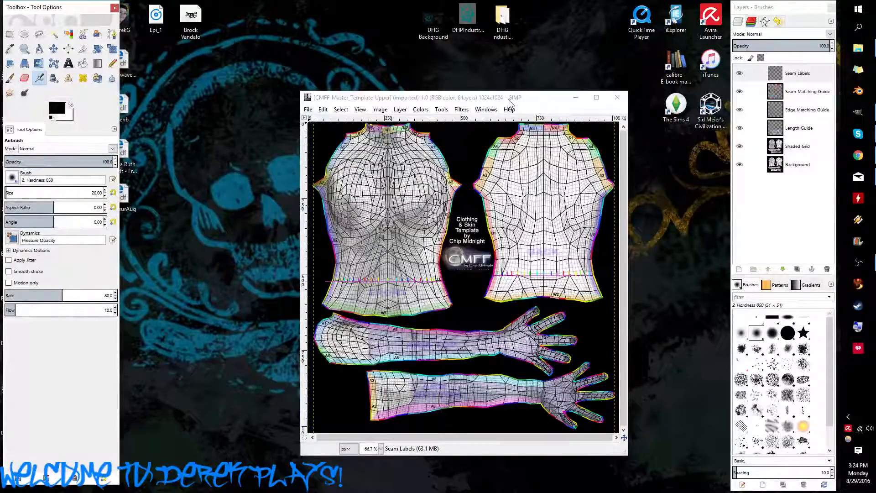
{"action": "left_click_drag", "start_coordinate": [508, 102], "coordinate": [467, 77]}
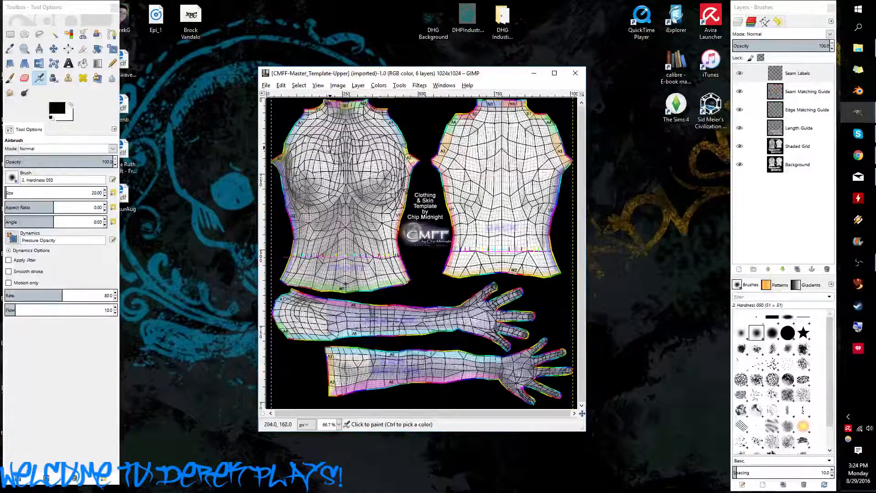
{"action": "left_click_drag", "start_coordinate": [492, 72], "coordinate": [437, 49]}
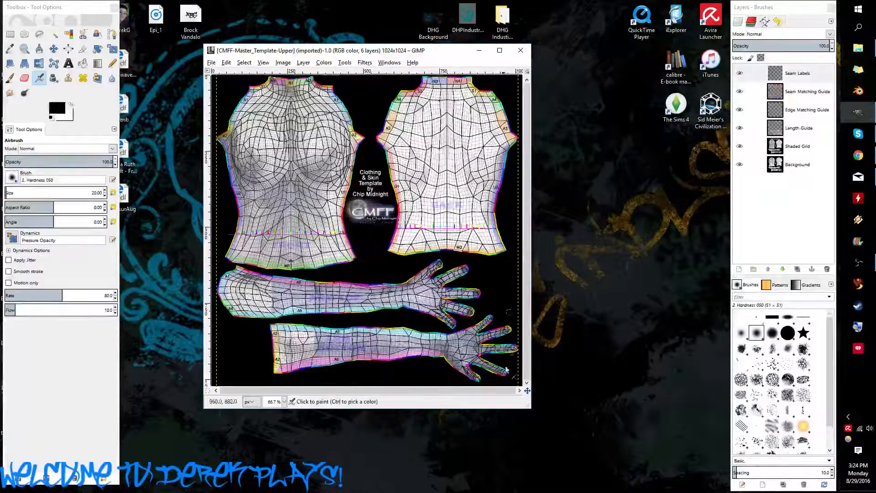
{"action": "left_click_drag", "start_coordinate": [530, 407], "coordinate": [649, 427]}
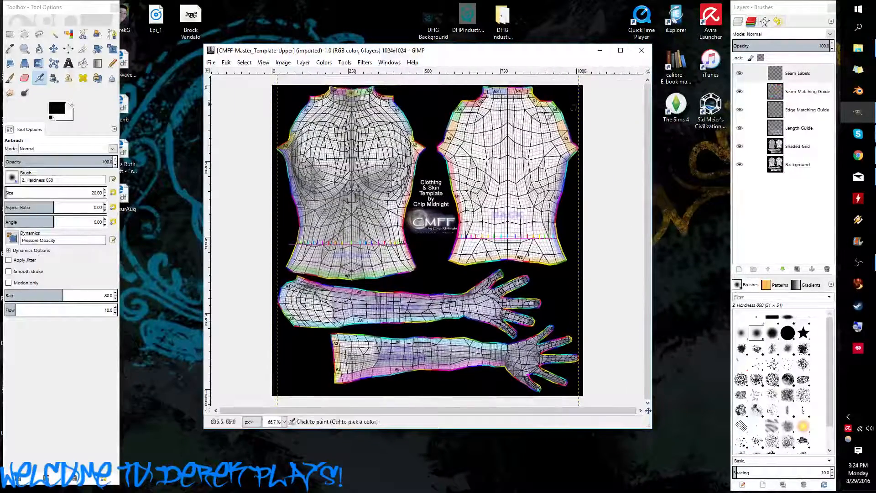
{"action": "left_click_drag", "start_coordinate": [522, 53], "coordinate": [521, 45]}
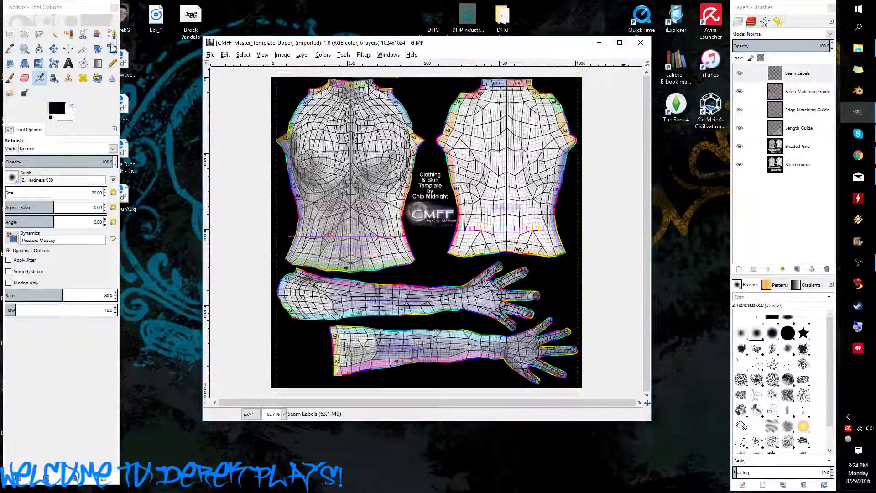
Step: Move the toolbox clear of the desktop icons and relocate the CMFF-Master_Template-Upper icon to the desktop's upper row
{"action": "left_click_drag", "start_coordinate": [78, 6], "coordinate": [113, 7]}
{"action": "left_click_drag", "start_coordinate": [15, 463], "coordinate": [399, 17]}
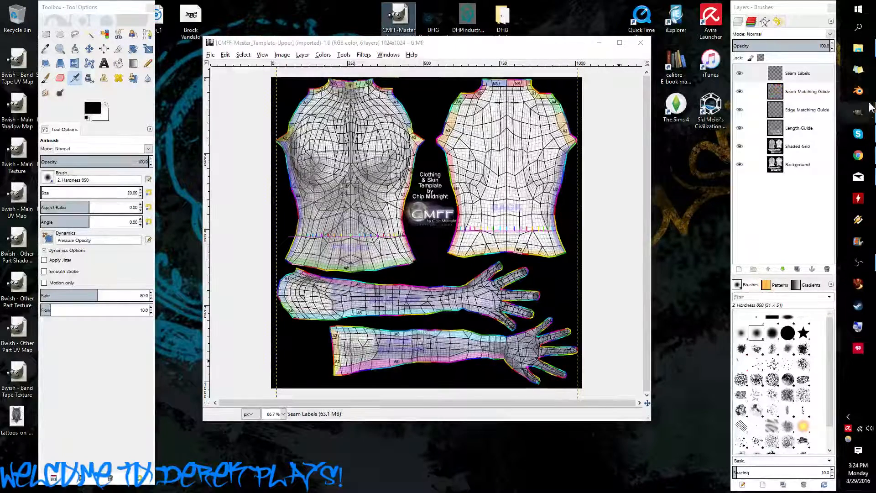
Step: Return to File Explorer and look through the files in the Downloads folder
{"action": "double_click", "coordinate": [398, 18]}
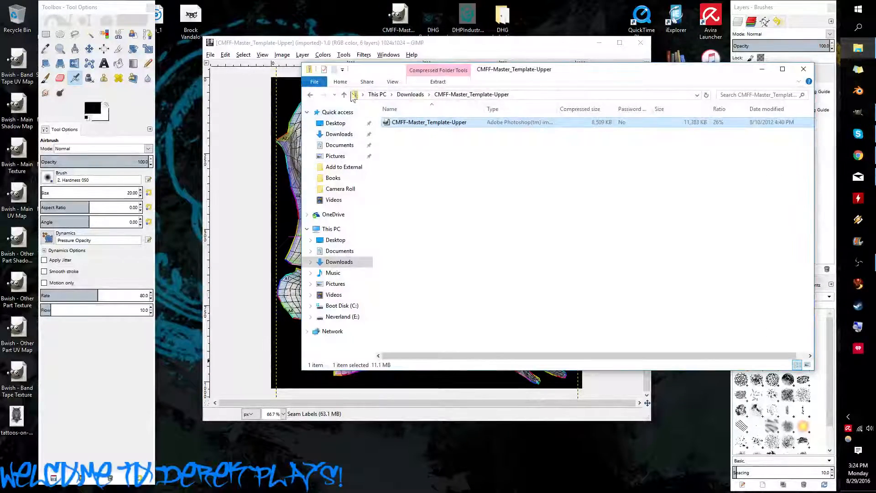
{"action": "left_click", "coordinate": [312, 95]}
{"action": "scroll", "coordinate": [644, 209], "scroll_direction": "down", "scroll_amount": 5}
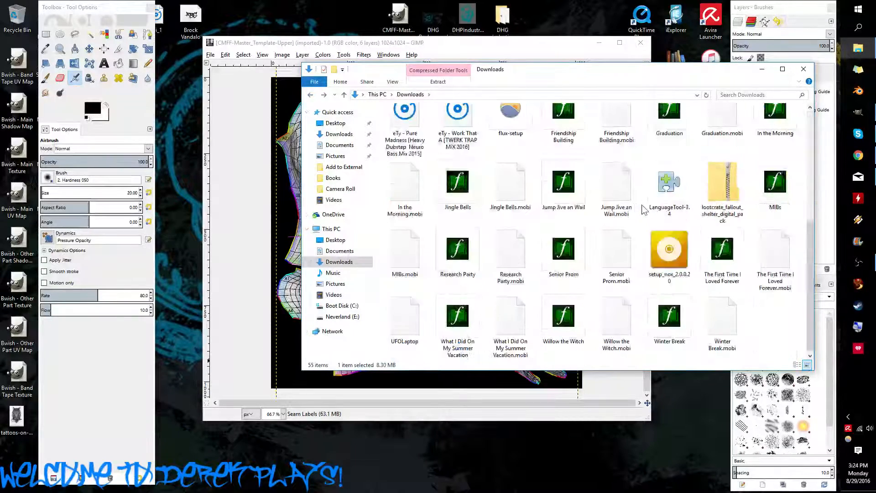
{"action": "scroll", "coordinate": [644, 210], "scroll_direction": "up", "scroll_amount": 5}
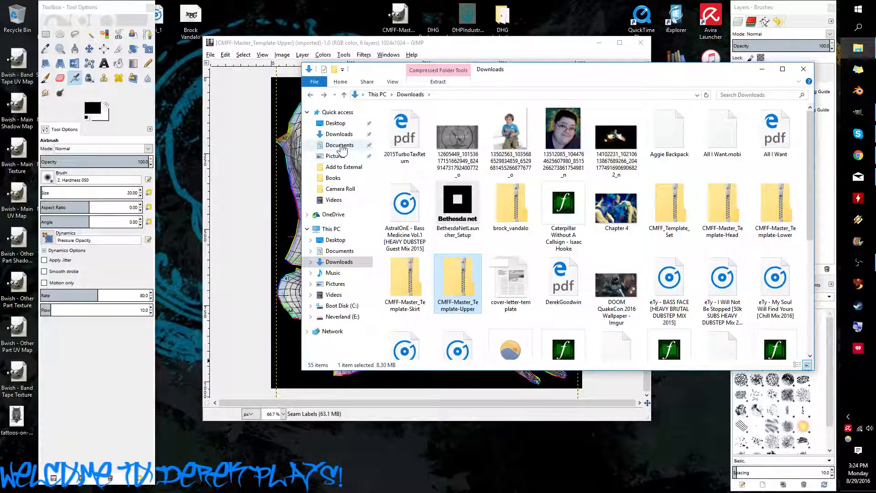
Step: Close the template image and open the tattoos-on-pinterest-owl image from the Desktop folder in GIMP, closing File Explorer
{"action": "left_click", "coordinate": [641, 42]}
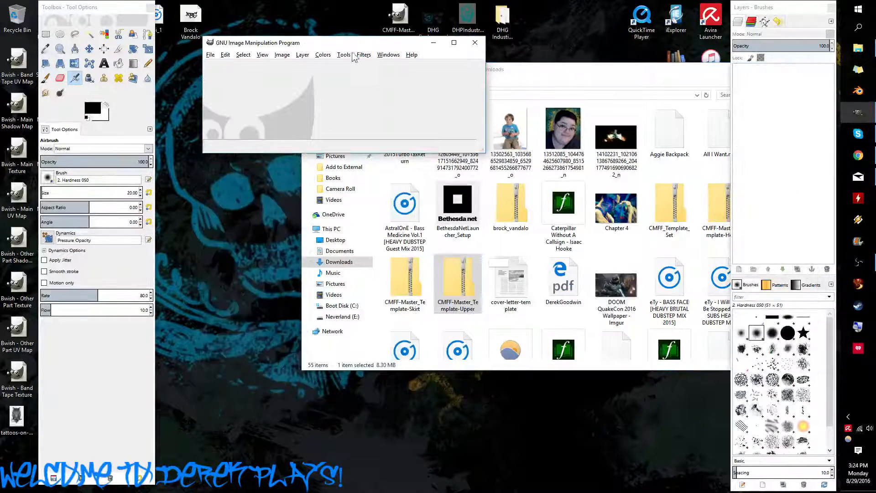
{"action": "left_click", "coordinate": [561, 75]}
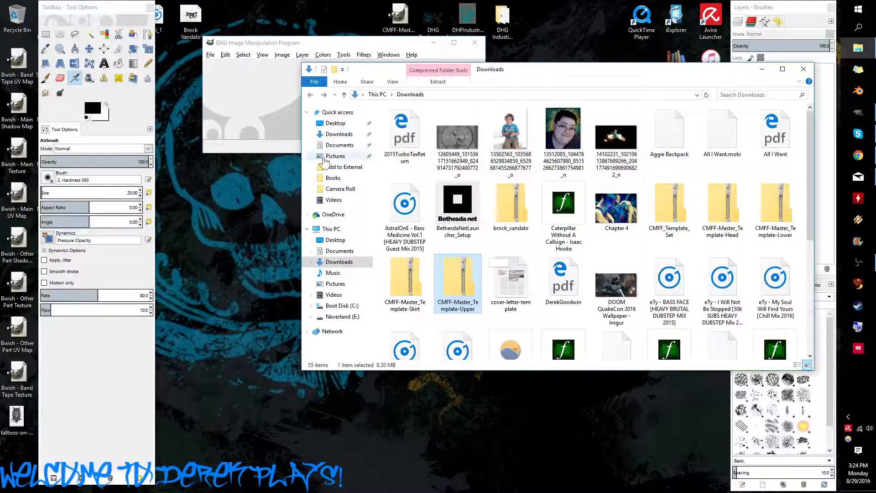
{"action": "left_click", "coordinate": [335, 123]}
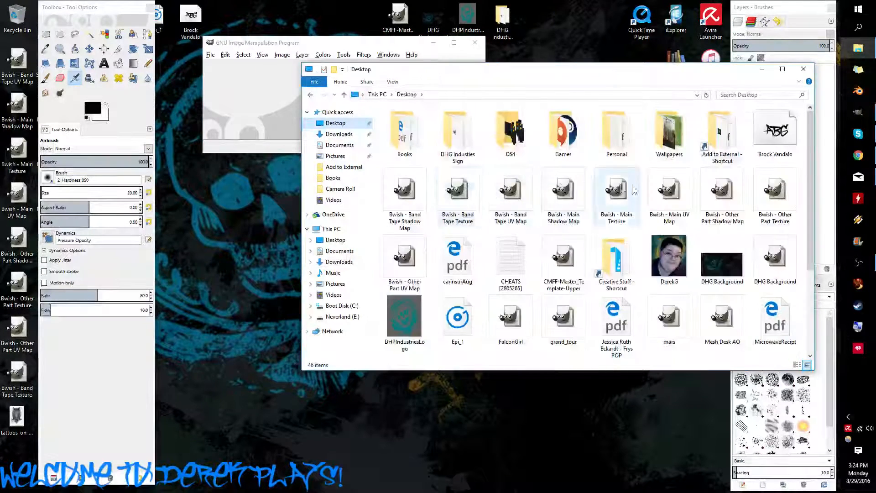
{"action": "scroll", "coordinate": [694, 185], "scroll_direction": "down", "scroll_amount": 3}
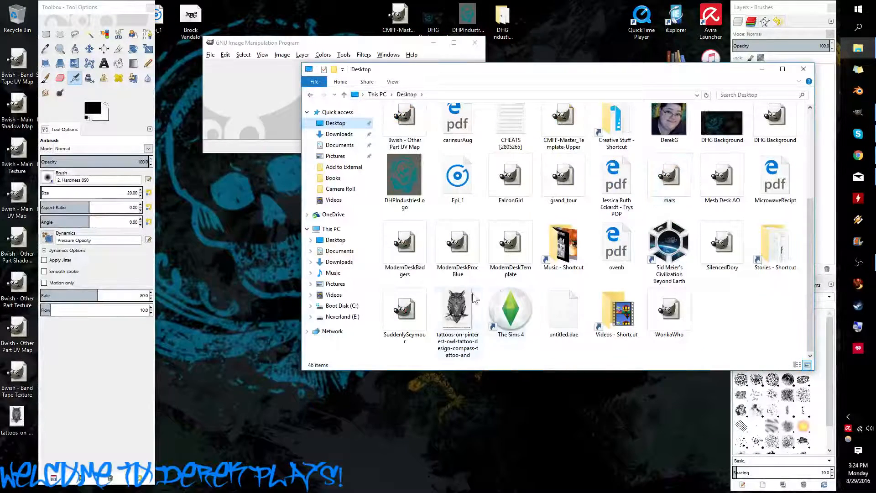
{"action": "left_click_drag", "start_coordinate": [458, 315], "coordinate": [262, 106]}
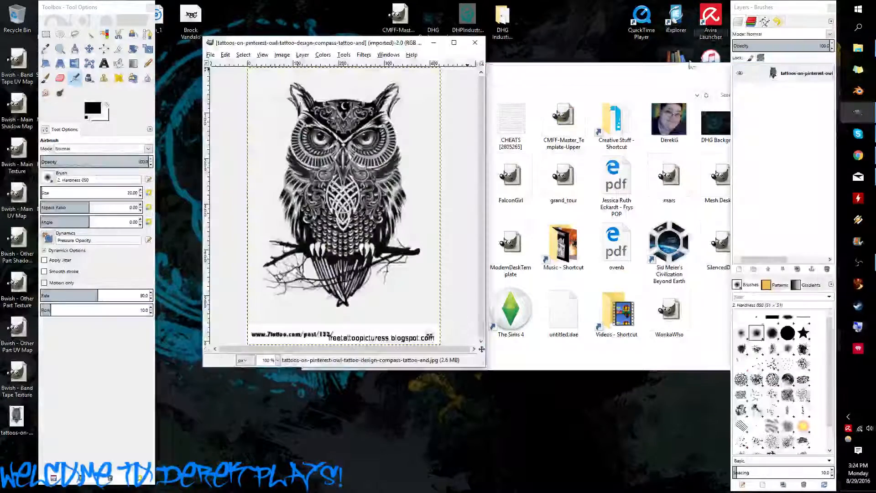
{"action": "left_click", "coordinate": [707, 70]}
{"action": "left_click", "coordinate": [812, 70]}
{"action": "left_click_drag", "start_coordinate": [411, 49], "coordinate": [447, 65]}
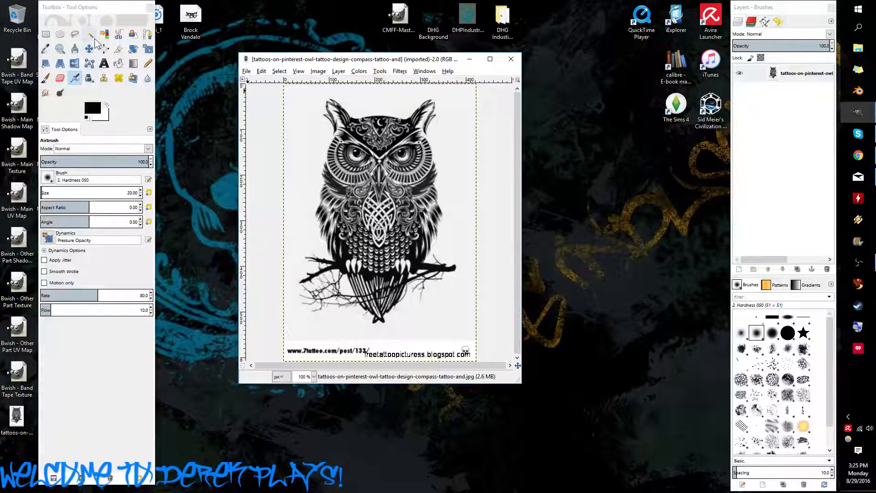
Step: Select a rectangle of about 353 × 499 px around the owl, excluding the website captions, and cut it to the clipboard
{"action": "left_click", "coordinate": [46, 35]}
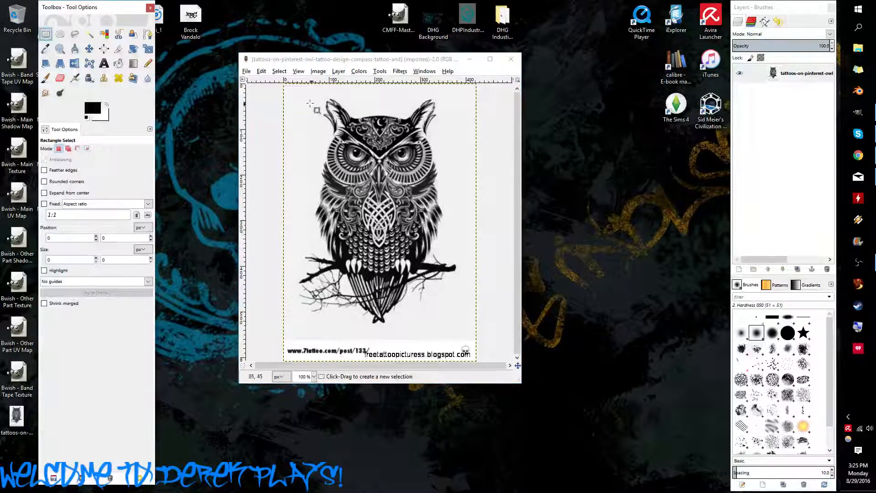
{"action": "mouse_move", "coordinate": [297, 97]}
{"action": "left_mouse_down"}
{"action": "mouse_move", "coordinate": [435, 301]}
{"action": "mouse_move", "coordinate": [462, 321]}
{"action": "mouse_move", "coordinate": [426, 321]}
{"action": "left_mouse_up"}
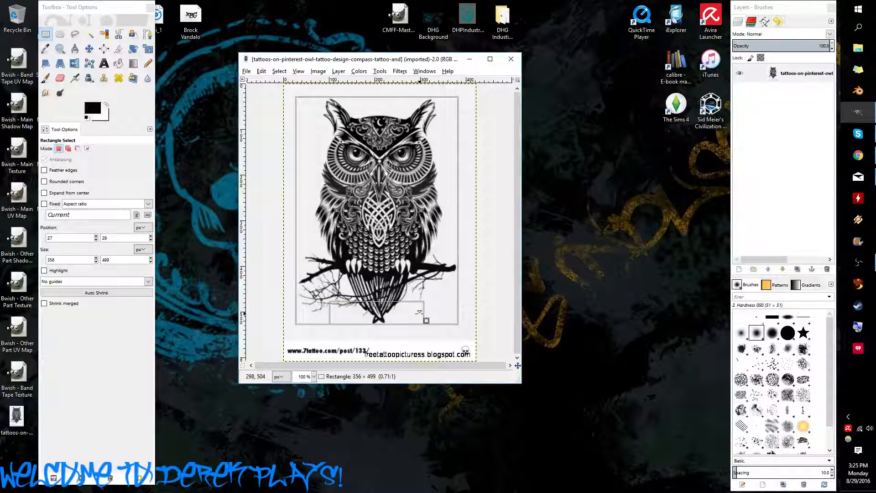
{"action": "left_click_drag", "start_coordinate": [315, 254], "coordinate": [316, 254]}
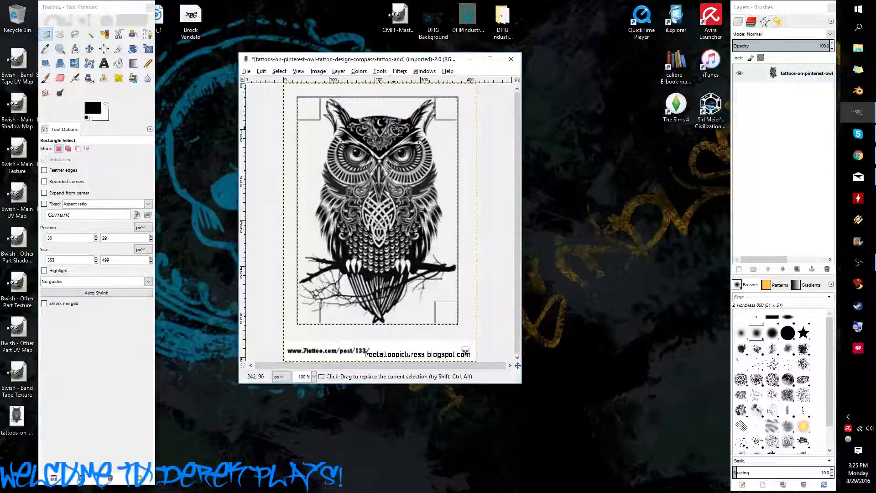
{"action": "right_click", "coordinate": [400, 203]}
{"action": "mouse_move", "coordinate": [418, 220]}
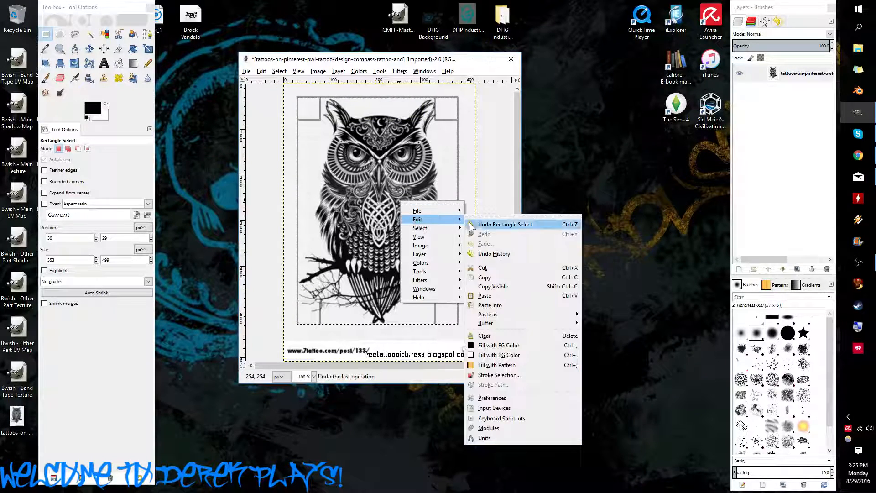
{"action": "left_click", "coordinate": [488, 270]}
Step: Close the source owl image without saving its changes and paste the cut owl as a new image
{"action": "left_click", "coordinate": [510, 59]}
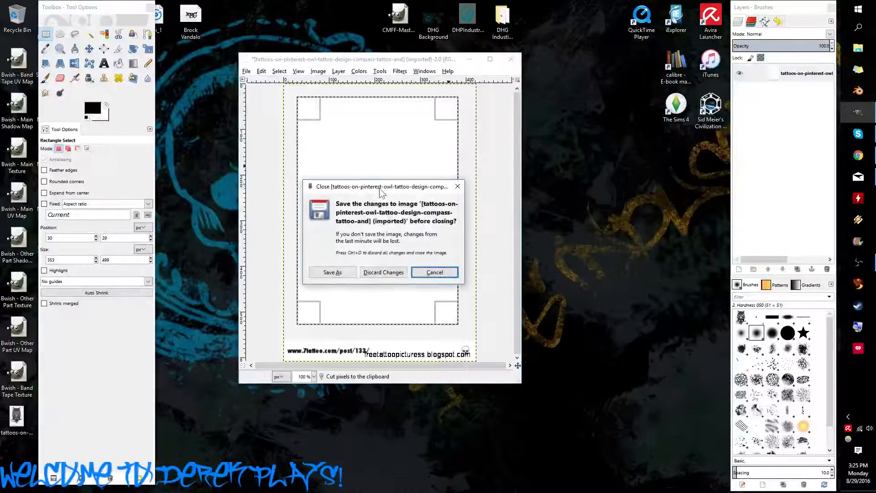
{"action": "left_click", "coordinate": [375, 274]}
{"action": "key", "text": "ctrl+shift+v"}
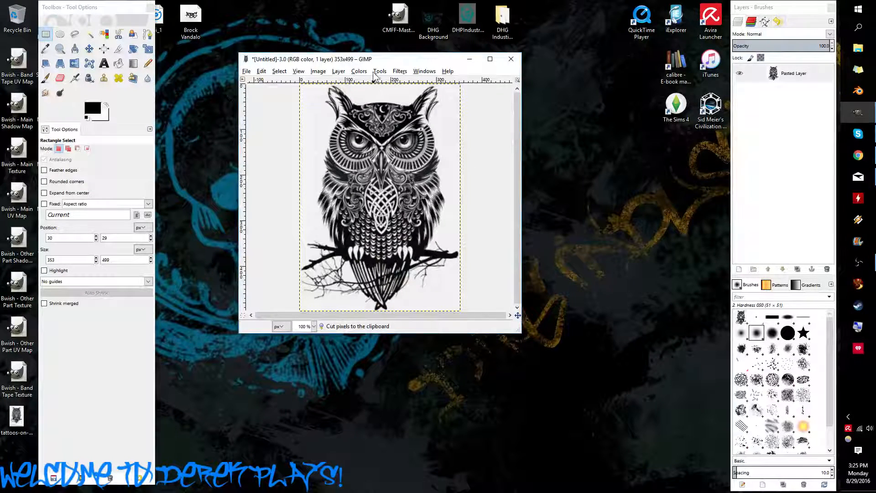
{"action": "left_click", "coordinate": [339, 71]}
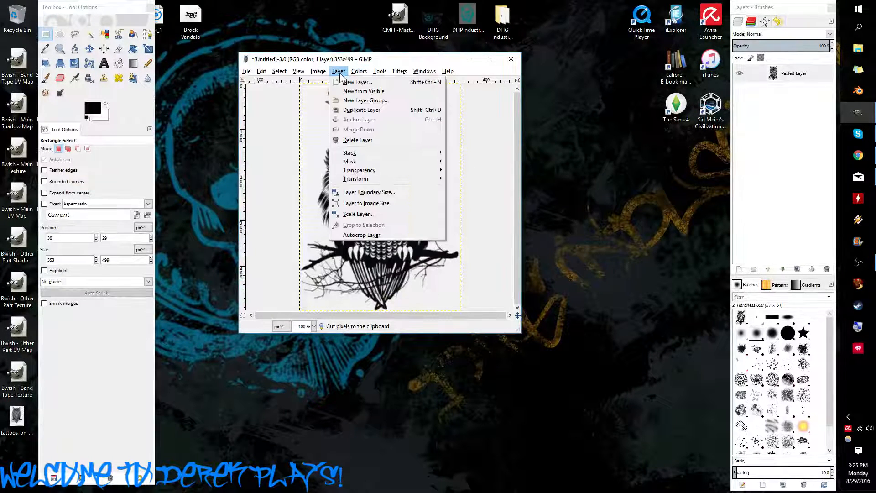
{"action": "mouse_move", "coordinate": [313, 76]}
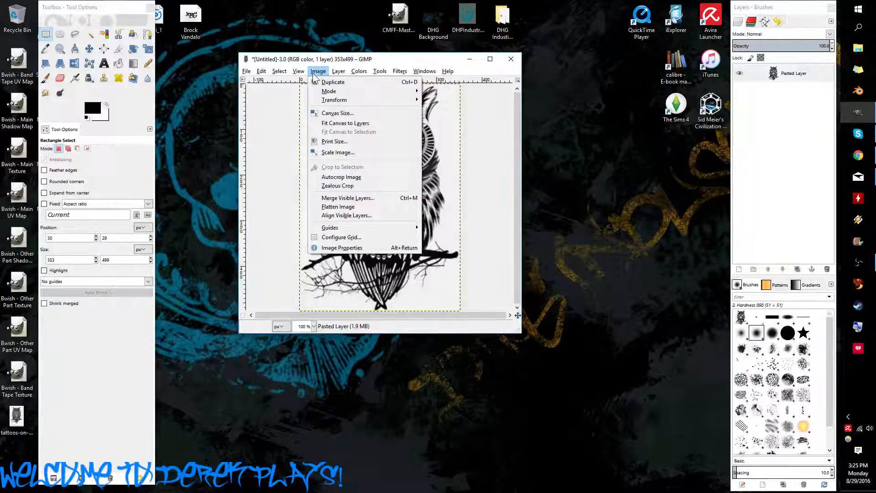
{"action": "left_click", "coordinate": [389, 58]}
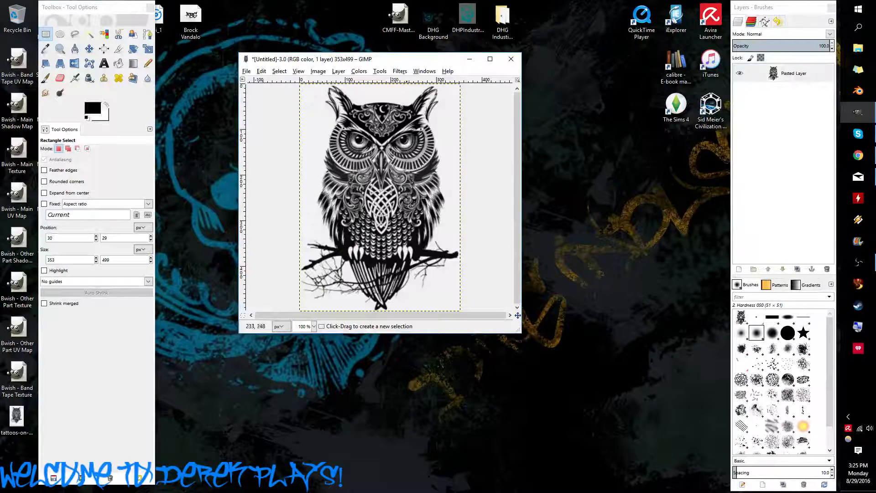
Step: Cut away the light background around the owl using Fuzzy Select, and clear the selection
{"action": "left_click", "coordinate": [89, 34]}
{"action": "left_click", "coordinate": [459, 244]}
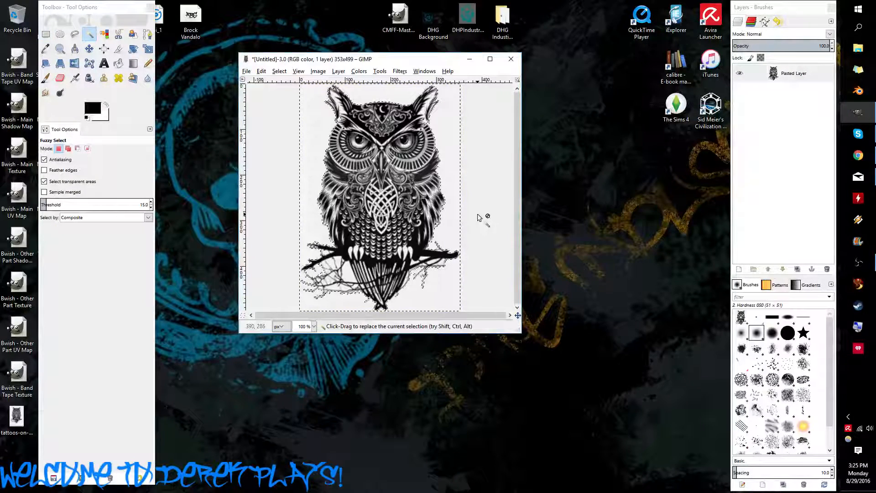
{"action": "right_click", "coordinate": [451, 184]}
{"action": "mouse_move", "coordinate": [470, 206]}
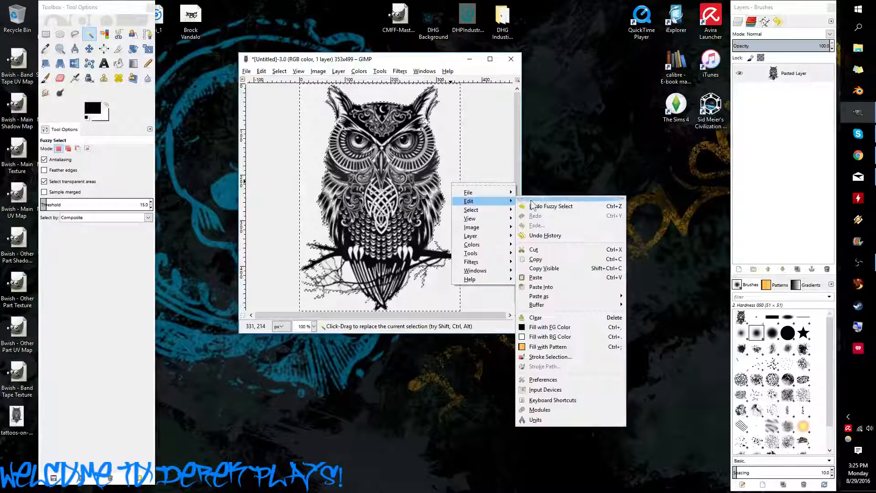
{"action": "left_click", "coordinate": [539, 249]}
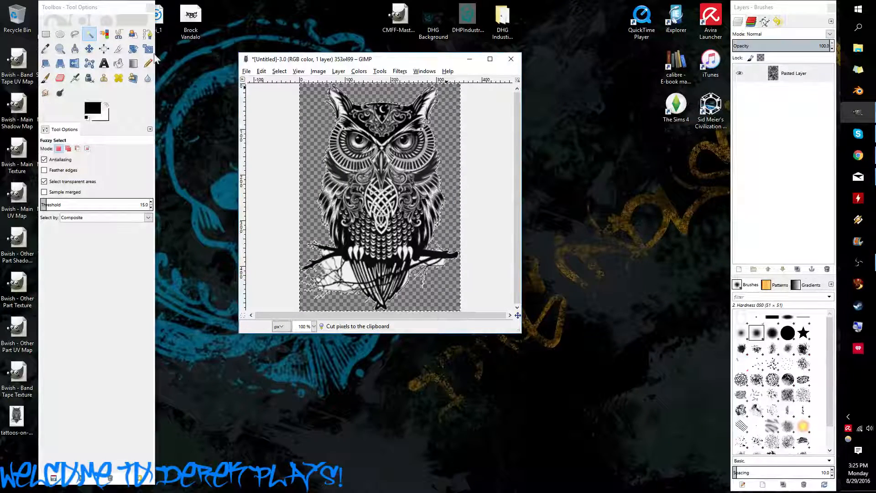
{"action": "left_click", "coordinate": [279, 71]}
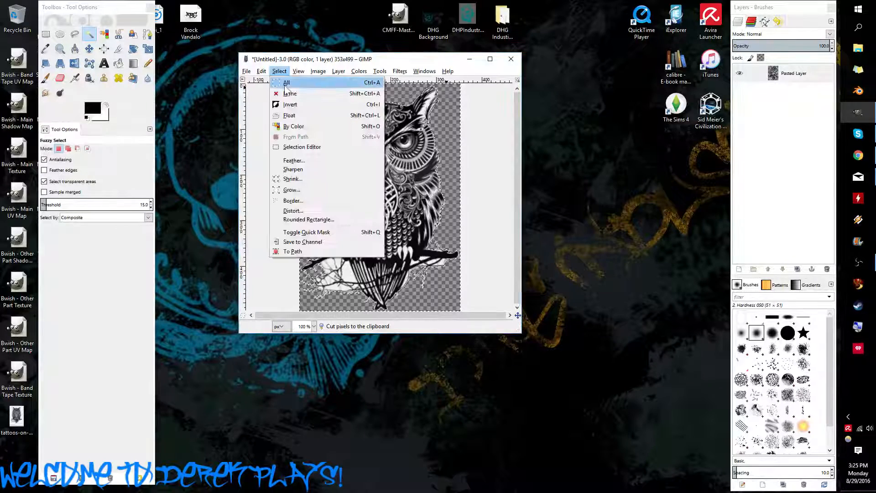
{"action": "left_click", "coordinate": [301, 90]}
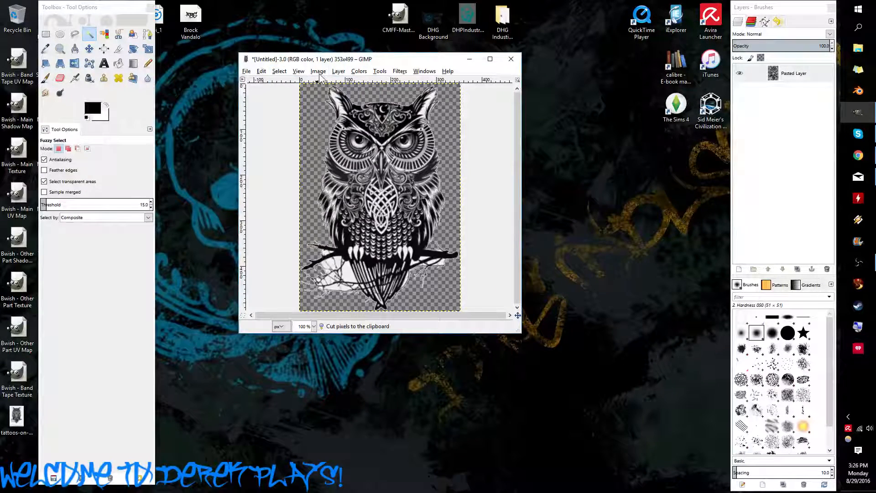
Step: Apply Color to Alpha to the owl layer, turning white into transparency
{"action": "left_click", "coordinate": [319, 73]}
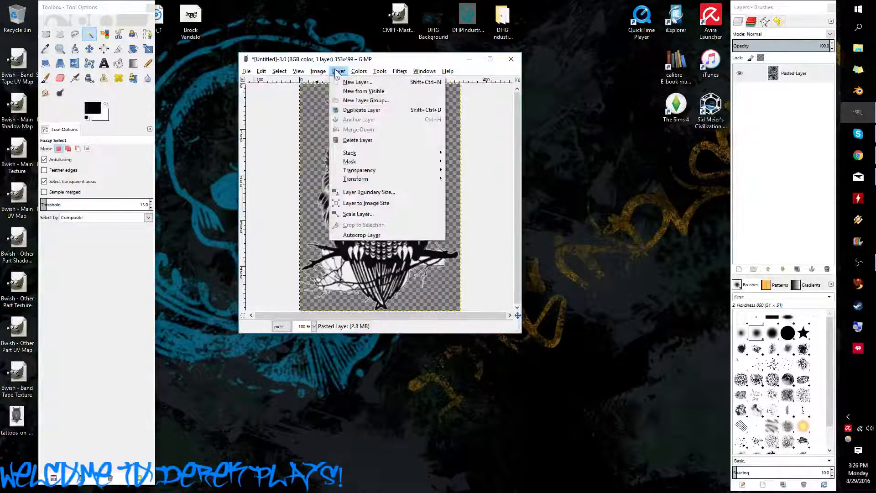
{"action": "mouse_move", "coordinate": [356, 74]}
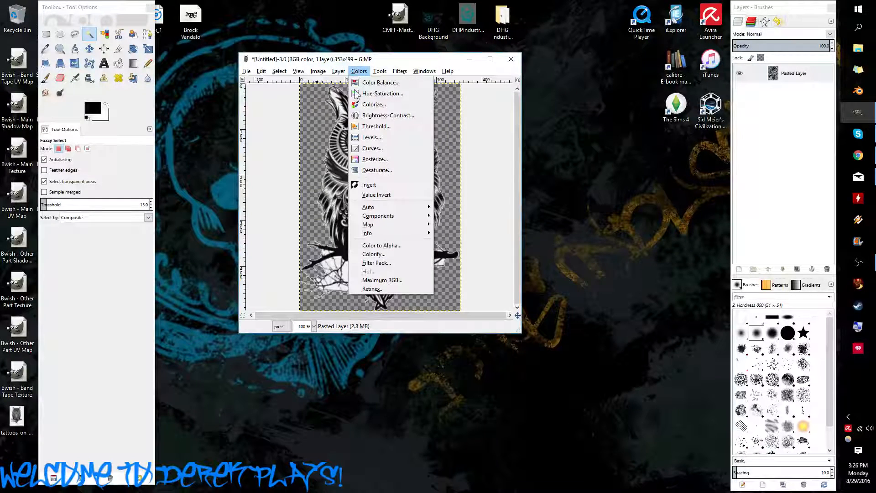
{"action": "left_click", "coordinate": [376, 245]}
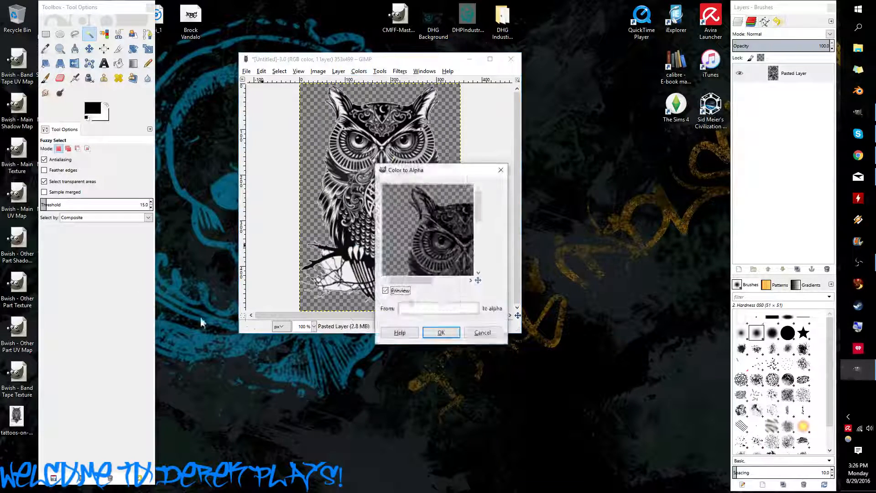
{"action": "left_click", "coordinate": [439, 334]}
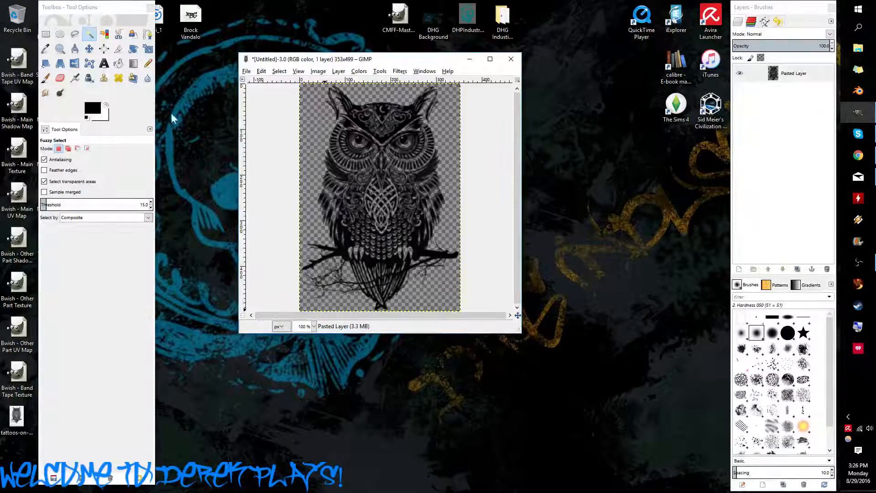
Step: Fuzzy-select the transparent area around the owl, invert the selection and cut the owl to the clipboard
{"action": "left_click", "coordinate": [308, 155]}
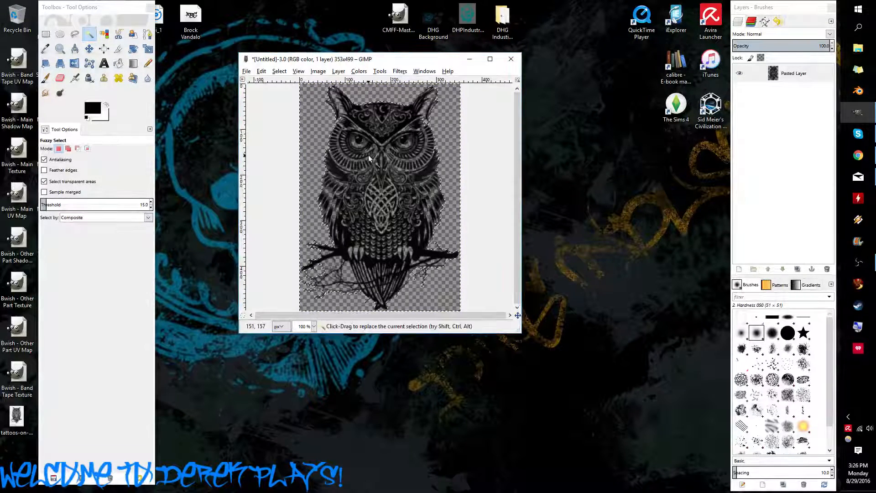
{"action": "left_click", "coordinate": [279, 72]}
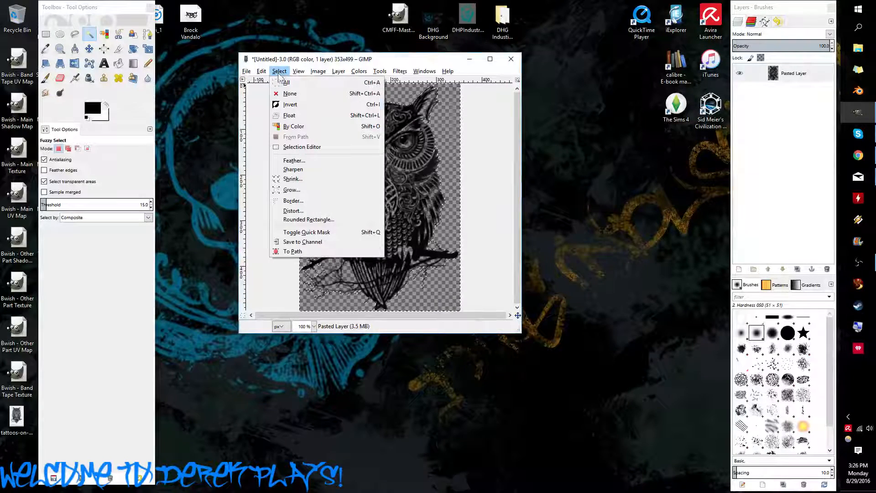
{"action": "left_click", "coordinate": [291, 104]}
{"action": "right_click", "coordinate": [387, 142]}
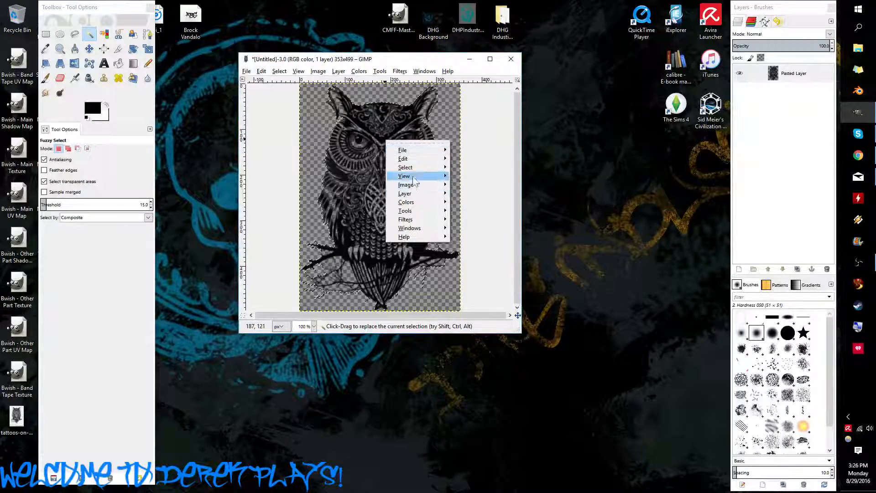
{"action": "mouse_move", "coordinate": [411, 160]}
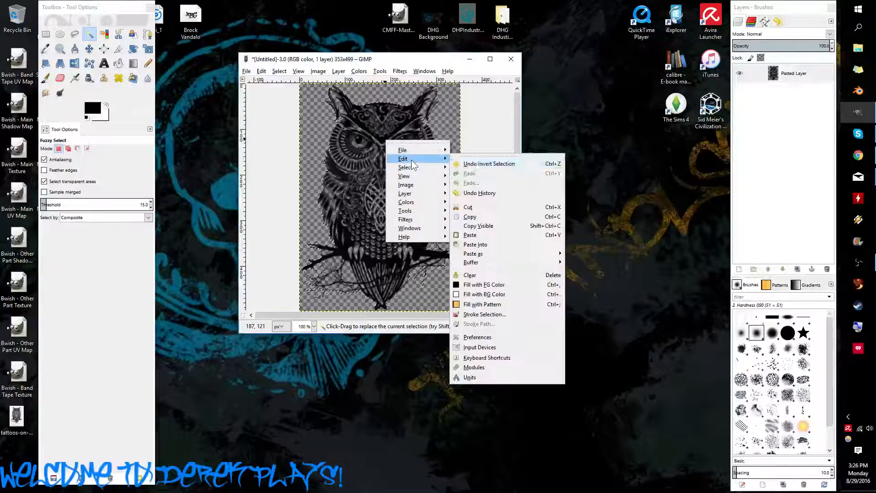
{"action": "left_click", "coordinate": [468, 207]}
Step: Close the emptied image without saving its changes and paste the cut owl as a new image
{"action": "left_click", "coordinate": [511, 59]}
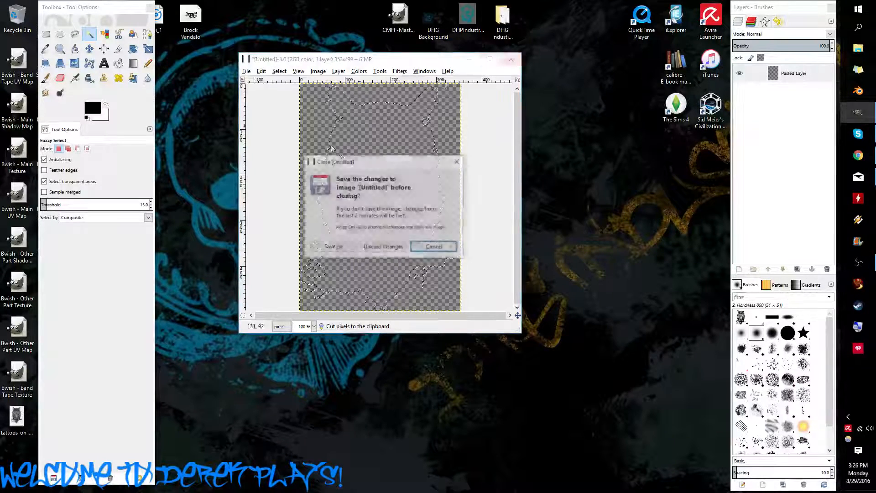
{"action": "key", "text": "ctrl+d"}
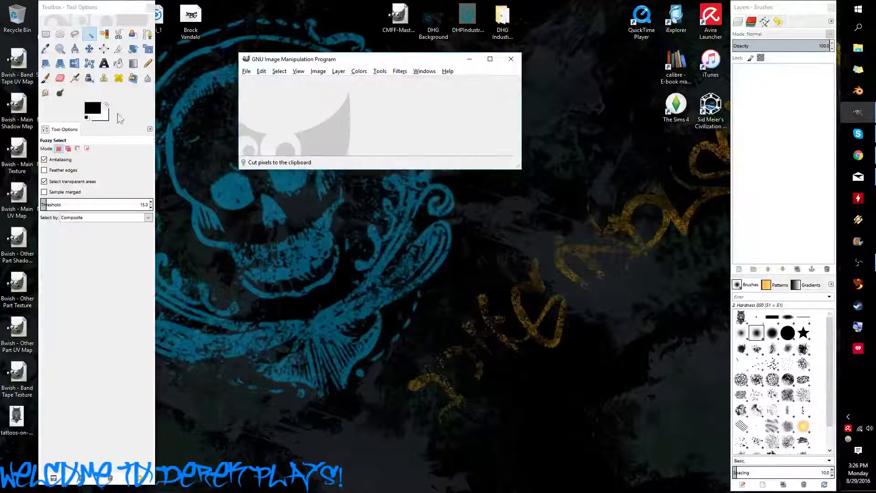
{"action": "right_click", "coordinate": [300, 102]}
{"action": "mouse_move", "coordinate": [343, 124]}
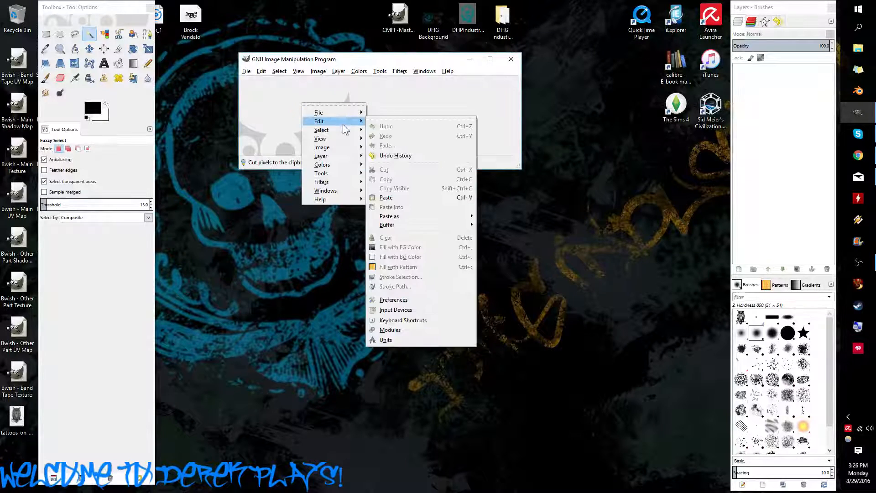
{"action": "left_click", "coordinate": [386, 197]}
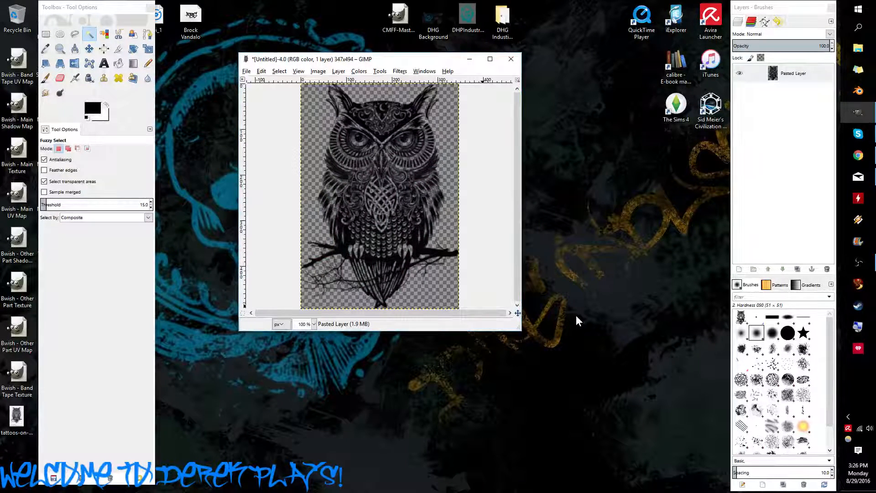
Step: Export the transparent owl image to the Desktop folder as OwlTat.tga with RLE compression turned off
{"action": "left_click", "coordinate": [246, 72]}
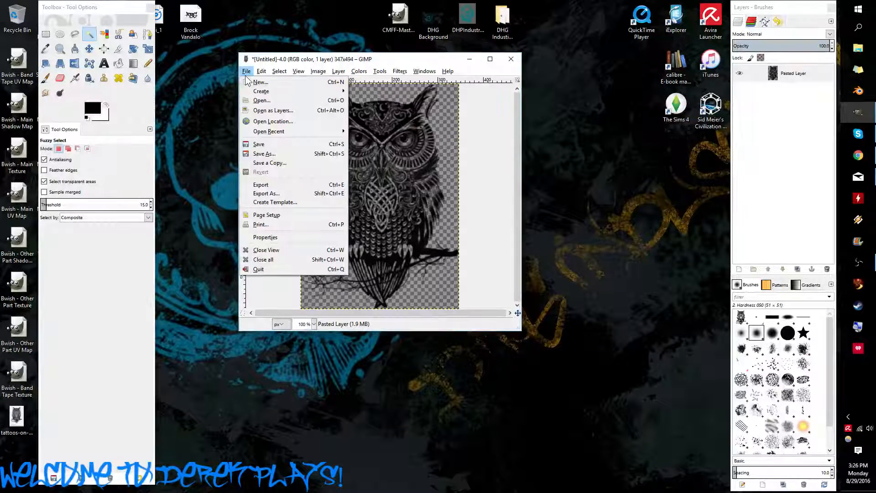
{"action": "left_click", "coordinate": [267, 194]}
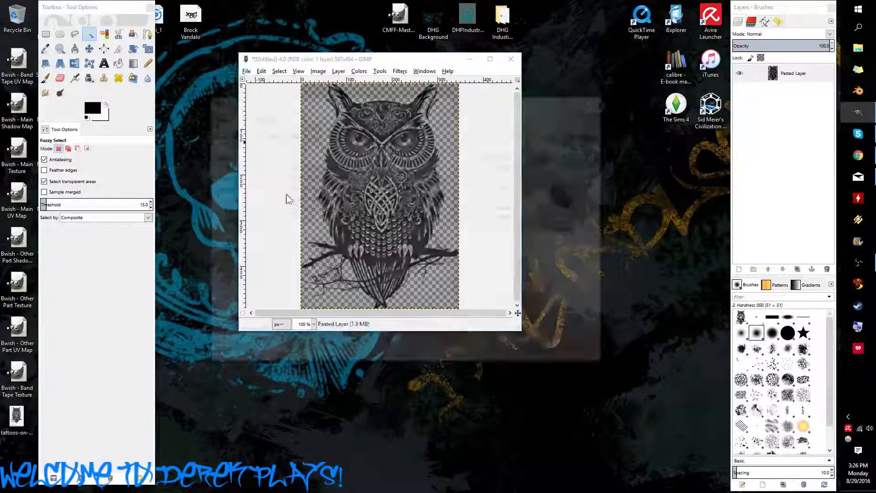
{"action": "key", "text": "BackSpace"}
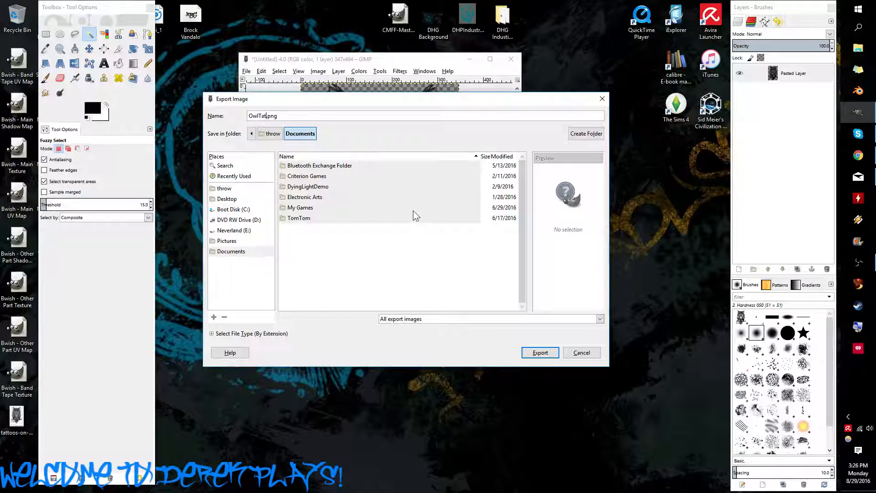
{"action": "key", "text": "BackSpace"}
{"action": "type", "text": "tga"}
{"action": "left_click", "coordinate": [236, 201]}
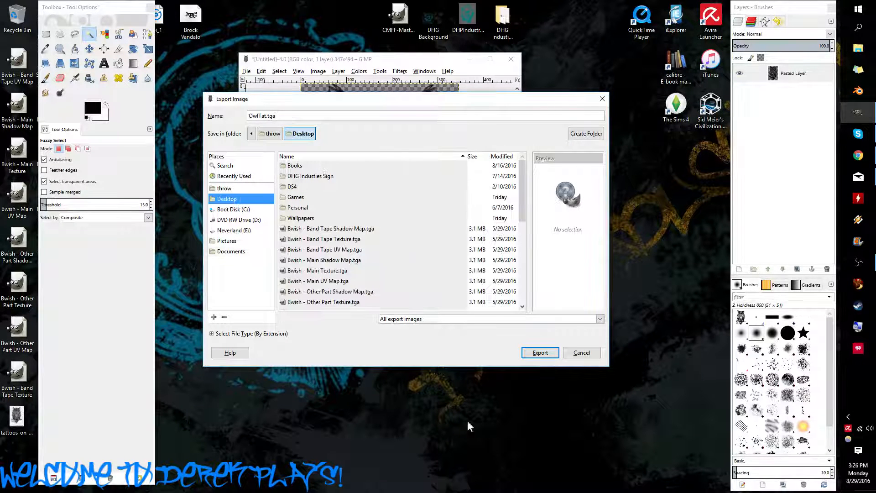
{"action": "left_click", "coordinate": [538, 357]}
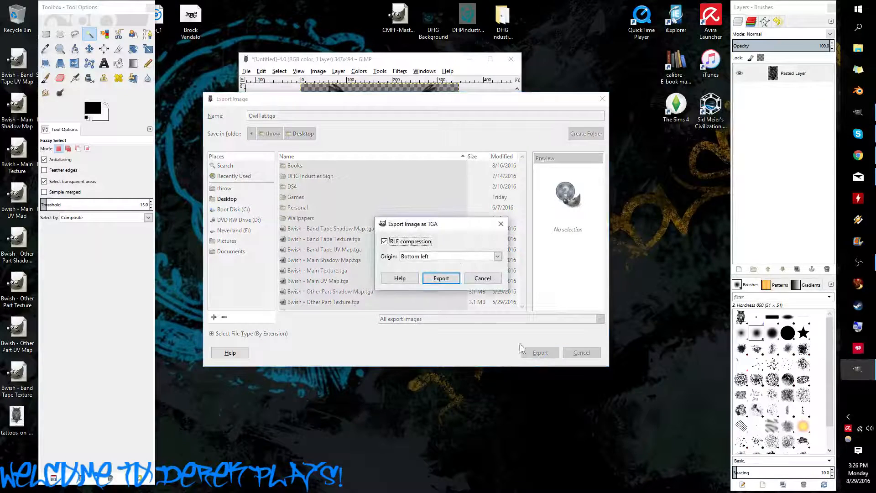
{"action": "left_click", "coordinate": [423, 243]}
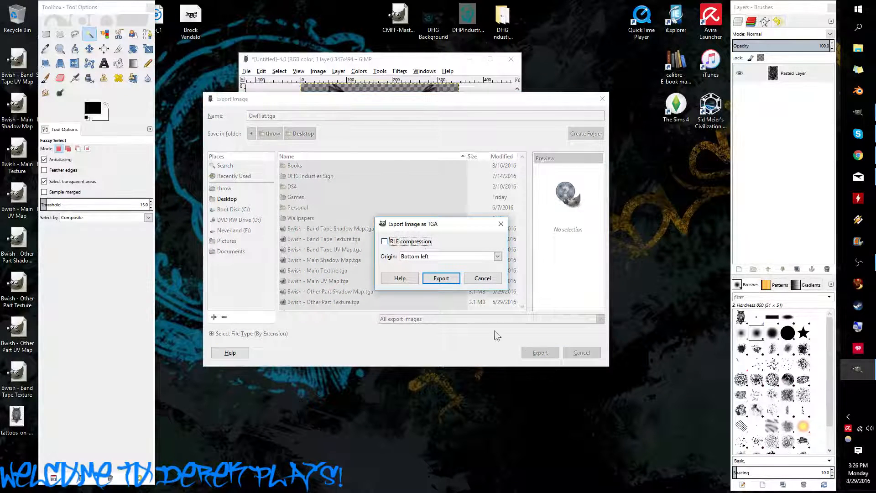
{"action": "left_click", "coordinate": [452, 279]}
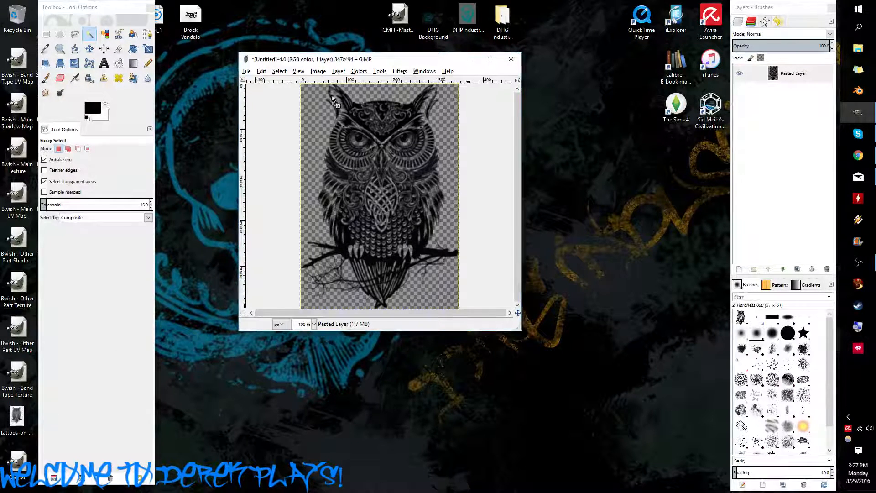
Step: Place the exported OwlTat file beside the CMFF-Master file on the desktop and close the owl image, discarding its changes
{"action": "left_click", "coordinate": [367, 18]}
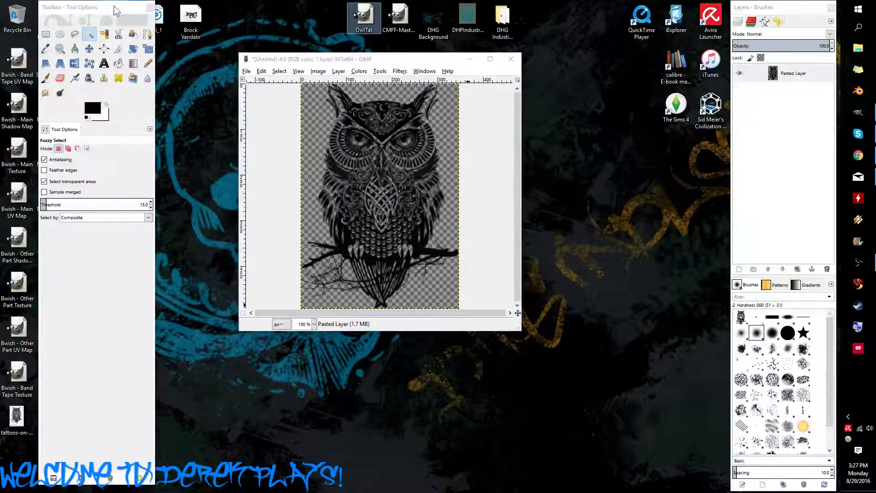
{"action": "left_click_drag", "start_coordinate": [114, 7], "coordinate": [74, 7]}
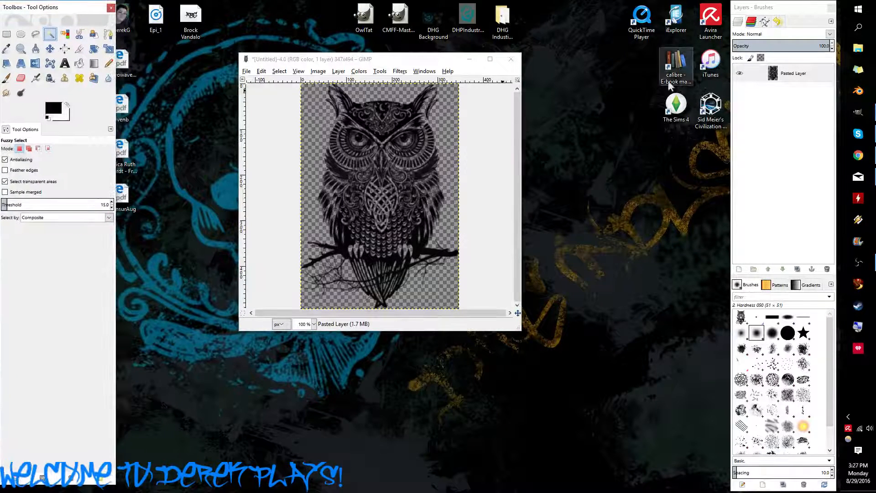
{"action": "left_click", "coordinate": [511, 59]}
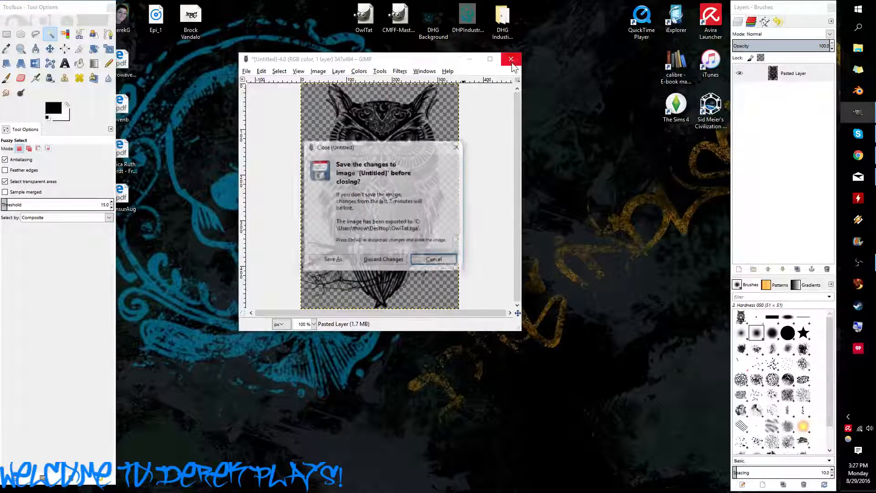
{"action": "left_click", "coordinate": [383, 260]}
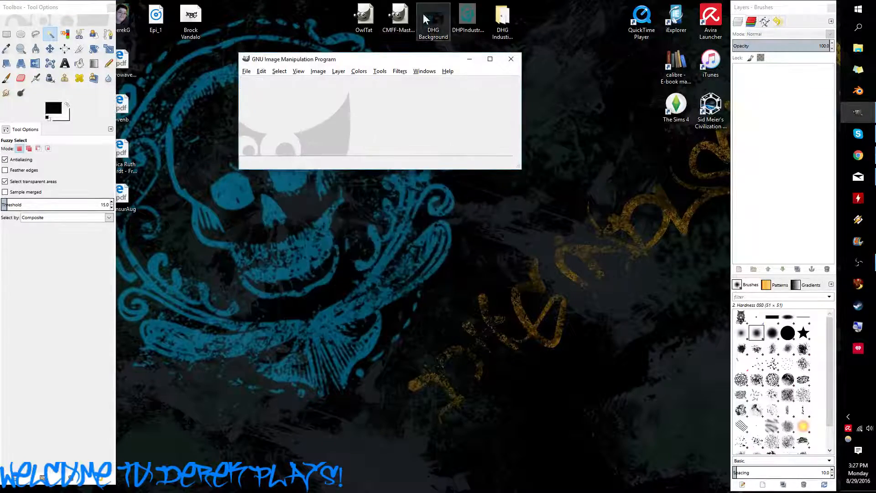
Step: Open the CMFF-Master_Template-Upper image from the desktop in GIMP and hide its Shaded Grid and Background layers
{"action": "left_click_drag", "start_coordinate": [398, 18], "coordinate": [405, 111]}
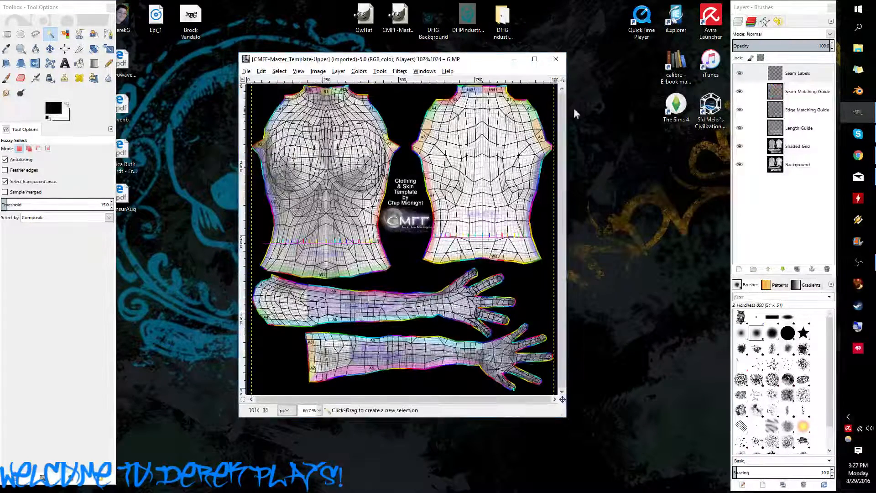
{"action": "left_click", "coordinate": [739, 166]}
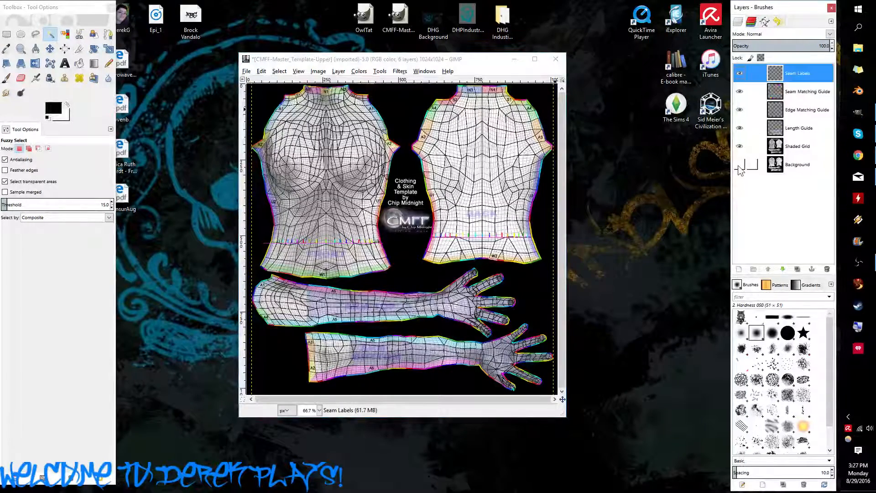
{"action": "left_click", "coordinate": [740, 166]}
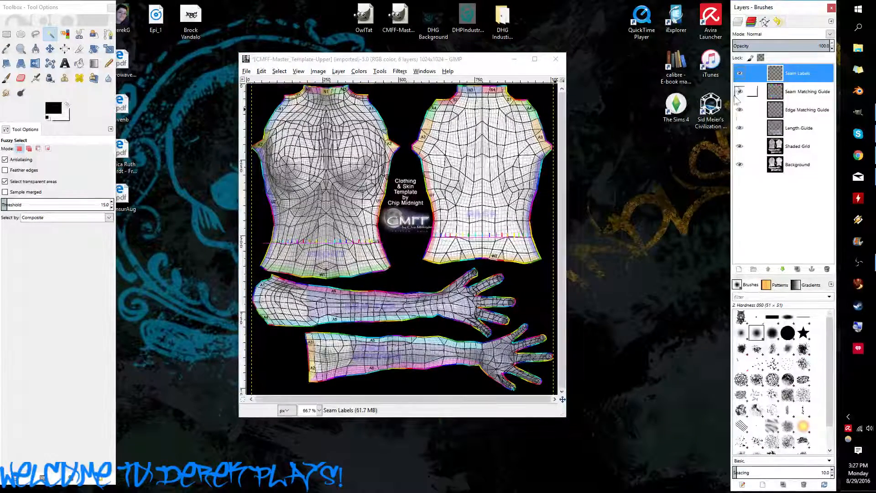
{"action": "left_click", "coordinate": [740, 146]}
{"action": "left_click", "coordinate": [740, 166]}
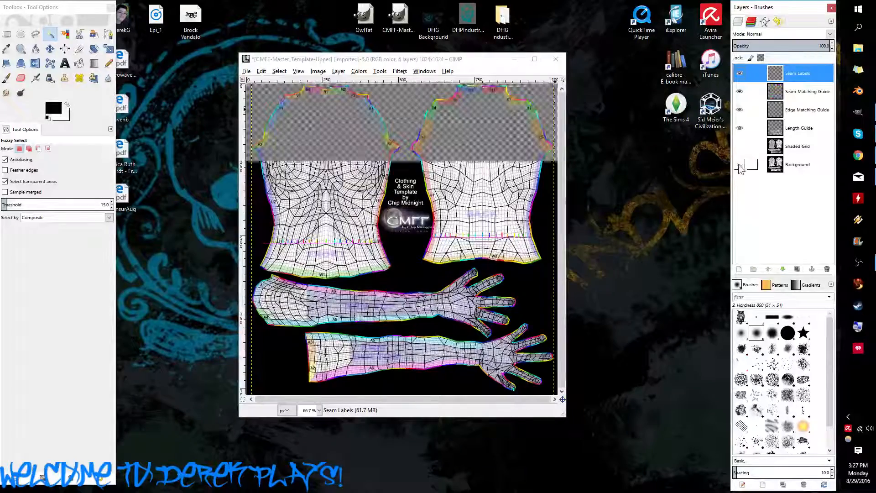
Step: Show the Background and Shaded Grid layers again and add the desktop OwlTat file as the template's top layer
{"action": "left_click", "coordinate": [739, 166]}
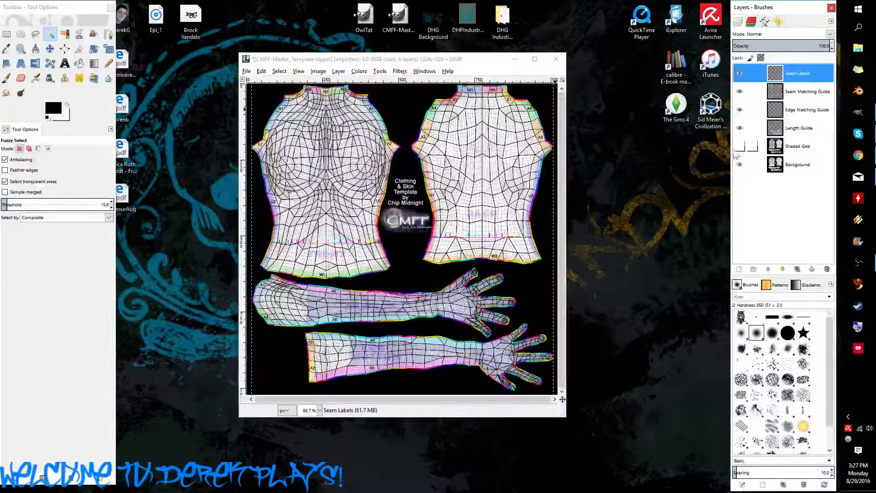
{"action": "left_click", "coordinate": [739, 146]}
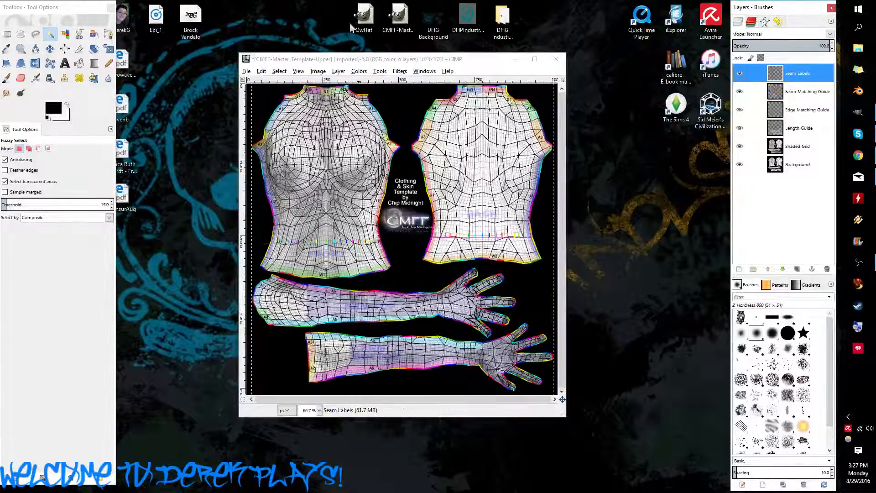
{"action": "left_click", "coordinate": [365, 15]}
{"action": "left_click_drag", "start_coordinate": [365, 15], "coordinate": [777, 78]}
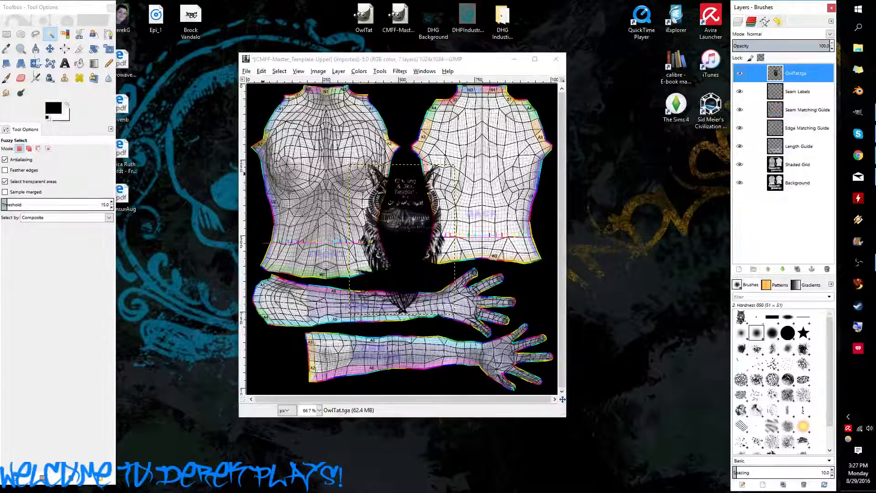
Step: Move the active OwlTat.tga layer onto the back torso of the template
{"action": "left_click", "coordinate": [49, 49]}
{"action": "left_click", "coordinate": [11, 176]}
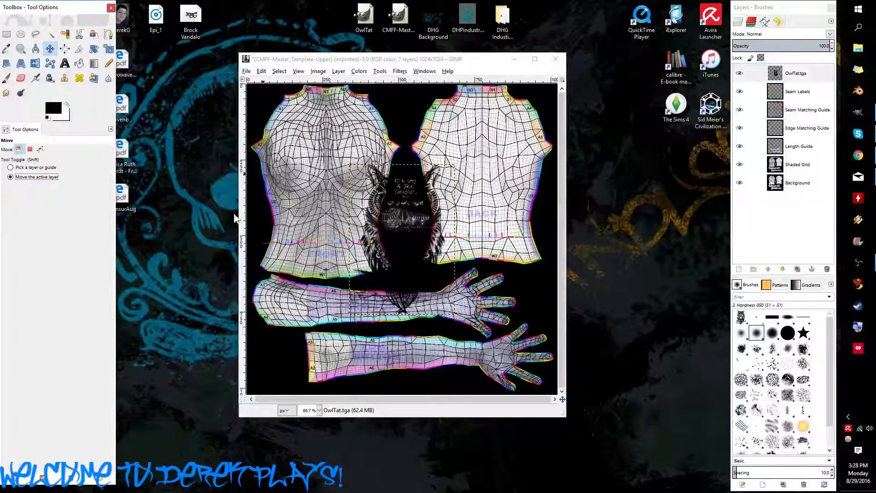
{"action": "left_click_drag", "start_coordinate": [395, 215], "coordinate": [473, 155]}
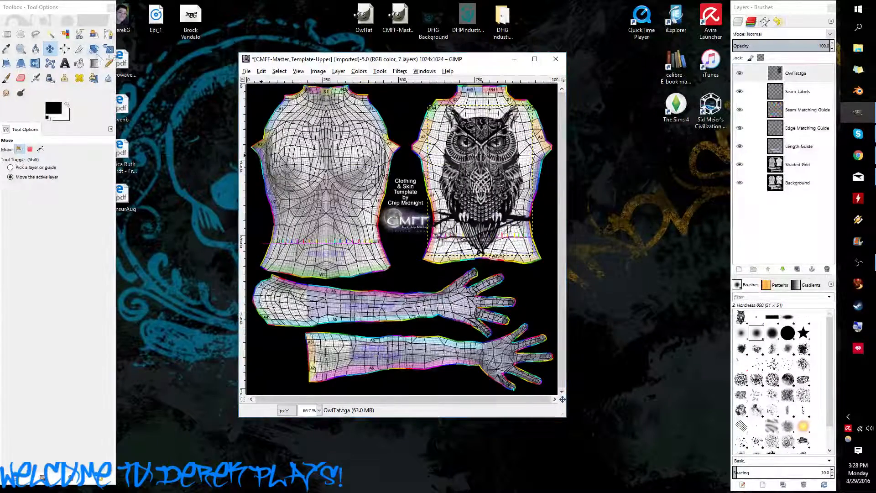
{"action": "left_click", "coordinate": [109, 49]}
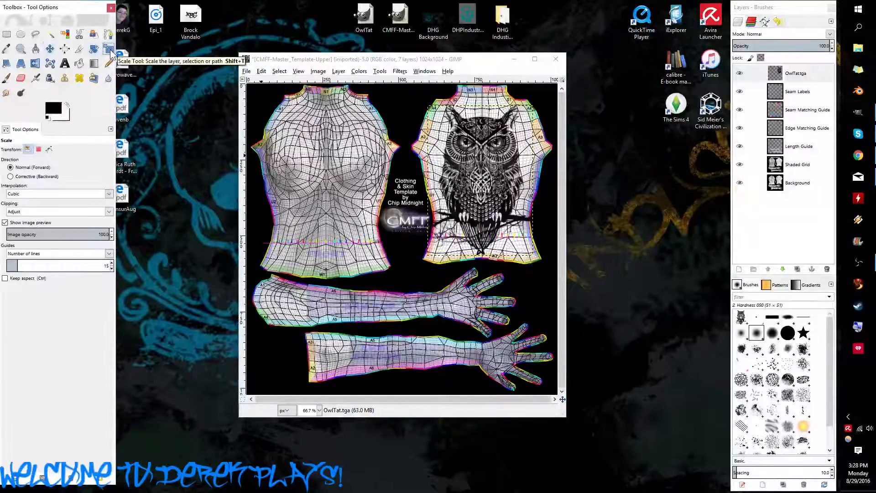
{"action": "left_click", "coordinate": [427, 109]}
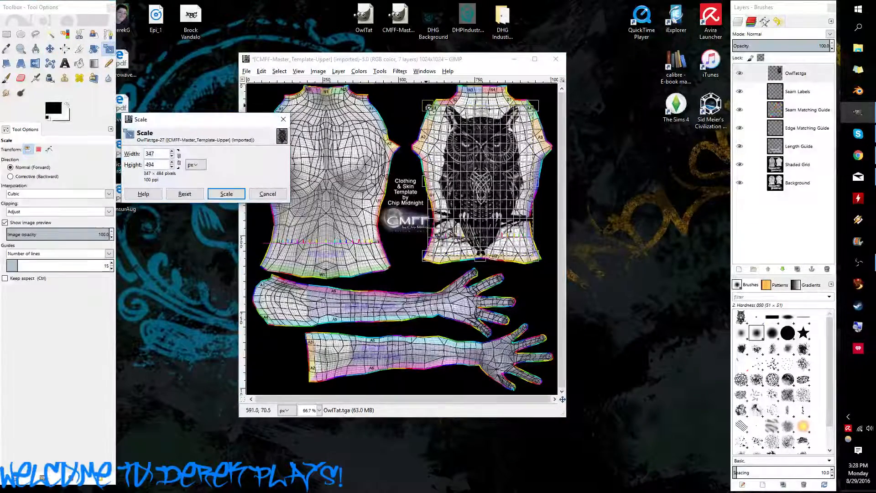
{"action": "left_click_drag", "start_coordinate": [428, 110], "coordinate": [457, 146]}
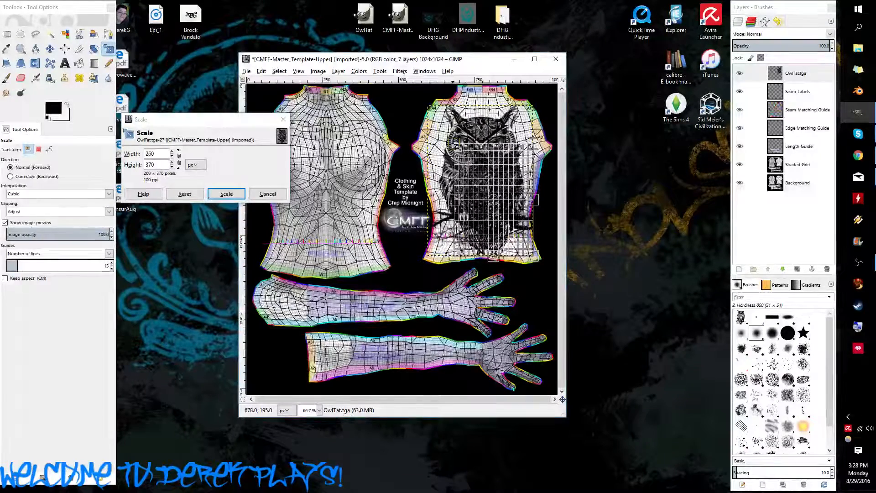
{"action": "left_click", "coordinate": [226, 194]}
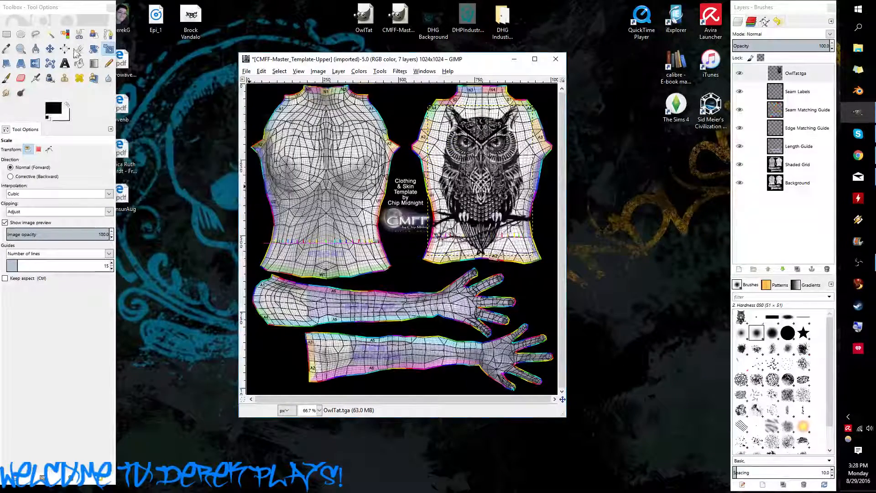
Step: Scale the owl layer down to about 260 × 370 px with linked proportions and center it on the upper back
{"action": "left_click", "coordinate": [108, 50]}
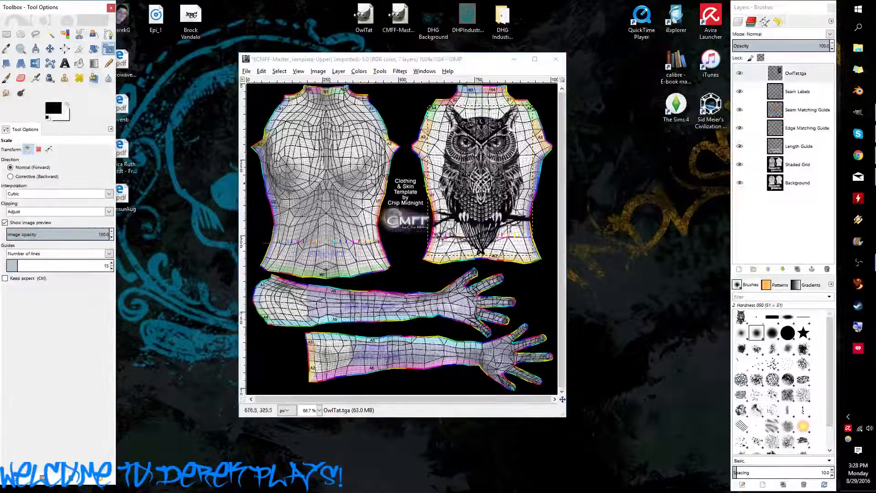
{"action": "left_click", "coordinate": [324, 222]}
{"action": "left_click", "coordinate": [179, 159]}
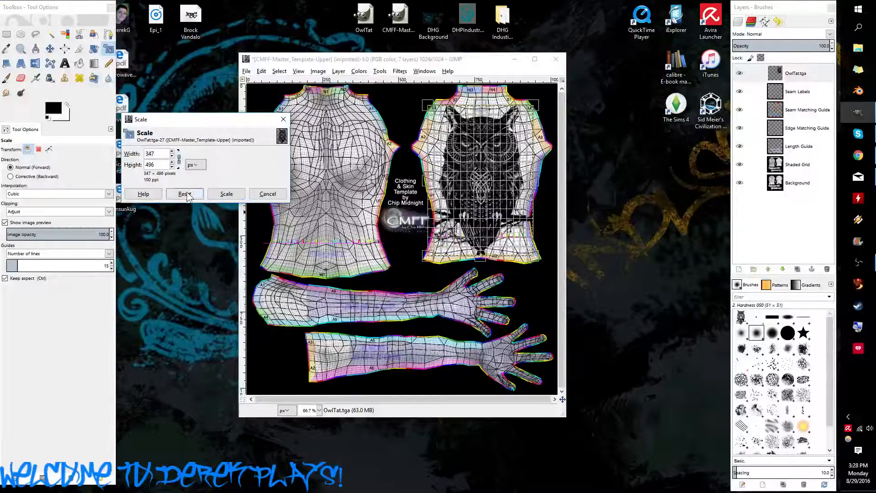
{"action": "left_click", "coordinate": [172, 167]}
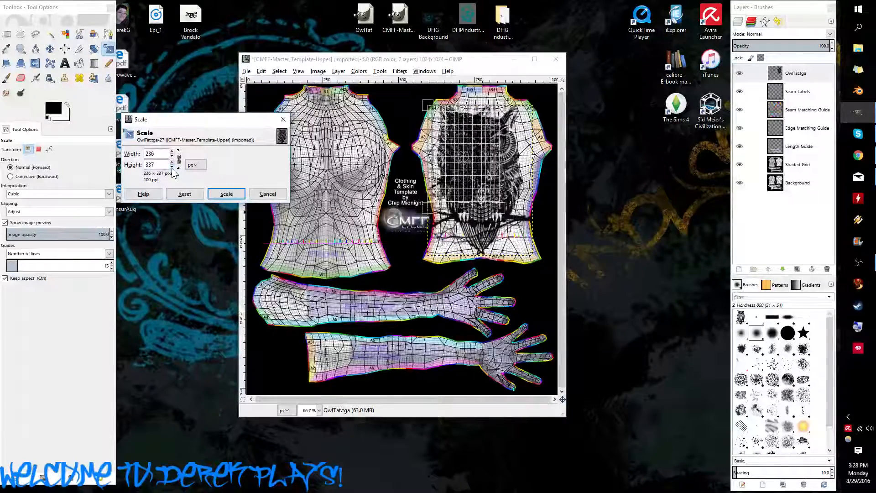
{"action": "scroll", "coordinate": [174, 168], "scroll_direction": "up", "scroll_amount": 20}
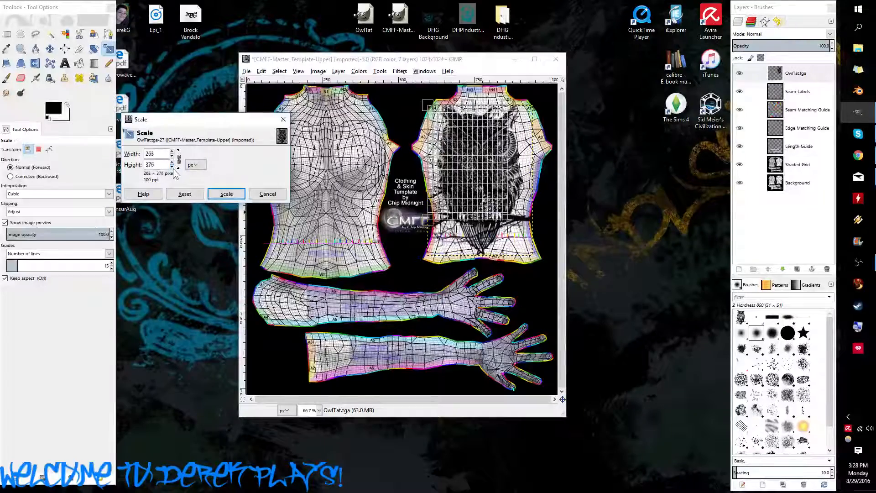
{"action": "left_click", "coordinate": [227, 194]}
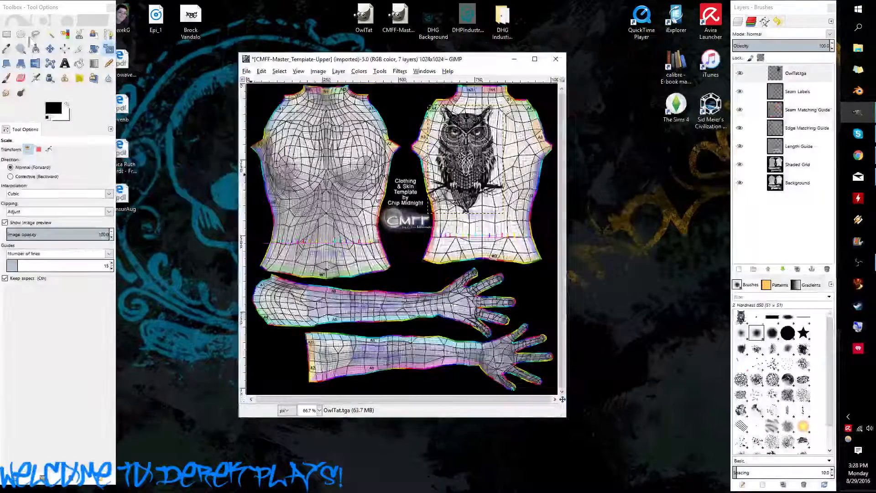
{"action": "left_click", "coordinate": [49, 48]}
{"action": "mouse_move", "coordinate": [470, 168]}
{"action": "left_mouse_down"}
{"action": "mouse_move", "coordinate": [482, 179]}
{"action": "mouse_move", "coordinate": [486, 174]}
{"action": "left_mouse_up"}
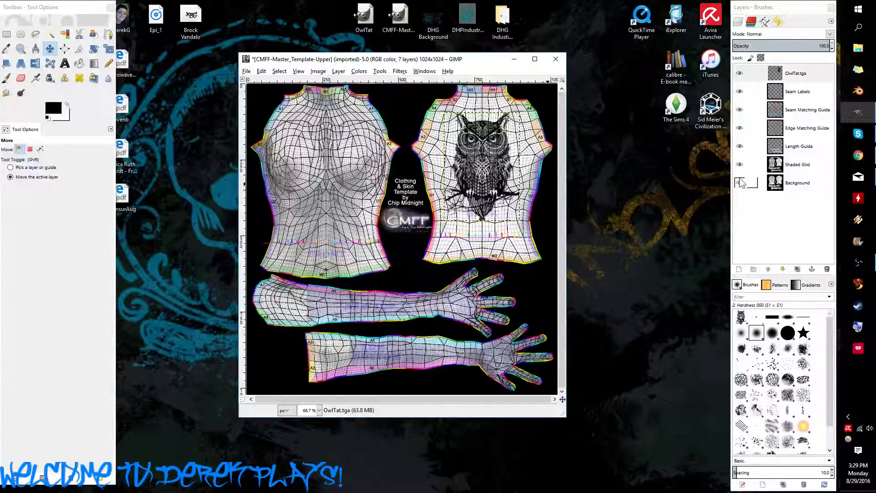
Step: Hide every layer except the owl and export the image to the Desktop as OwlTat.tga, replacing the existing file
{"action": "left_click_drag", "start_coordinate": [739, 182], "coordinate": [740, 89]}
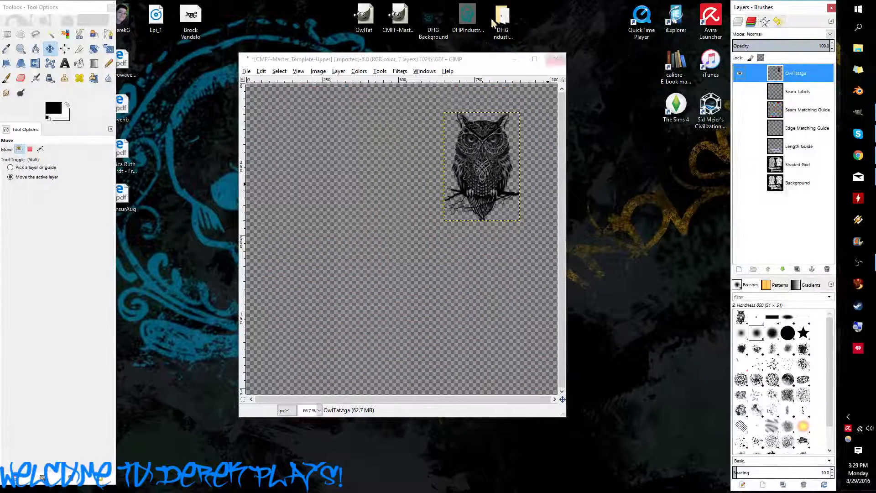
{"action": "left_click", "coordinate": [246, 71]}
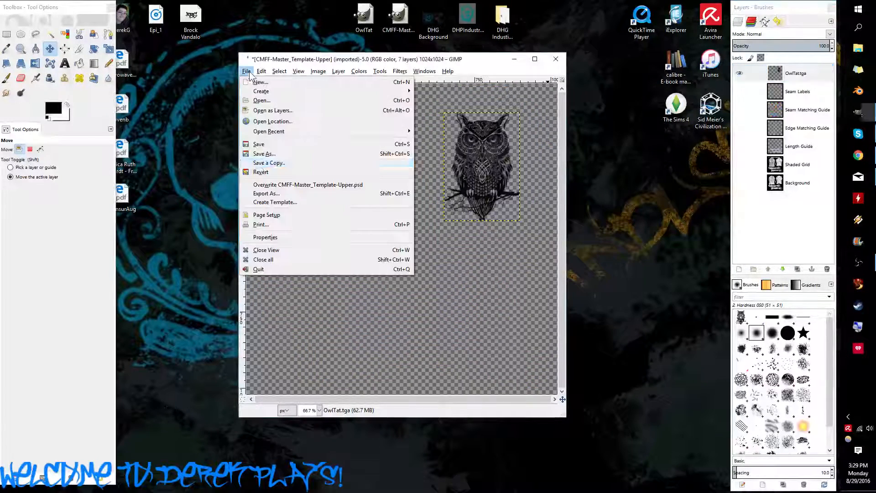
{"action": "left_click", "coordinate": [273, 194]}
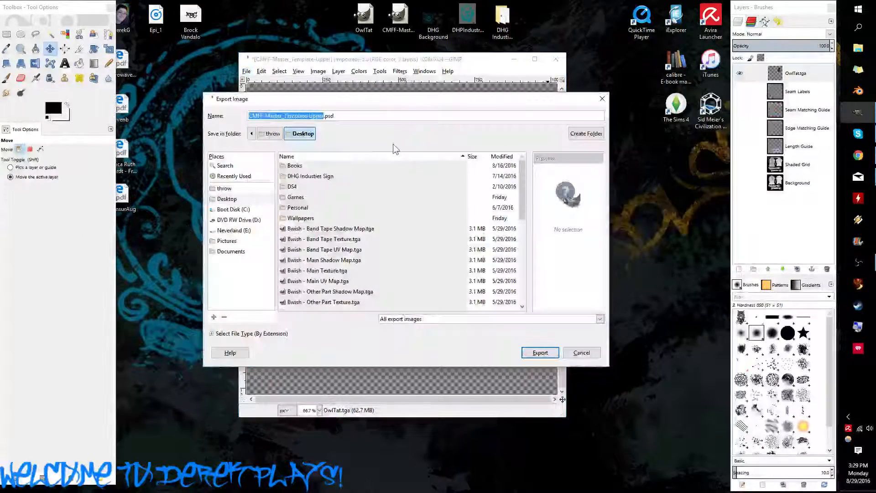
{"action": "key", "text": "Right"}
{"action": "key", "text": "Right"}
{"action": "key", "text": "Right"}
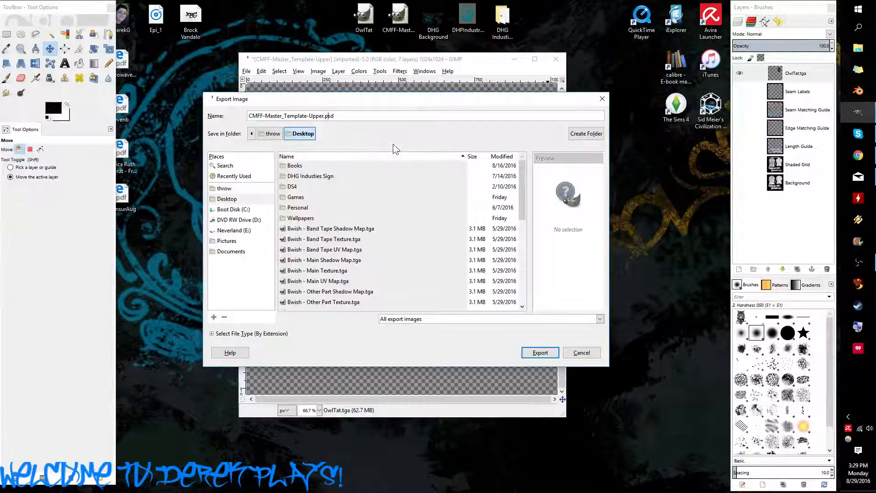
{"action": "key", "text": "BackSpace"}
{"action": "key", "text": "BackSpace"}
{"action": "key", "text": "BackSpace"}
{"action": "key", "text": "BackSpace"}
{"action": "key", "text": "BackSpace"}
{"action": "key", "text": "BackSpace"}
{"action": "key", "text": "BackSpace"}
{"action": "key", "text": "BackSpace"}
{"action": "key", "text": "BackSpace"}
{"action": "key", "text": "BackSpace"}
{"action": "key", "text": "BackSpace"}
{"action": "key", "text": "BackSpace"}
{"action": "key", "text": "BackSpace"}
{"action": "key", "text": "BackSpace"}
{"action": "key", "text": "BackSpace"}
{"action": "key", "text": "BackSpace"}
{"action": "key", "text": "BackSpace"}
{"action": "key", "text": "BackSpace"}
{"action": "key", "text": "BackSpace"}
{"action": "key", "text": "BackSpace"}
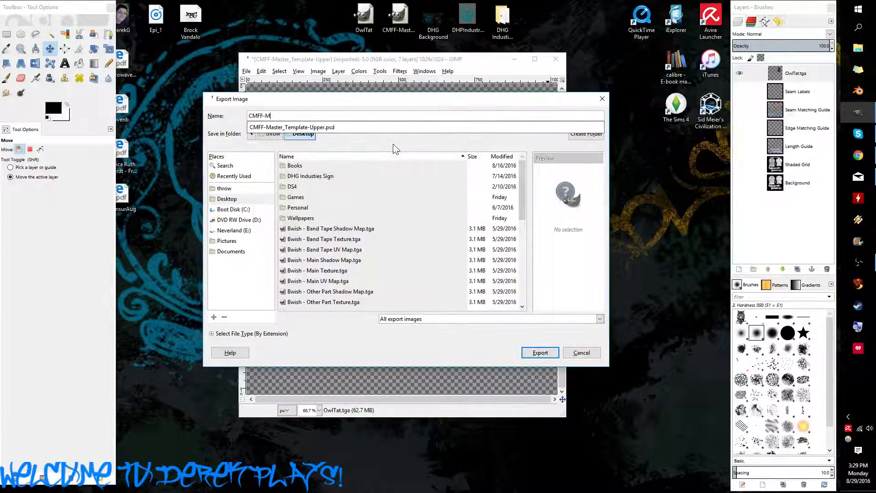
{"action": "type", "text": "OwlTat.tga"}
{"action": "left_click", "coordinate": [541, 352]}
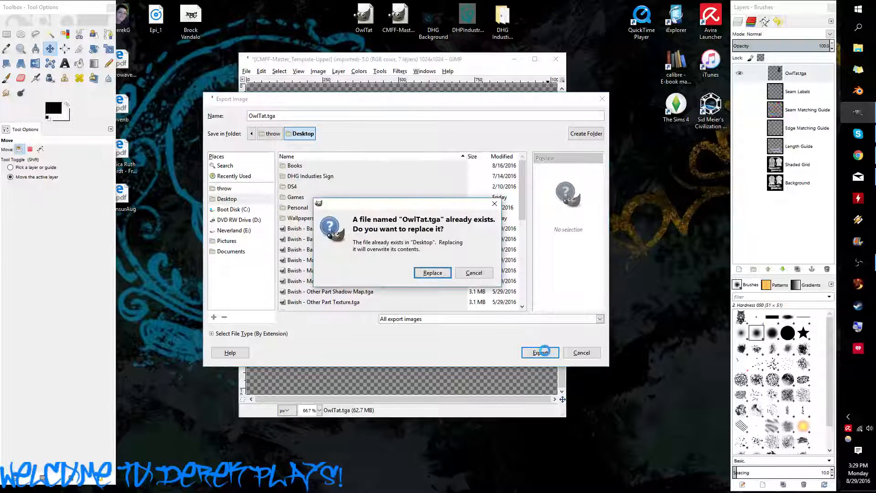
{"action": "left_click", "coordinate": [442, 273]}
{"action": "left_click", "coordinate": [441, 278]}
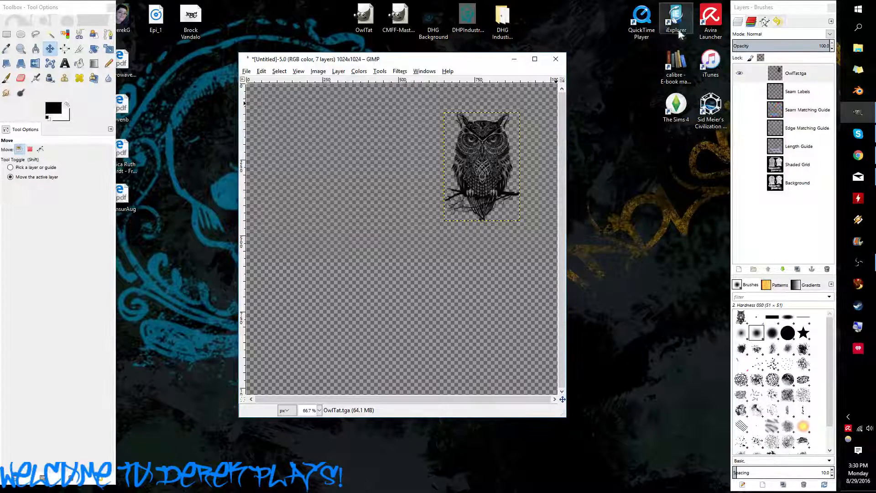
Step: Lower the owl layer's opacity to 80 and export the image to the Desktop as OwlTatMED.tga without RLE compression
{"action": "left_click", "coordinate": [832, 49]}
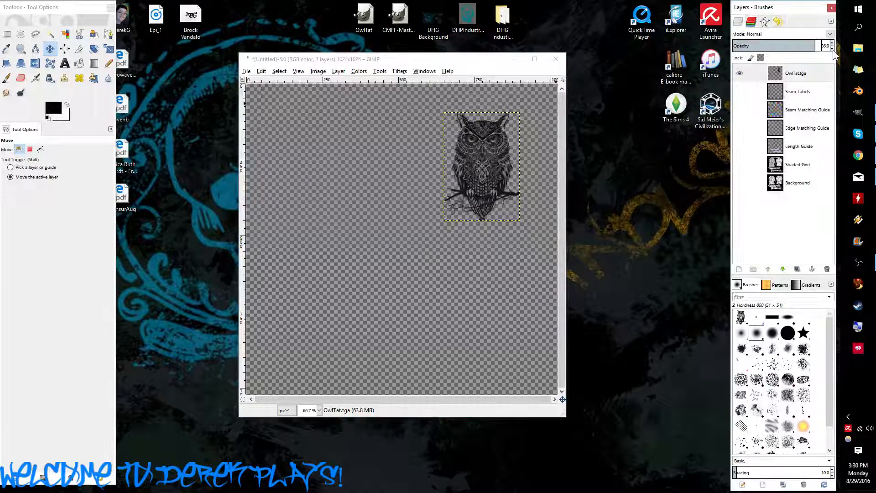
{"action": "left_click", "coordinate": [832, 49]}
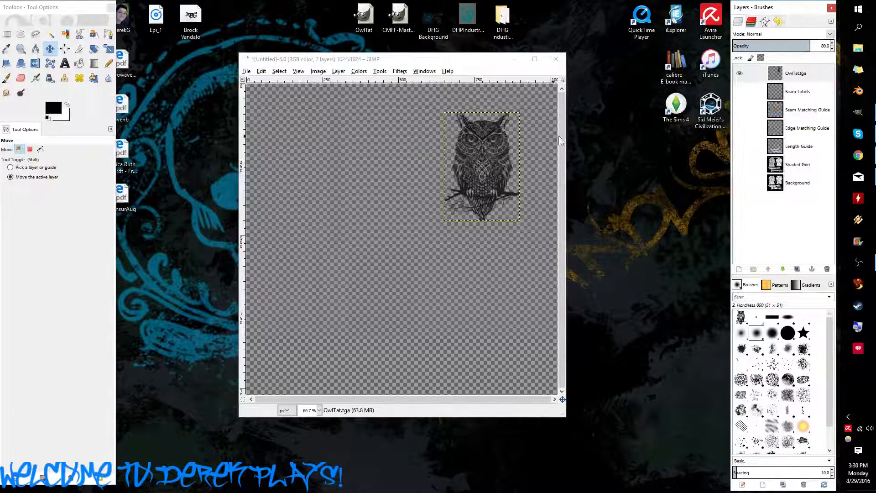
{"action": "left_click", "coordinate": [247, 71]}
{"action": "left_click", "coordinate": [294, 206]}
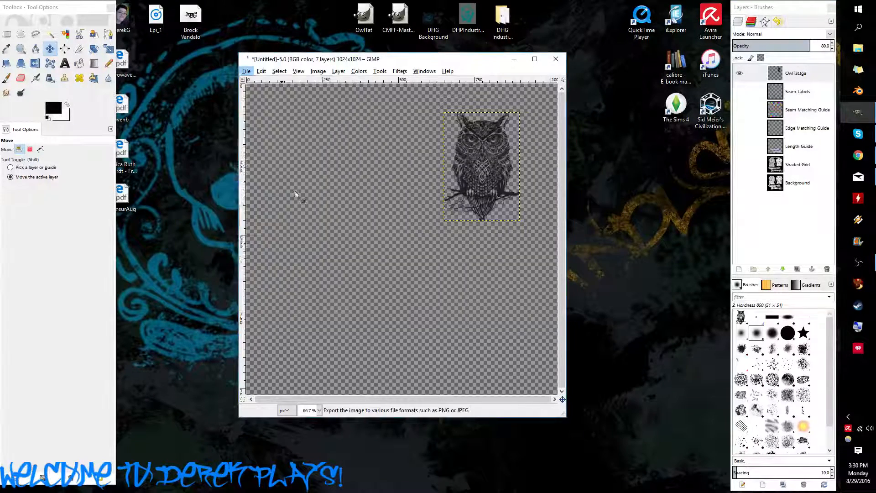
{"action": "key", "text": "Right"}
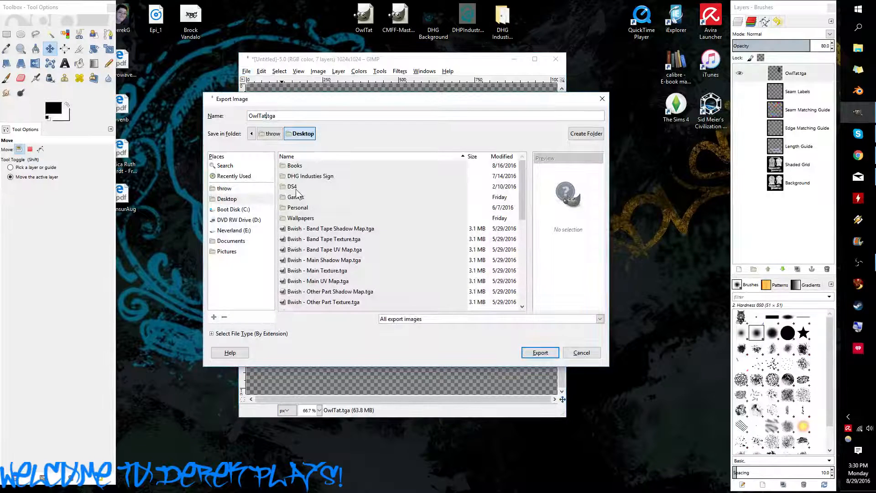
{"action": "type", "text": "MED"}
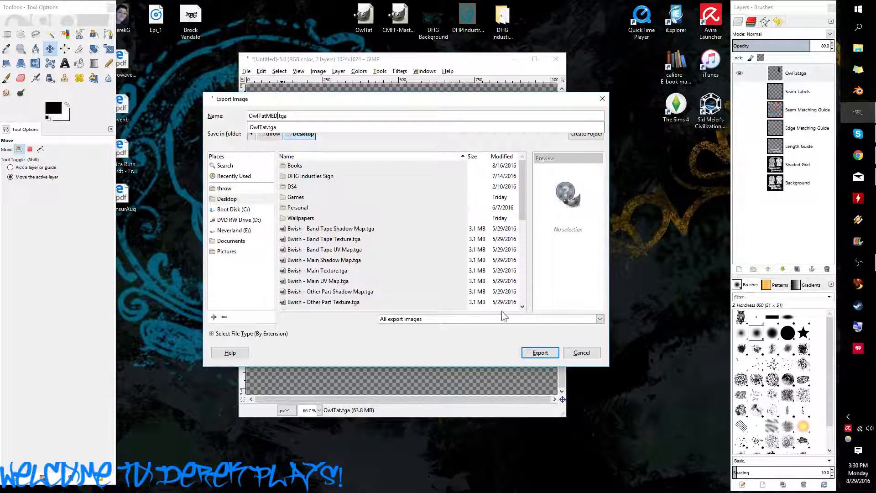
{"action": "left_click", "coordinate": [545, 353]}
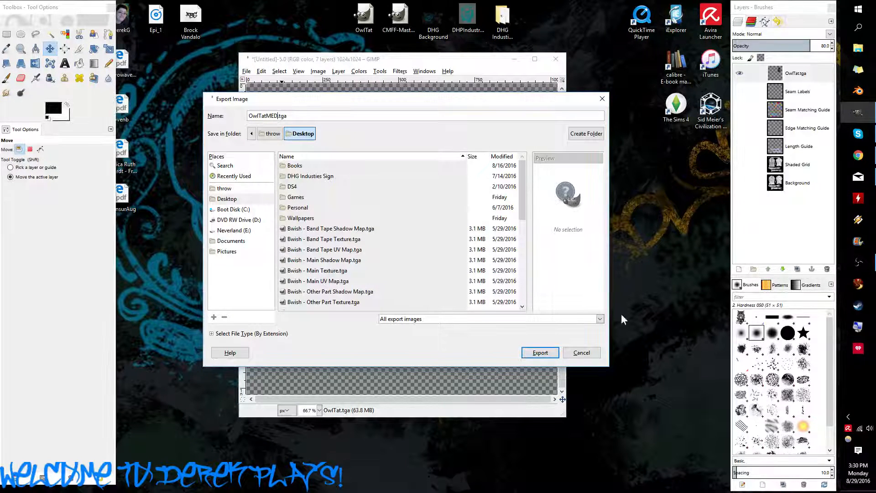
{"action": "left_click", "coordinate": [546, 355]}
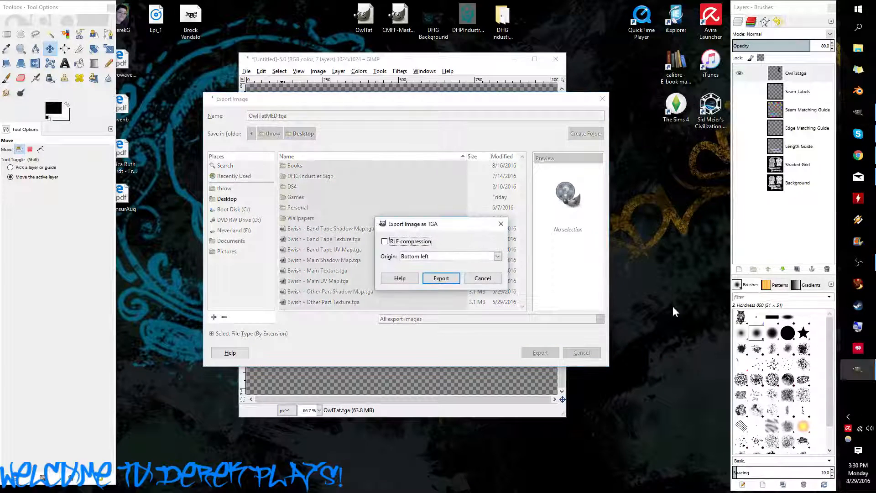
{"action": "left_click", "coordinate": [453, 282]}
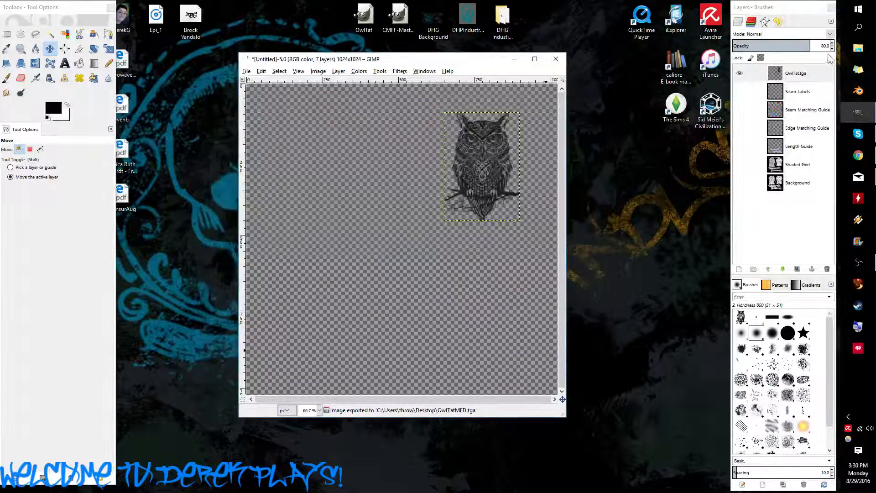
Step: Lower the owl layer's opacity to 60
{"action": "left_click", "coordinate": [832, 48]}
{"action": "scroll", "coordinate": [833, 51], "scroll_direction": "down", "scroll_amount": 11}
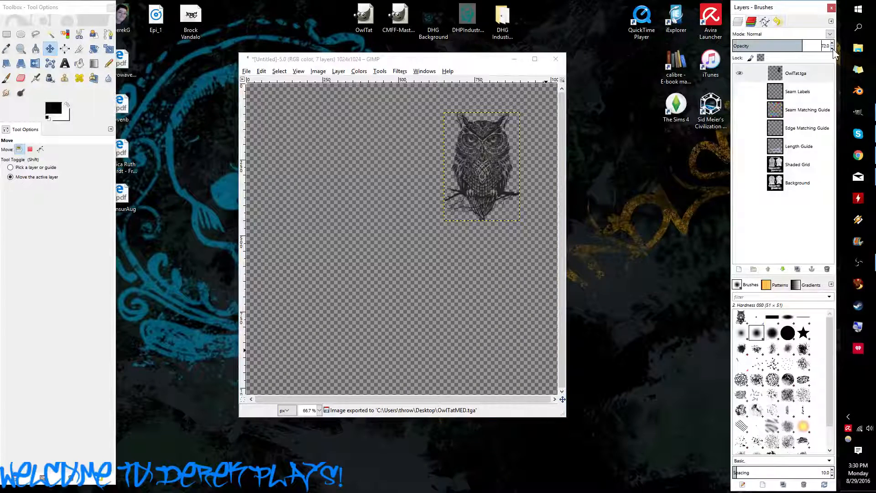
{"action": "scroll", "coordinate": [833, 51], "scroll_direction": "down", "scroll_amount": 9}
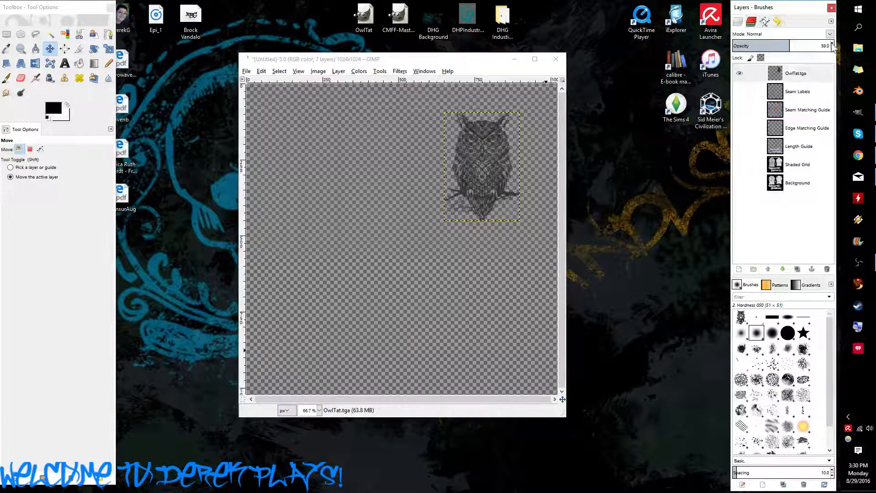
{"action": "scroll", "coordinate": [833, 48], "scroll_direction": "up", "scroll_amount": 1}
Step: Export the image to the Desktop as OwlTatLT.tga without RLE compression and with the origin at bottom left
{"action": "left_click", "coordinate": [246, 71]}
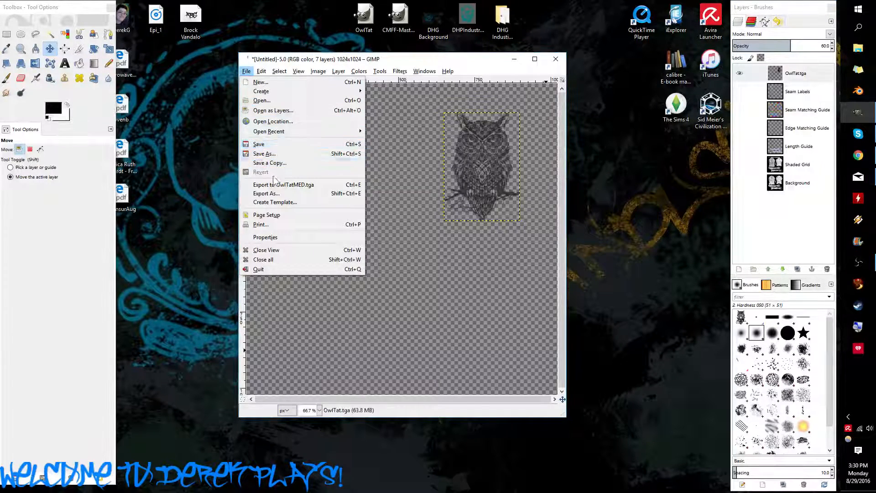
{"action": "left_click", "coordinate": [273, 194]}
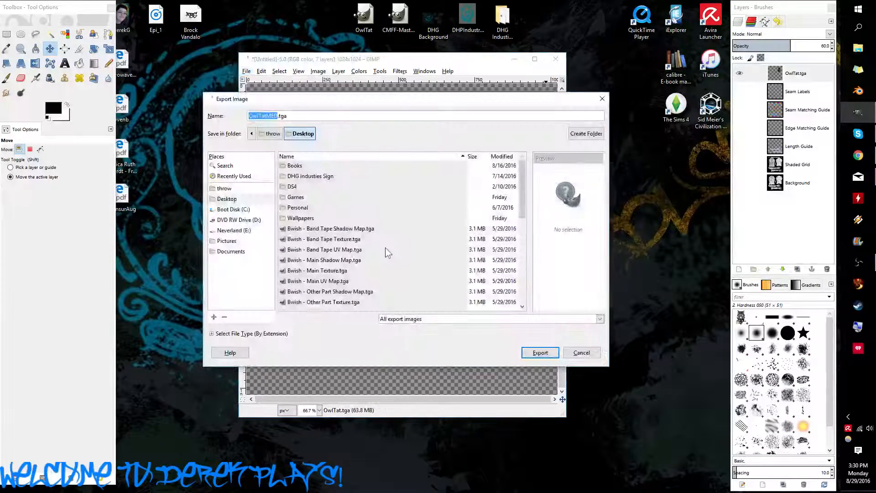
{"action": "key", "text": "Right"}
{"action": "type", "text": "MED"}
{"action": "key", "text": "BackSpace"}
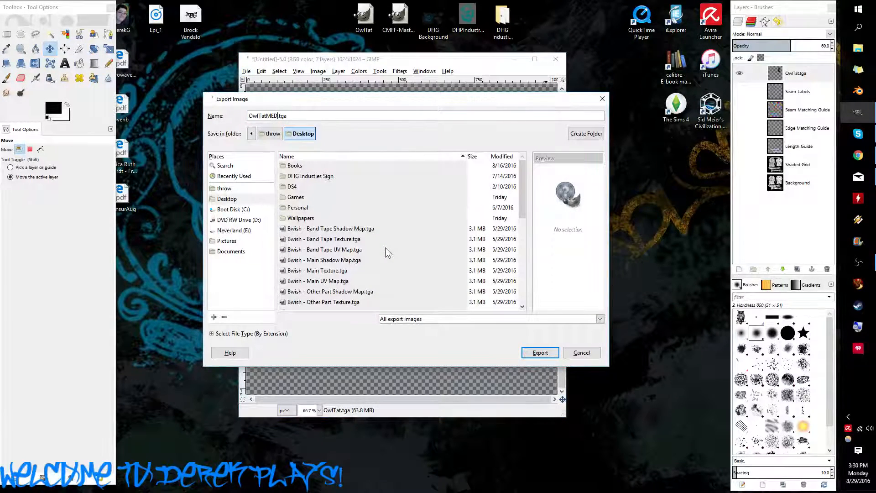
{"action": "key", "text": "Return"}
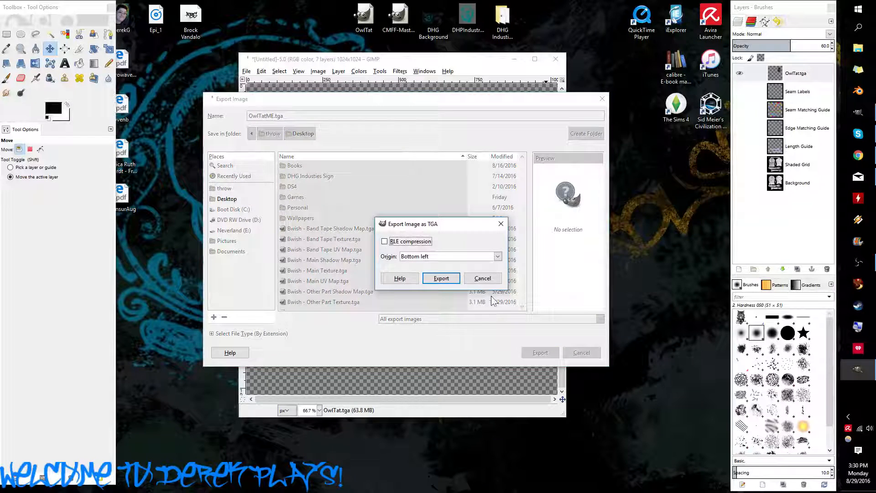
{"action": "left_click", "coordinate": [483, 278]}
{"action": "left_click", "coordinate": [270, 115]}
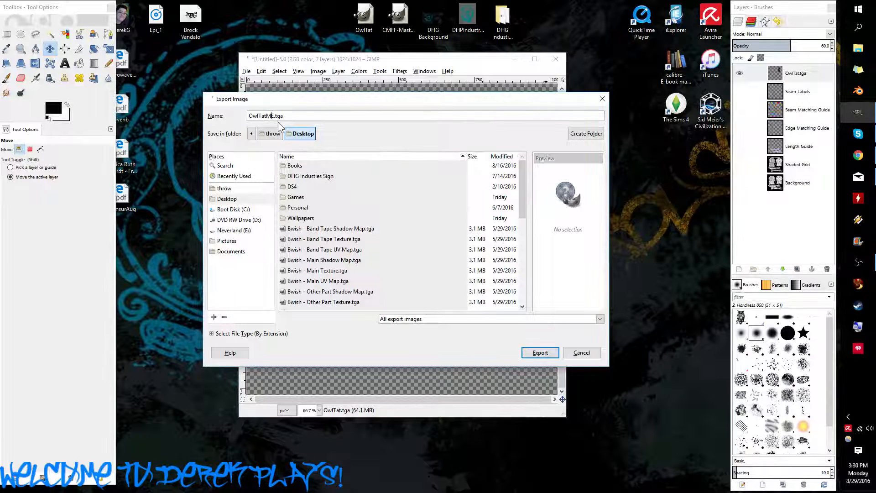
{"action": "key", "text": "BackSpace"}
{"action": "key", "text": "BackSpace"}
{"action": "type", "text": "LT"}
{"action": "left_click", "coordinate": [526, 354]}
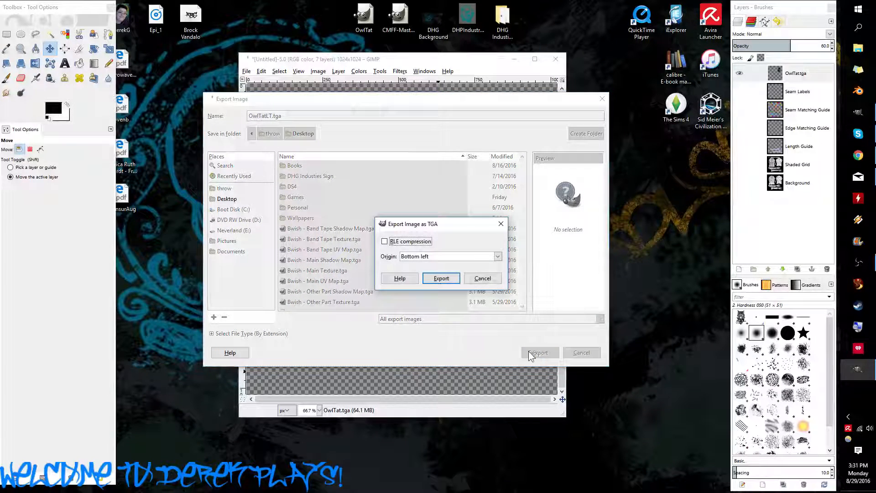
{"action": "left_click", "coordinate": [440, 278]}
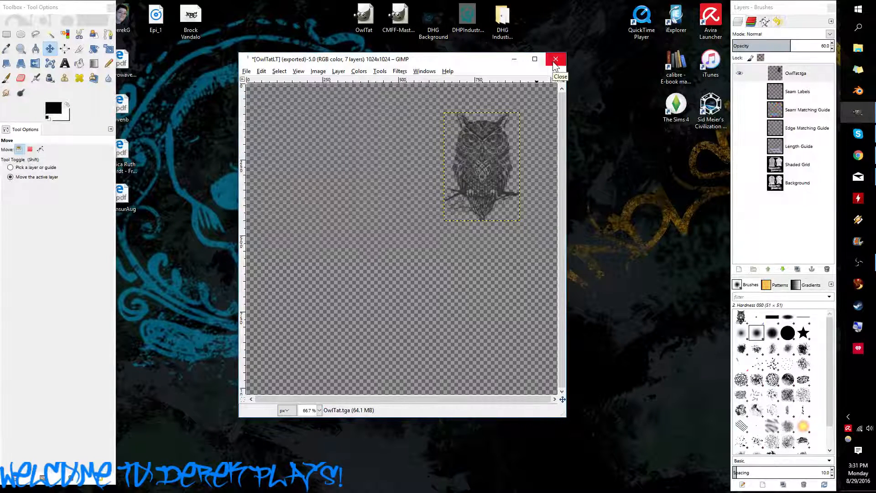
Step: Check the owl against the body template by temporarily showing the Shaded Grid layer
{"action": "left_click", "coordinate": [739, 164]}
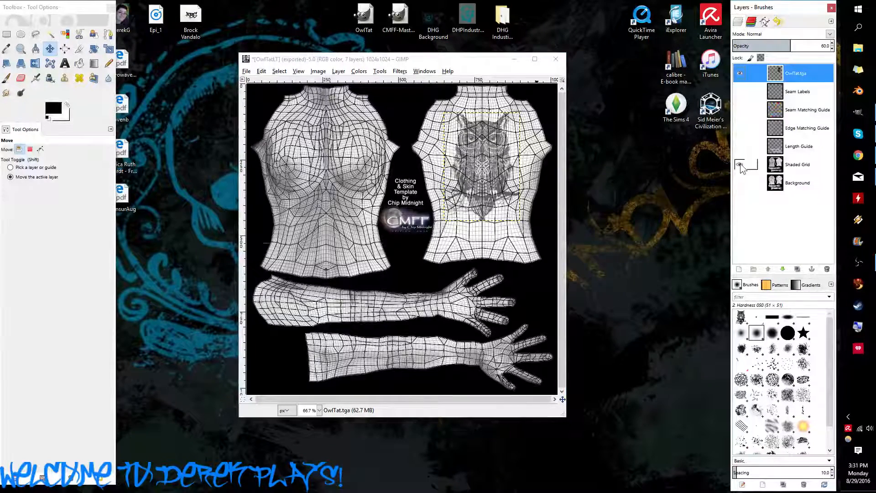
{"action": "left_click", "coordinate": [739, 164]}
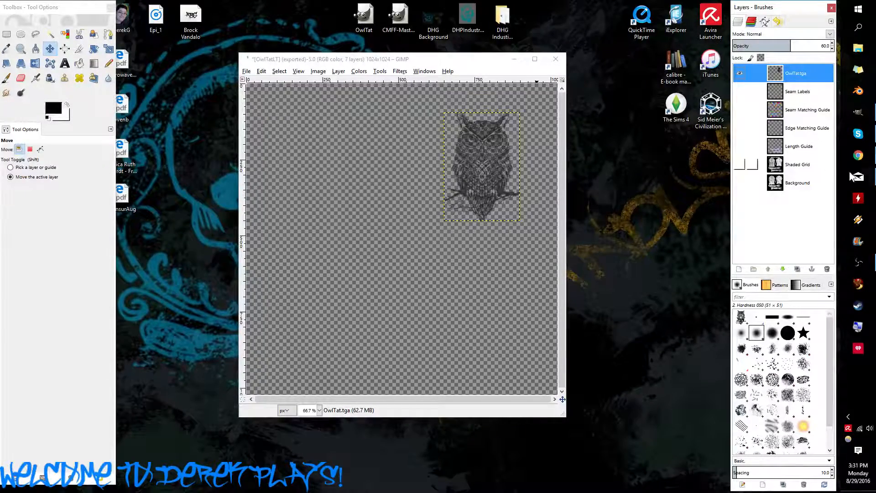
Step: Switch to Chrome and open google.com
{"action": "left_click", "coordinate": [858, 155]}
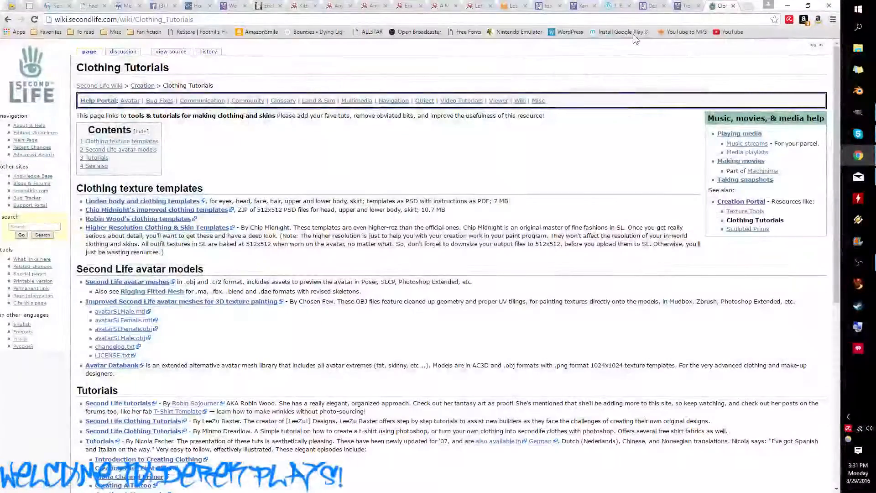
{"action": "left_click", "coordinate": [674, 21]}
{"action": "type", "text": "google"}
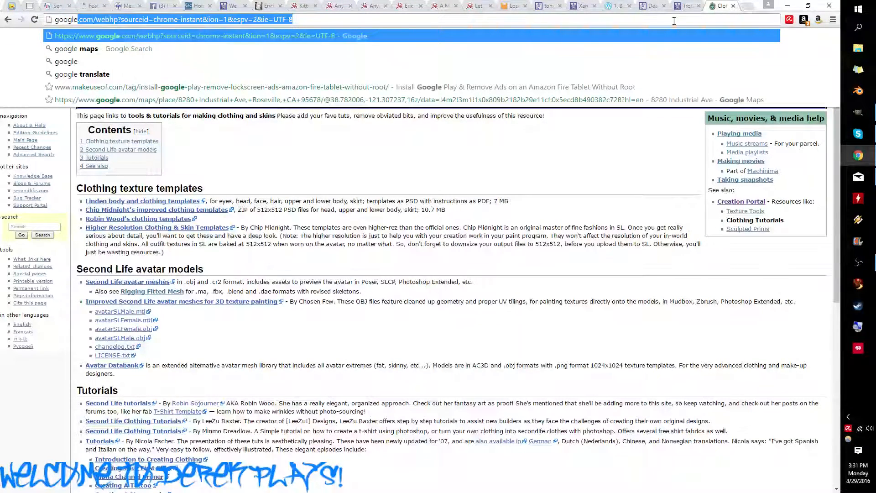
{"action": "type", "text": ".com"}
{"action": "key", "text": "Return"}
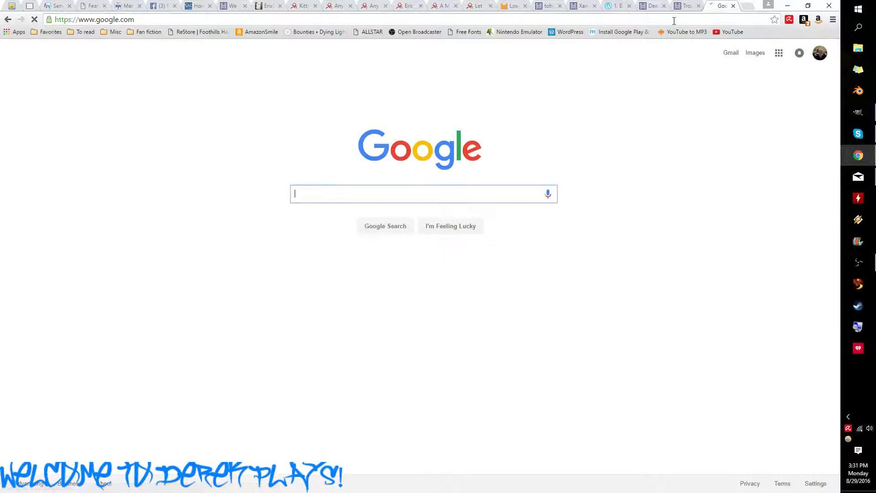
Step: Search Google for "Second life avatar program", look through the results and minimize the browser
{"action": "type", "text": "S"}
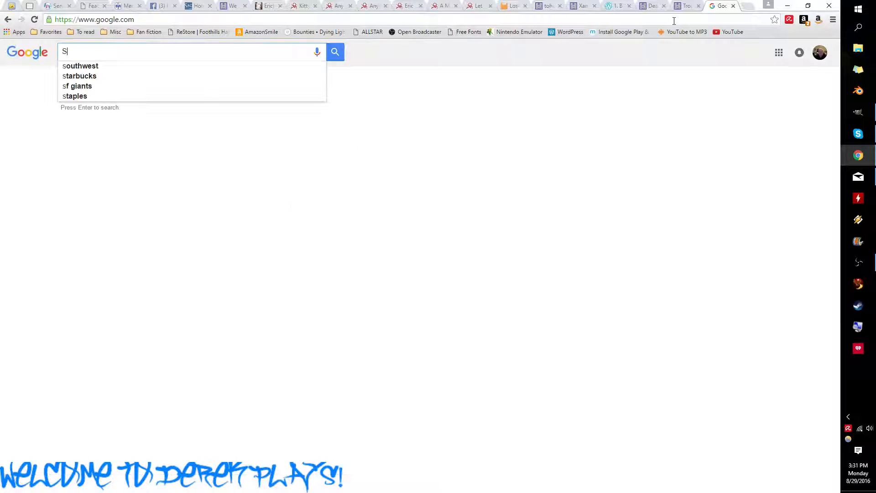
{"action": "type", "text": "econd life "}
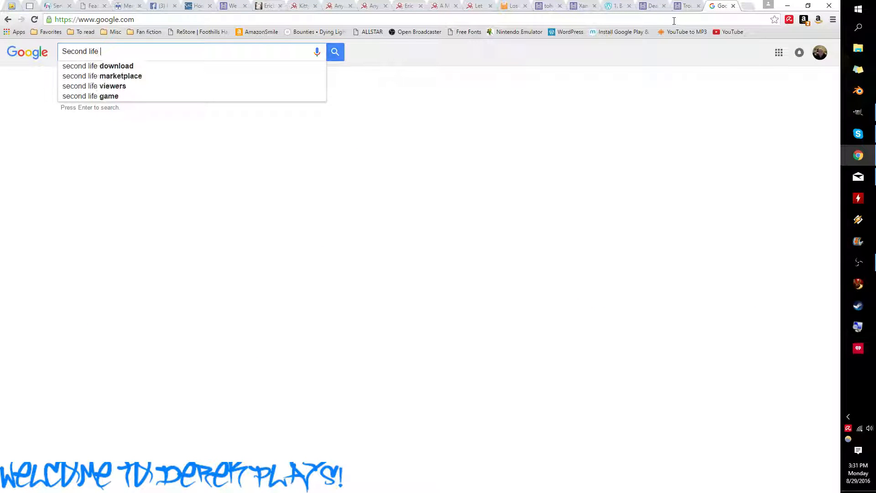
{"action": "type", "text": "avatar"}
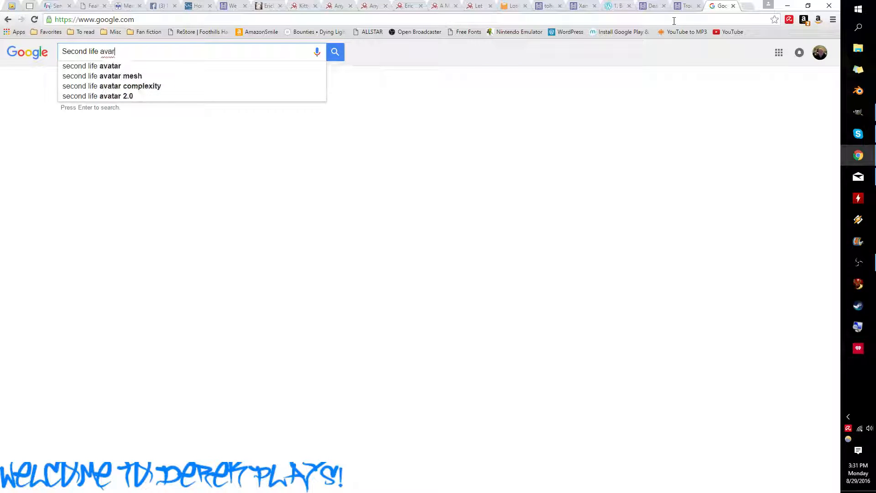
{"action": "key", "text": "BackSpace"}
{"action": "key", "text": "BackSpace"}
{"action": "key", "text": "BackSpace"}
{"action": "type", "text": "r"}
{"action": "key", "text": "BackSpace"}
{"action": "type", "text": "tar"}
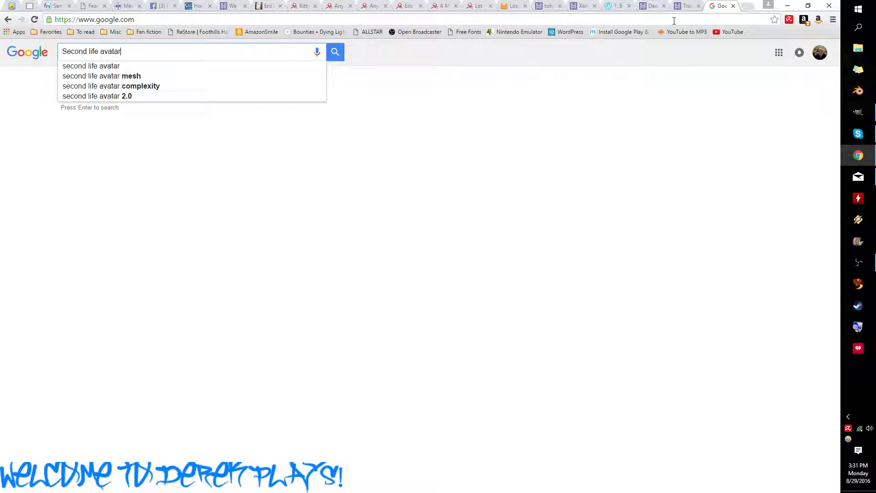
{"action": "type", "text": " program"}
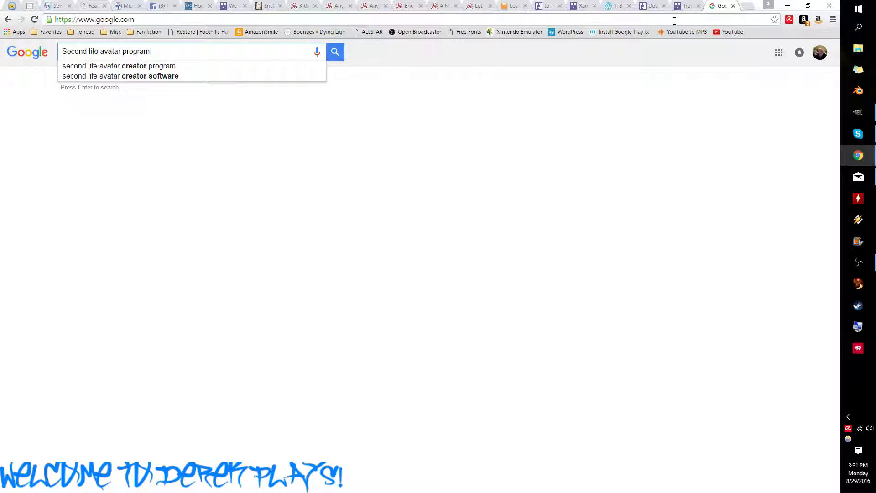
{"action": "key", "text": "Return"}
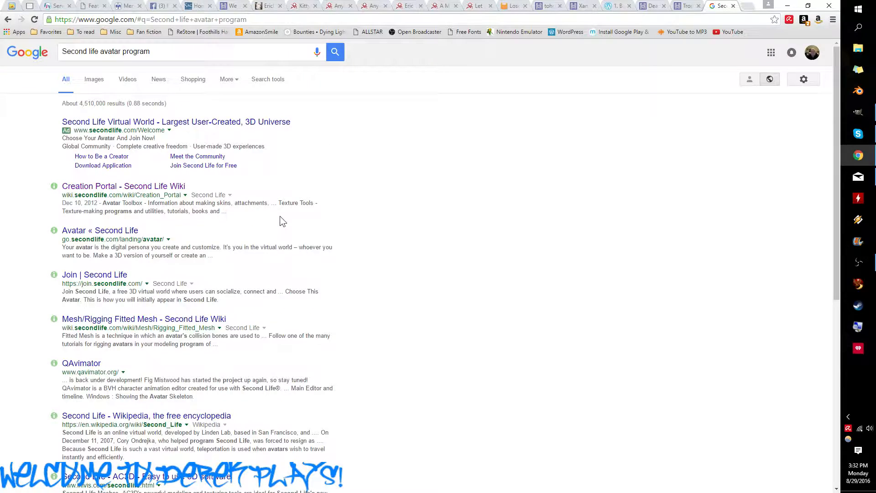
{"action": "scroll", "coordinate": [280, 216], "scroll_direction": "down", "scroll_amount": 1}
{"action": "scroll", "coordinate": [282, 221], "scroll_direction": "down", "scroll_amount": 2}
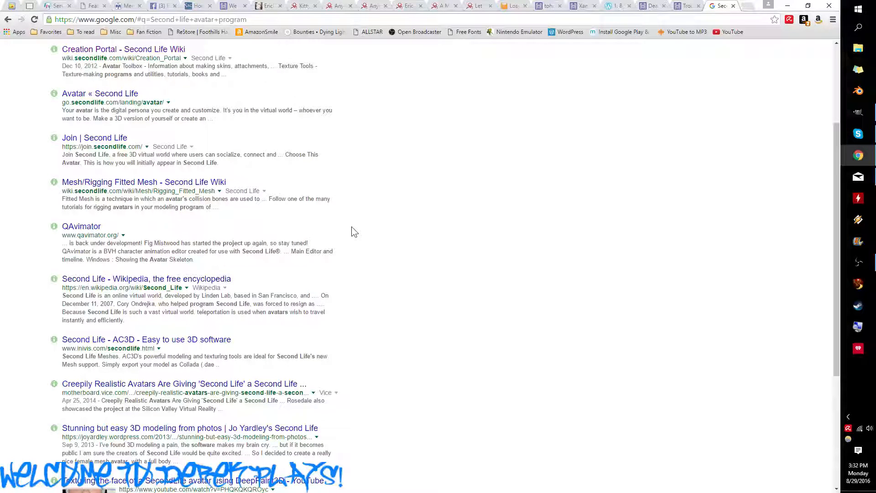
{"action": "scroll", "coordinate": [352, 227], "scroll_direction": "down", "scroll_amount": 4}
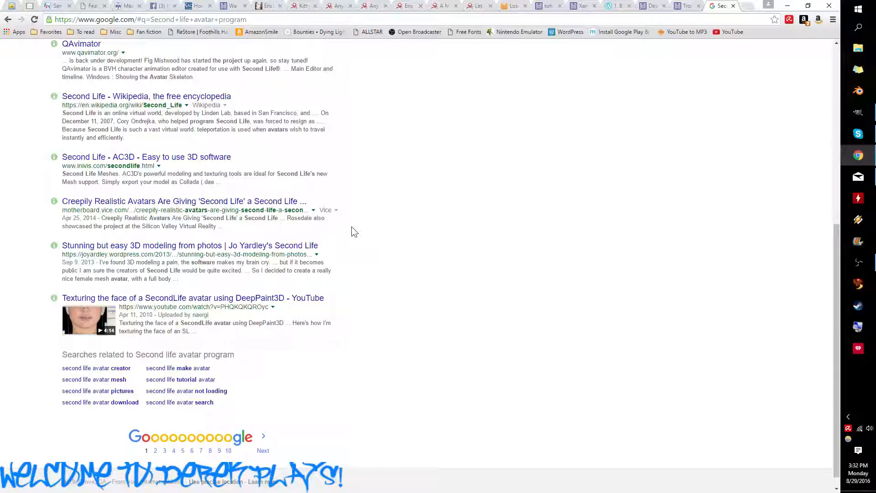
{"action": "scroll", "coordinate": [351, 227], "scroll_direction": "up", "scroll_amount": 7}
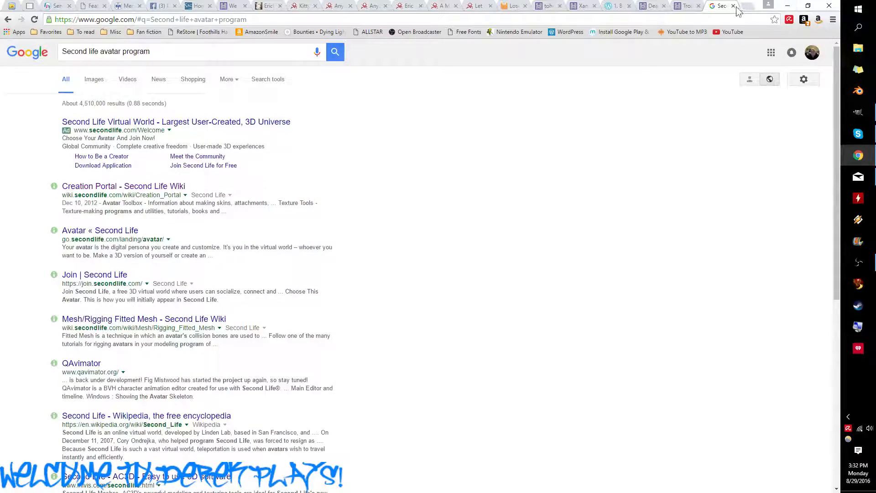
{"action": "left_click", "coordinate": [788, 5]}
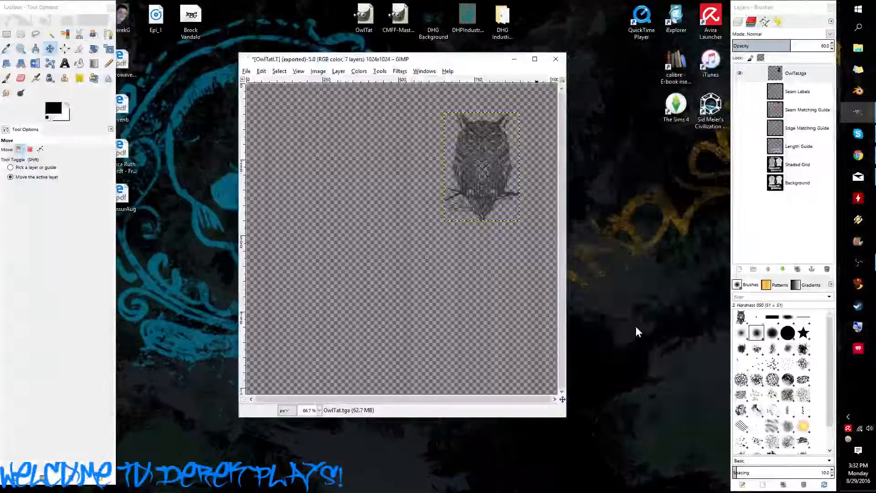
Step: Close the exported owl image in GIMP, discarding its changes, and quit GIMP
{"action": "left_click", "coordinate": [560, 64]}
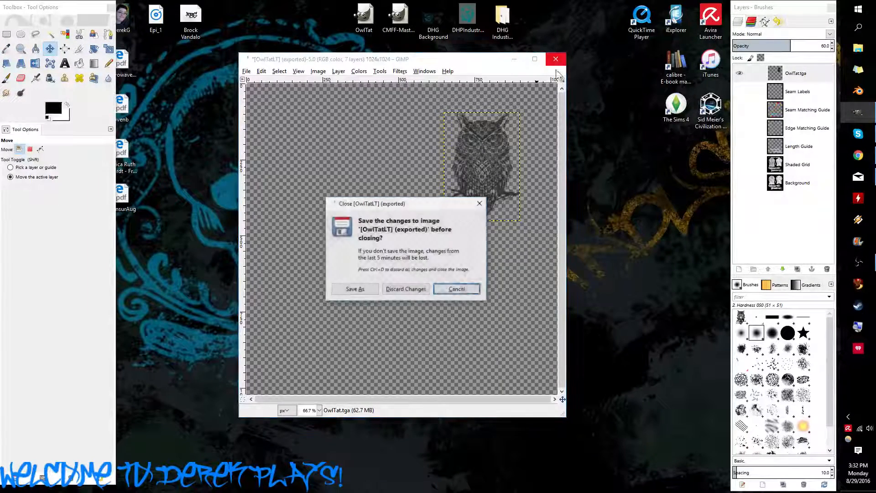
{"action": "left_click", "coordinate": [422, 289]}
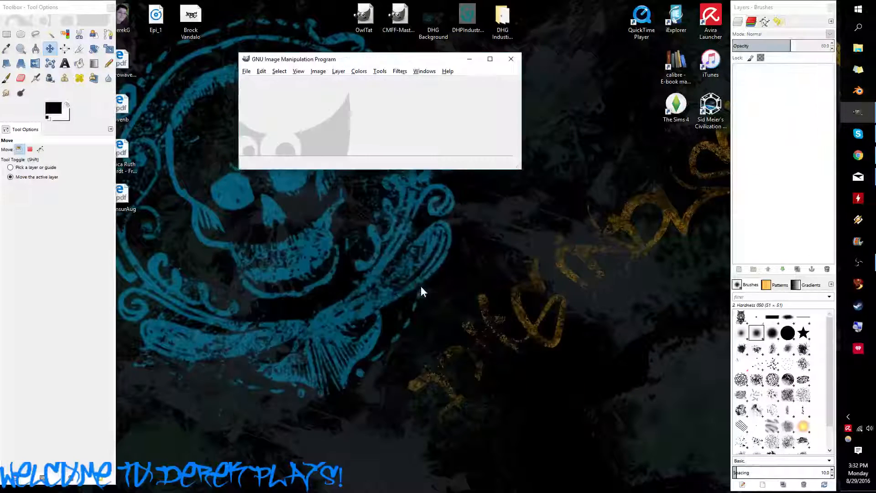
{"action": "left_click", "coordinate": [510, 60]}
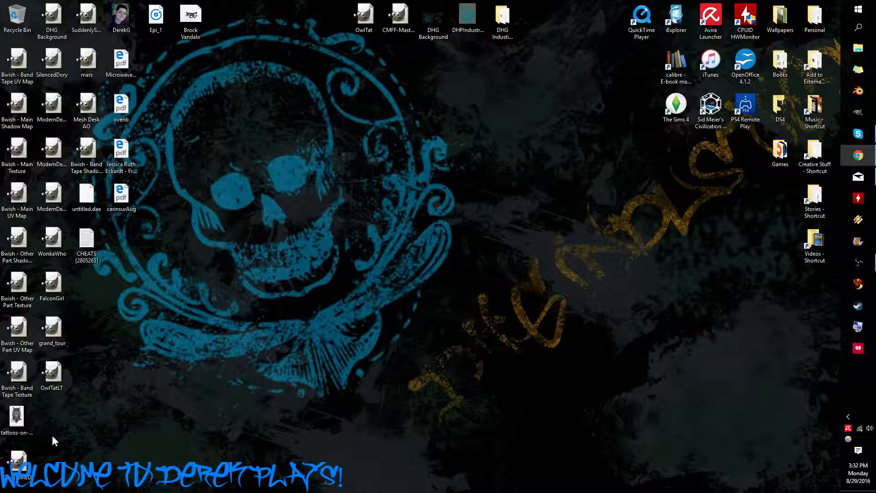
Step: Move the tattoos-on-... source image to the Recycle Bin and place OwlTatLT and OwlTatMED beneath OwlTat and CMFF-Mast... on the desktop
{"action": "left_click_drag", "start_coordinate": [117, 146], "coordinate": [25, 21]}
{"action": "left_click_drag", "start_coordinate": [18, 454], "coordinate": [398, 58]}
{"action": "left_click_drag", "start_coordinate": [66, 363], "coordinate": [222, 273]}
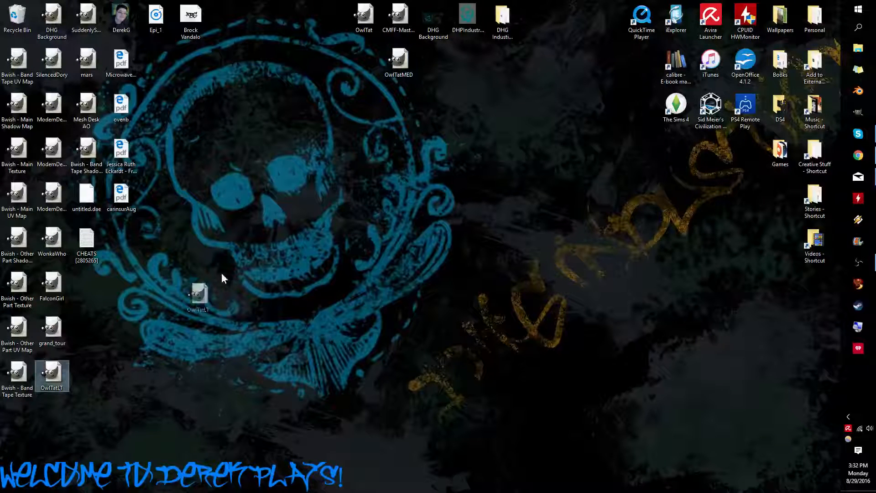
{"action": "left_click_drag", "start_coordinate": [370, 72], "coordinate": [368, 53]}
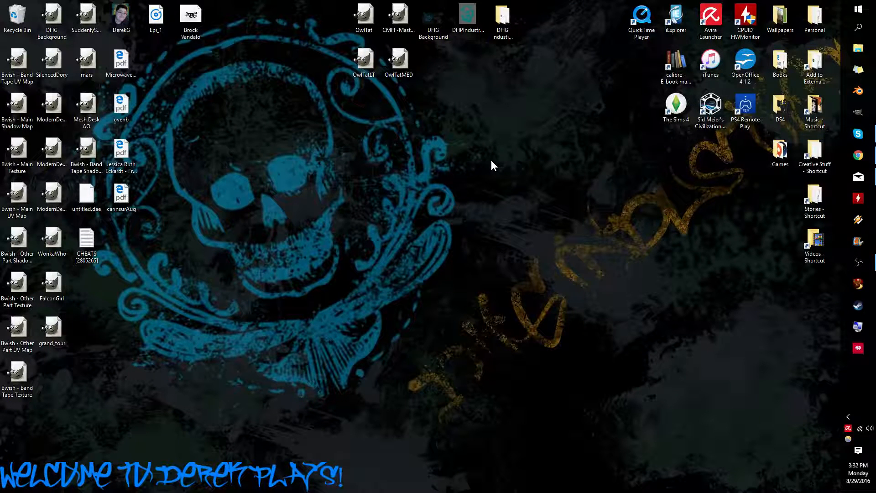
Step: Open the OwlTat file from the desktop in GIMP to check its transparent background, and close GIMP
{"action": "double_click", "coordinate": [364, 16]}
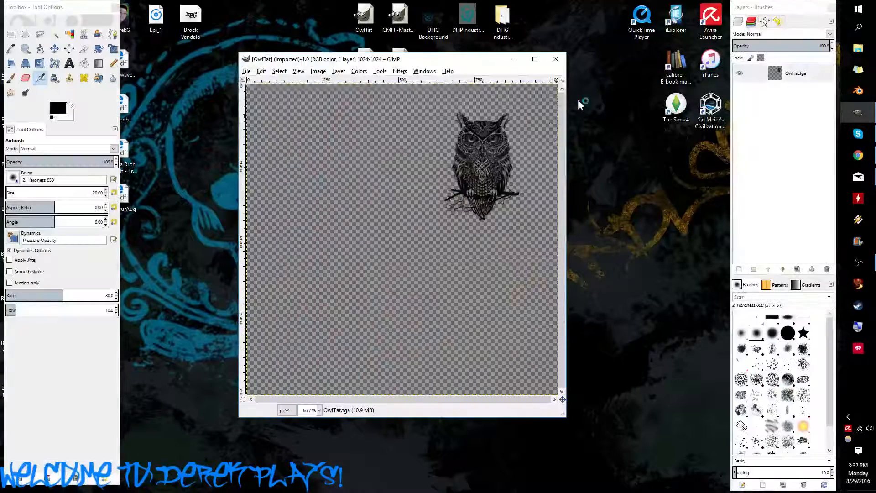
{"action": "left_click", "coordinate": [555, 59]}
{"action": "left_click", "coordinate": [511, 58]}
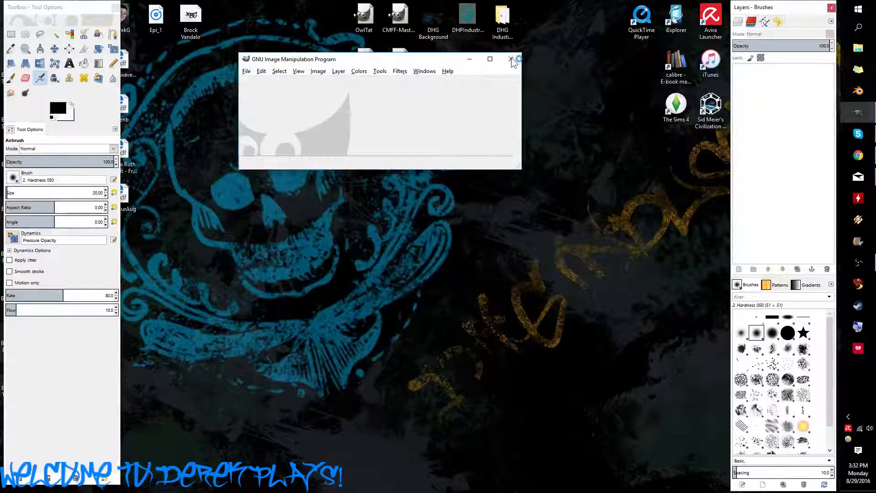
Step: Launch the Firestorm viewer and log in to Second Life with the remembered account
{"action": "left_click", "coordinate": [860, 286]}
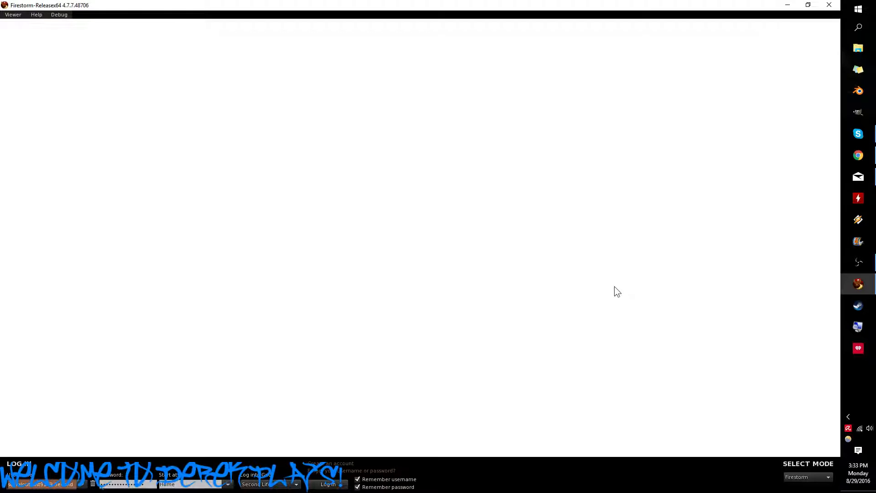
{"action": "left_click", "coordinate": [316, 484]}
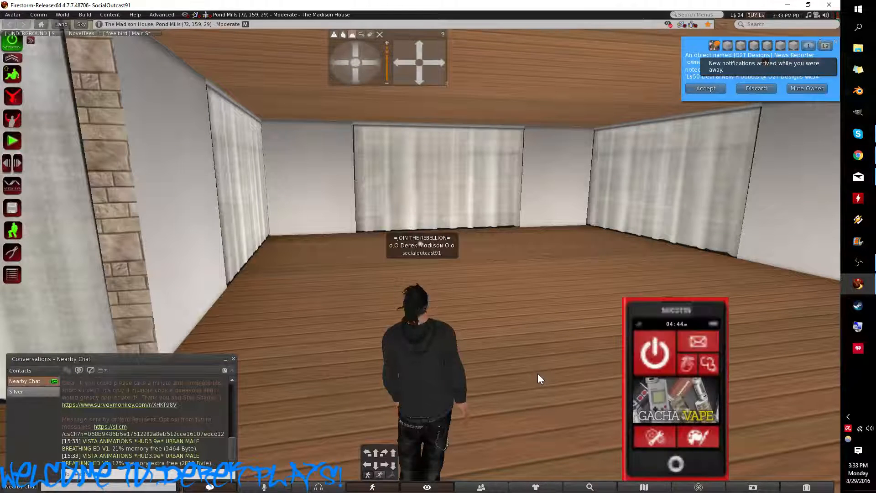
Step: Collapse the Nikotin phone HUD and discard the pending notecard and item offers
{"action": "left_click", "coordinate": [672, 310]}
{"action": "left_click", "coordinate": [762, 88]}
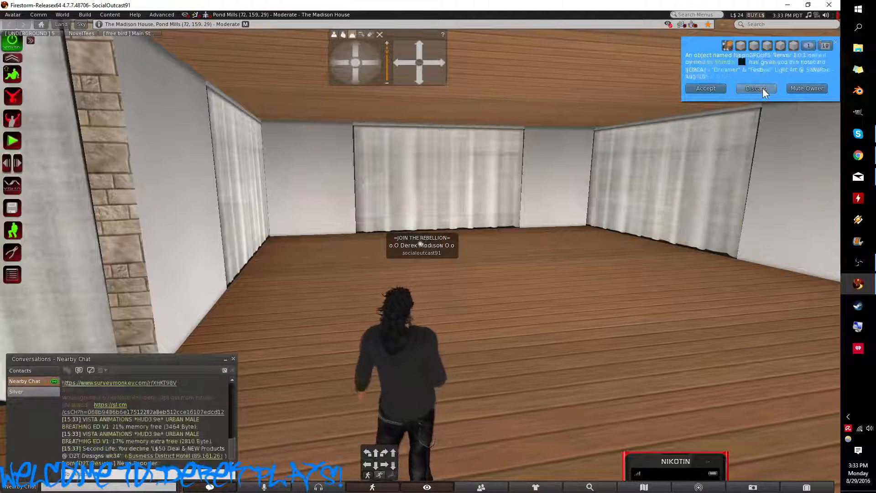
{"action": "left_click", "coordinate": [762, 89]}
{"action": "left_click", "coordinate": [766, 83]}
{"action": "left_click", "coordinate": [766, 83]}
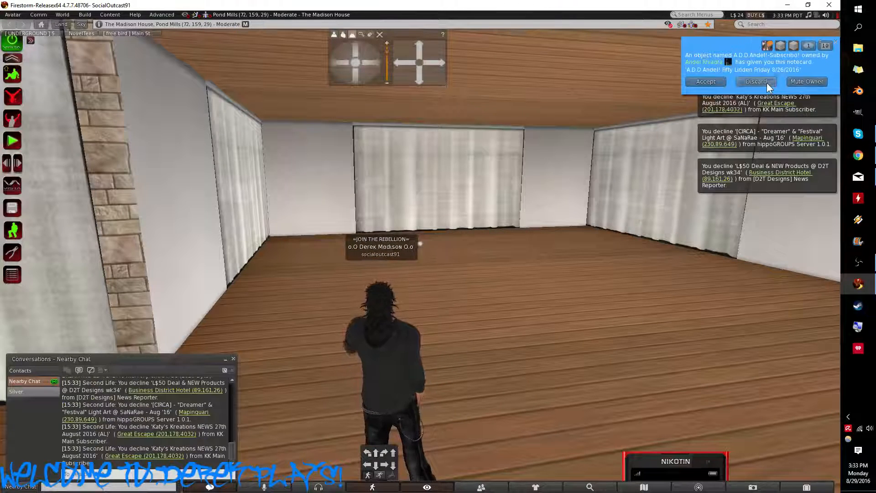
{"action": "left_click", "coordinate": [766, 83]}
{"action": "left_click", "coordinate": [766, 83]}
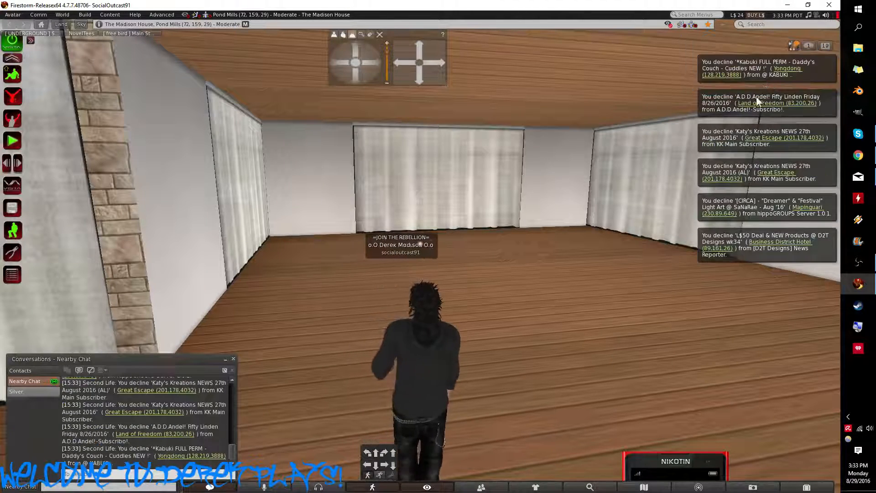
Step: Open the unread private conversation in the Conversations window and close it
{"action": "left_click", "coordinate": [45, 391]}
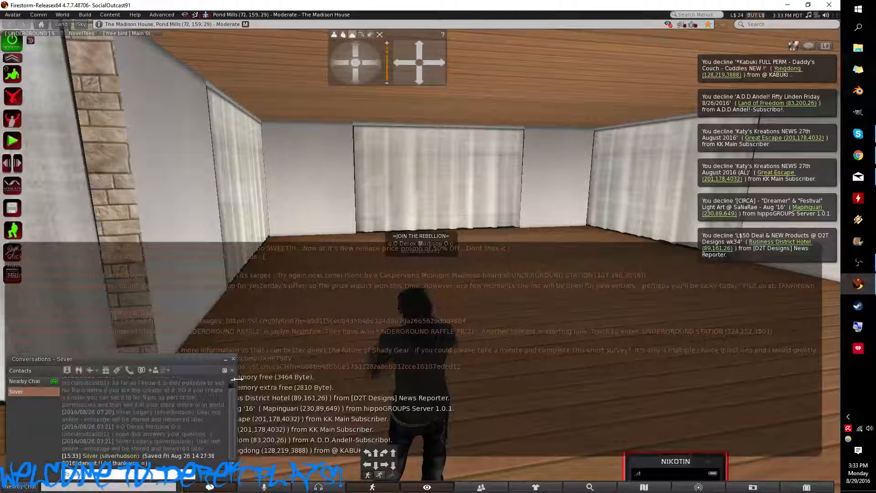
{"action": "left_click", "coordinate": [231, 371]}
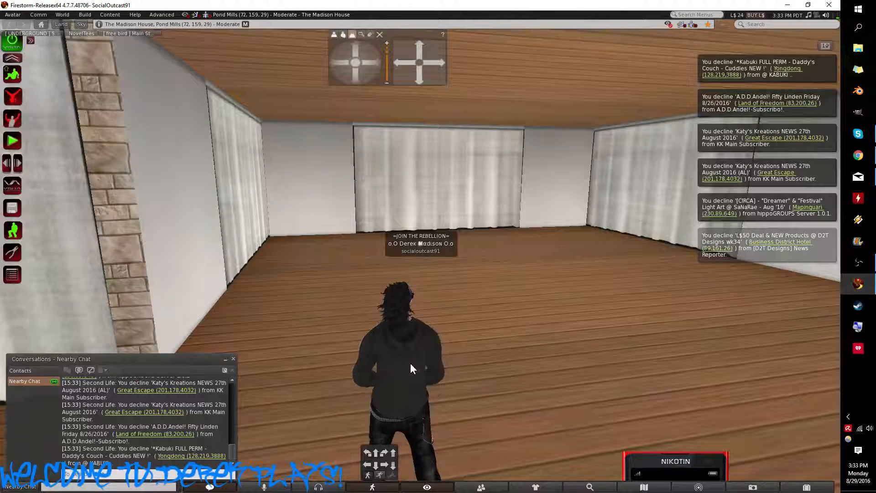
Step: Take off the Letis Kokopelli neck tattoo, the Para Designs Punked Black Sleeves and the ARISE Peter Pan Chest Tattoo 1 from the Chill outfit
{"action": "left_click", "coordinate": [535, 487]}
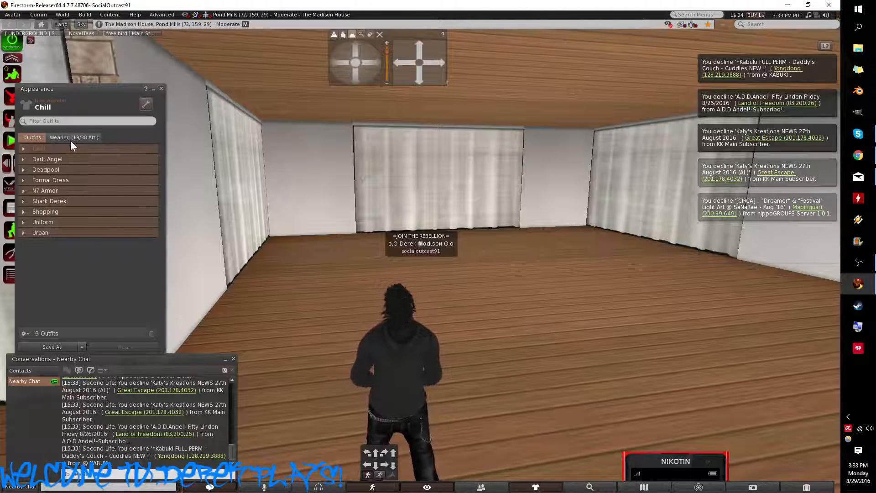
{"action": "left_click", "coordinate": [23, 147]}
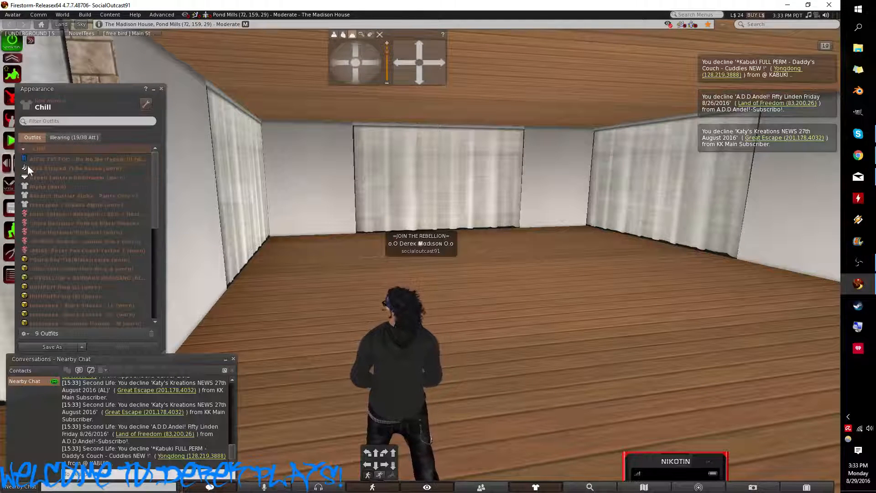
{"action": "left_click", "coordinate": [108, 215]}
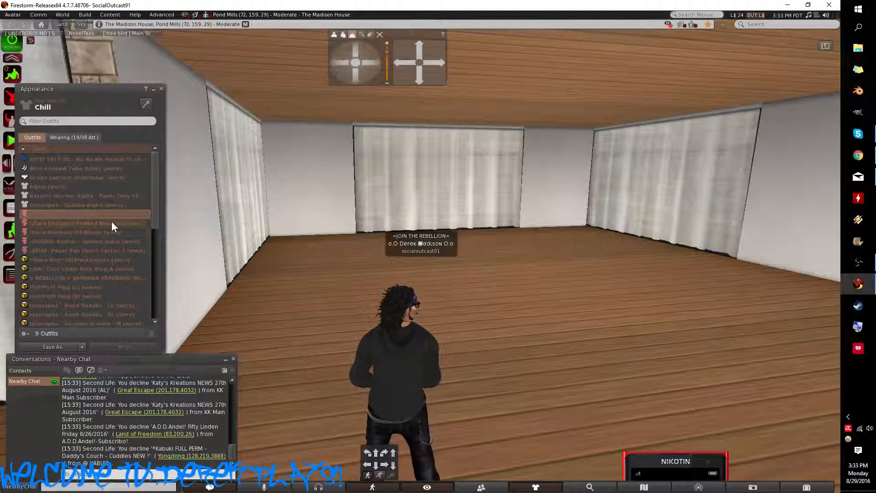
{"action": "left_click", "coordinate": [111, 222], "text": "ctrl"}
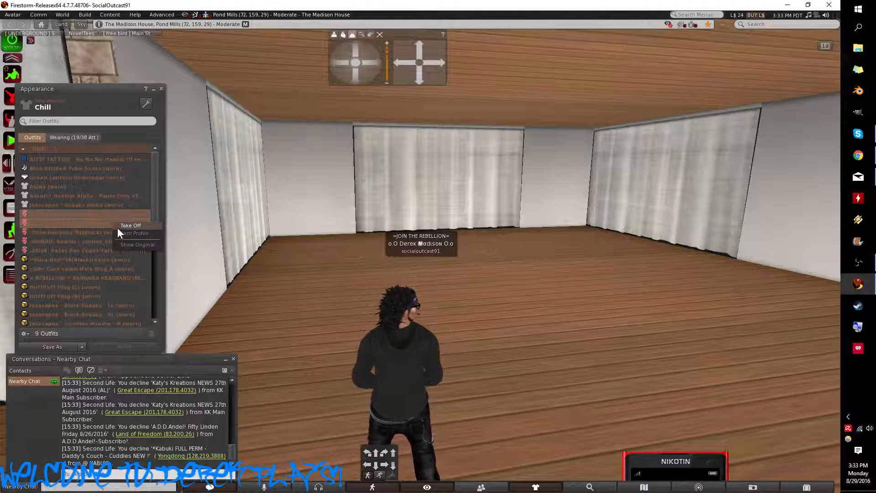
{"action": "right_click", "coordinate": [96, 249]}
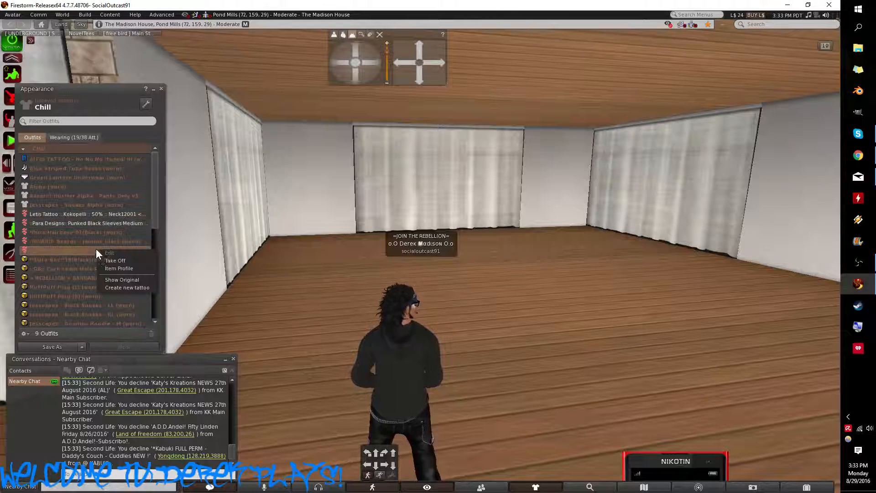
{"action": "left_click", "coordinate": [106, 260]}
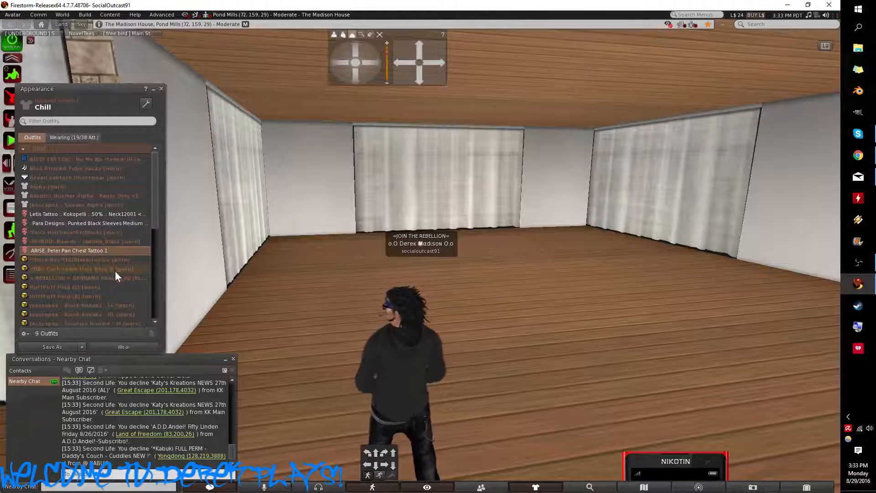
Step: View the avatar from the front and take off the Jesscapes Goonies Hoodie - M from the Chill outfit
{"action": "scroll", "coordinate": [124, 218], "scroll_direction": "down", "scroll_amount": 2}
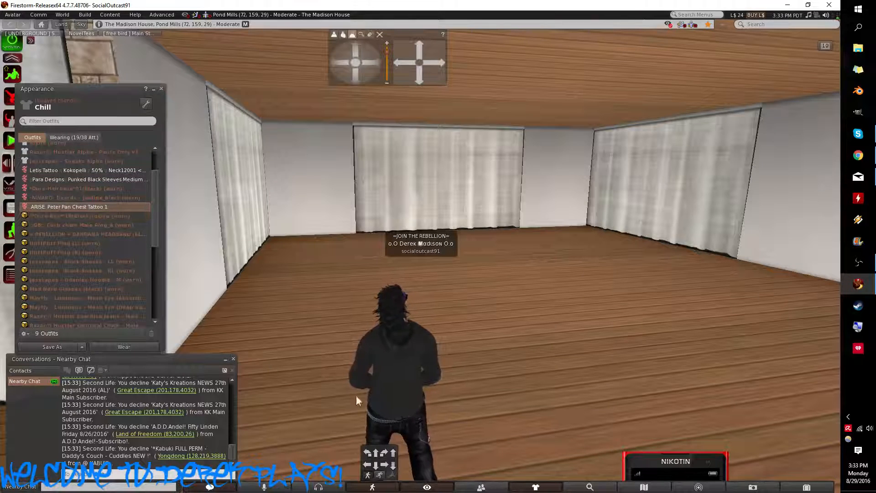
{"action": "scroll", "coordinate": [94, 228], "scroll_direction": "down", "scroll_amount": 1}
{"action": "scroll", "coordinate": [93, 228], "scroll_direction": "down", "scroll_amount": 3}
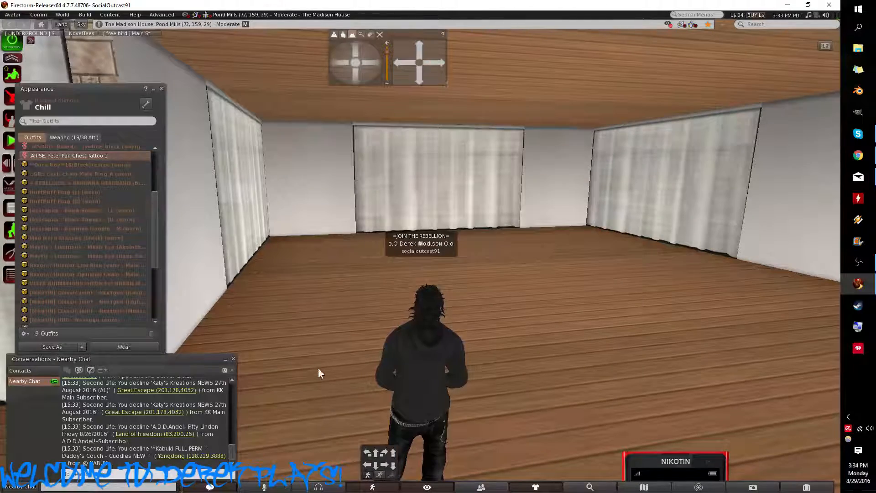
{"action": "left_click_drag", "start_coordinate": [416, 379], "coordinate": [443, 276]}
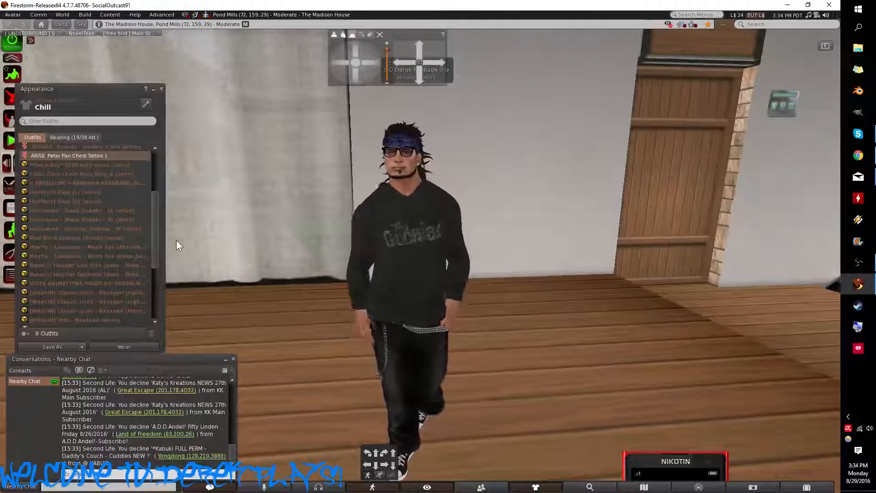
{"action": "right_click", "coordinate": [109, 227]}
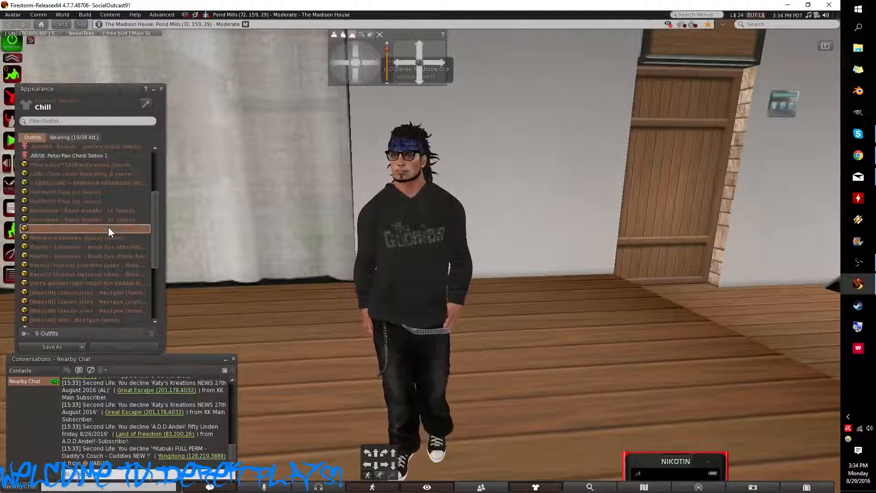
{"action": "left_click", "coordinate": [114, 238]}
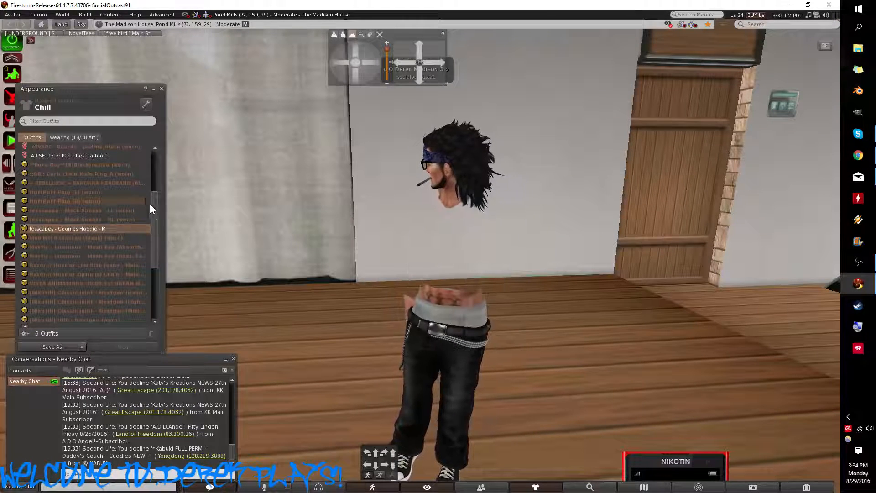
Step: Take off the Alpha layer and the AITUI TATTOO - No No No pants layer to leave the avatar's torso bare
{"action": "left_click_drag", "start_coordinate": [155, 209], "coordinate": [156, 171]}
{"action": "right_click", "coordinate": [64, 199]}
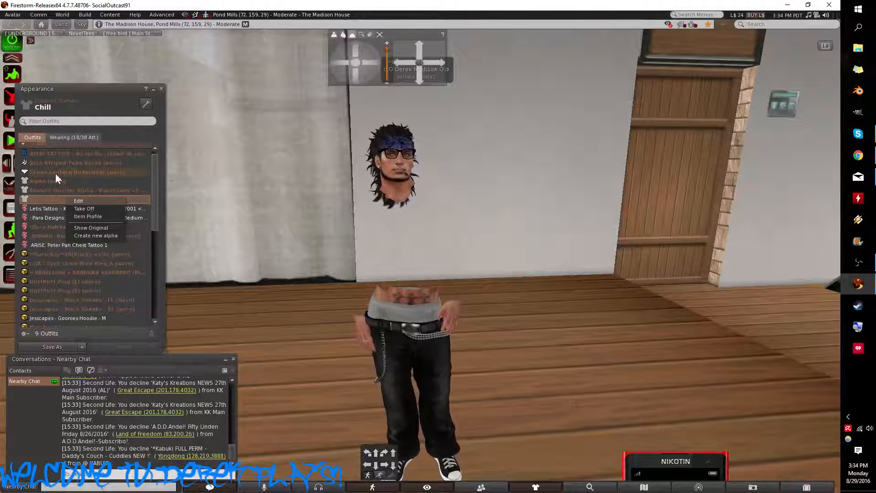
{"action": "right_click", "coordinate": [51, 179]}
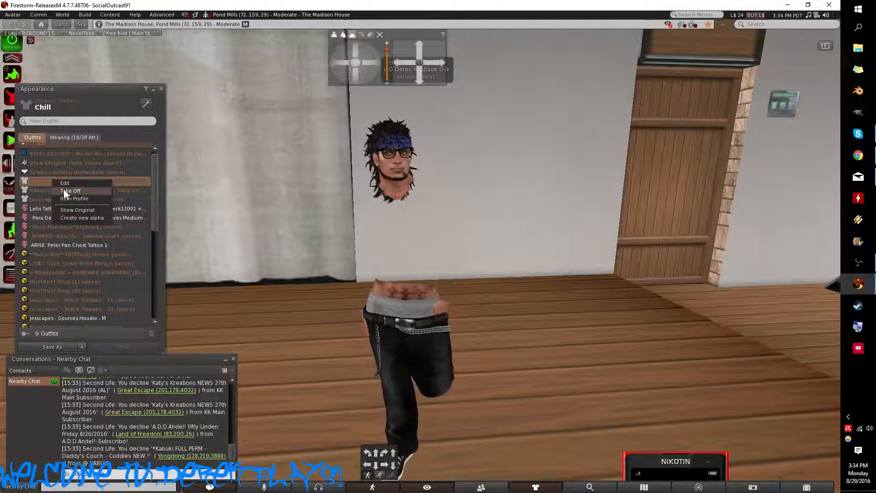
{"action": "left_click", "coordinate": [64, 190]}
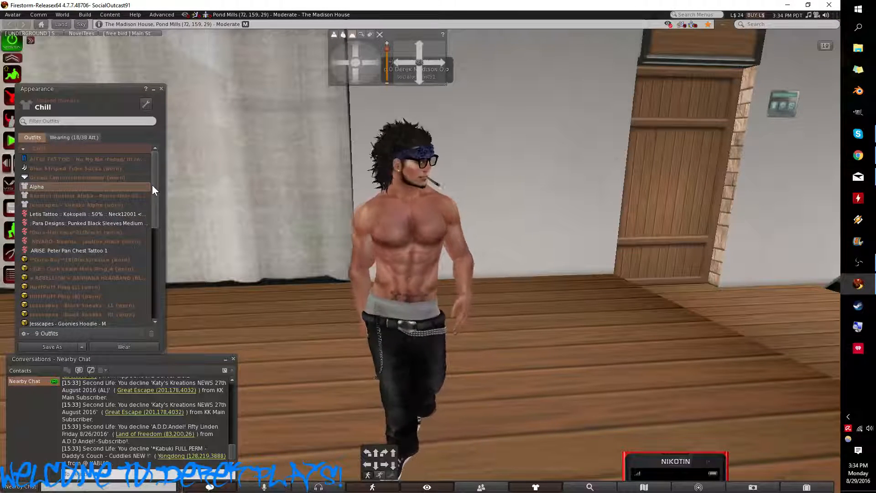
{"action": "right_click", "coordinate": [114, 160]}
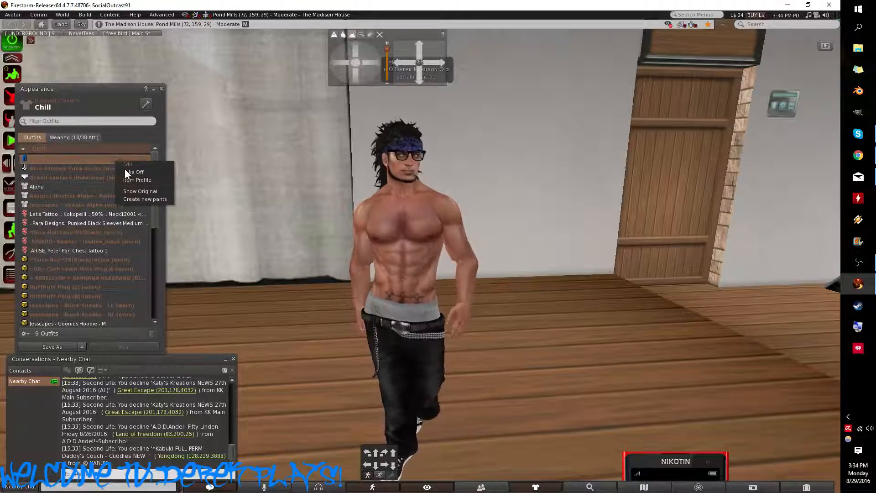
{"action": "left_click", "coordinate": [125, 169]}
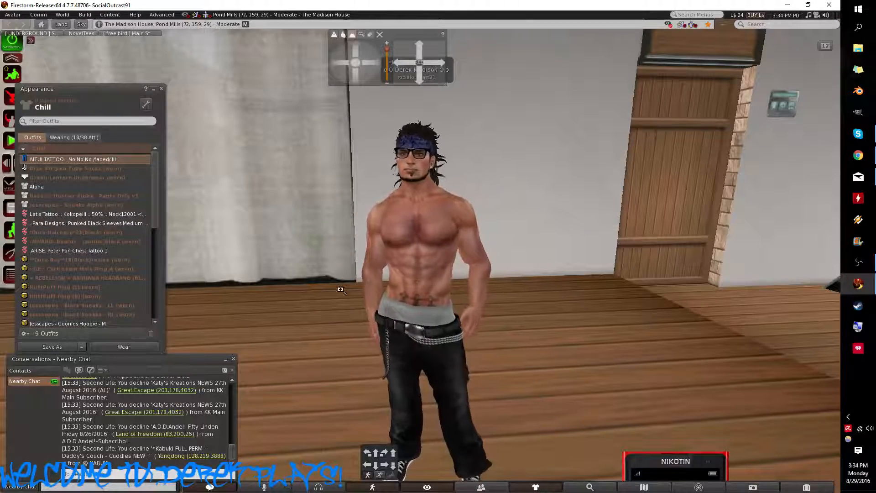
{"action": "left_click", "coordinate": [401, 248], "text": "alt"}
{"action": "left_click_drag", "start_coordinate": [402, 248], "coordinate": [411, 274]}
{"action": "key", "text": "Escape"}
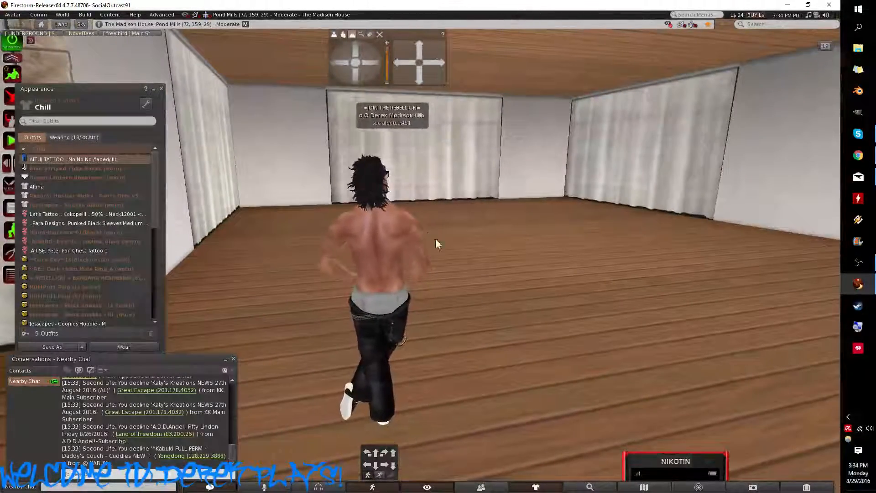
Step: Bulk upload the OwlTat, OwlTatLT and OwlTatMED files from the desktop to the inventory
{"action": "left_click", "coordinate": [806, 487]}
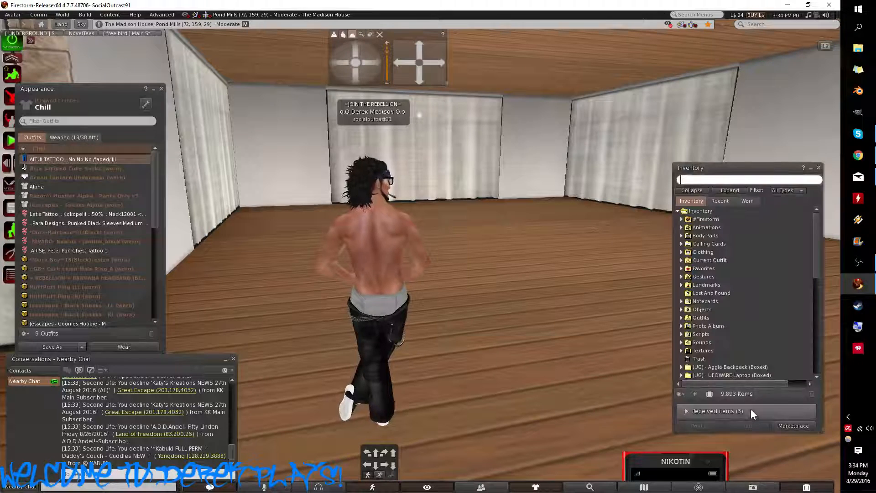
{"action": "left_click", "coordinate": [695, 391]}
{"action": "mouse_move", "coordinate": [696, 390]}
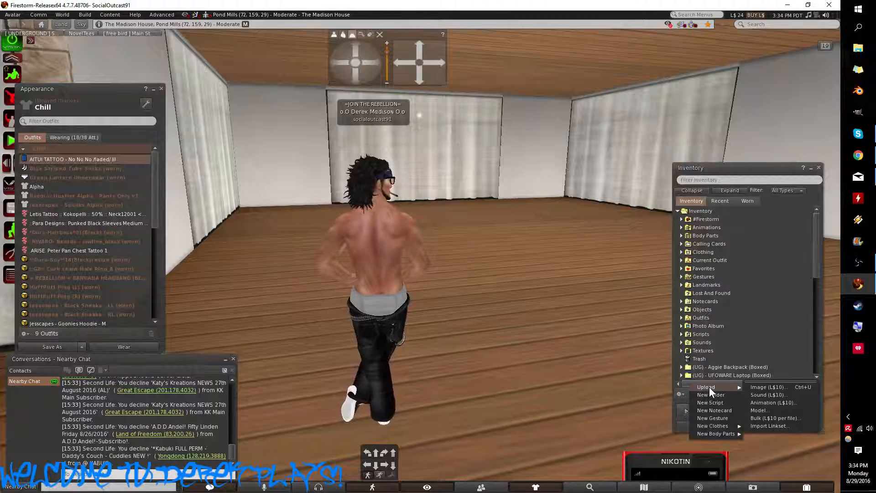
{"action": "left_click", "coordinate": [780, 419]}
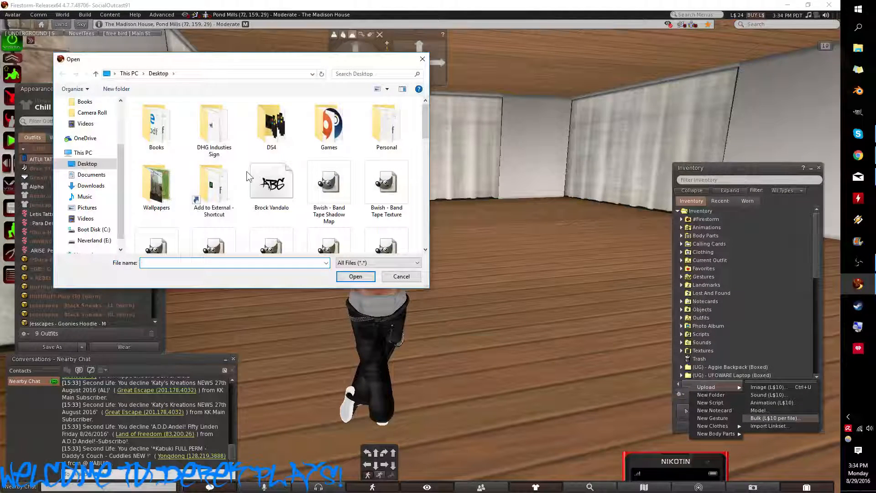
{"action": "scroll", "coordinate": [248, 175], "scroll_direction": "down", "scroll_amount": 5}
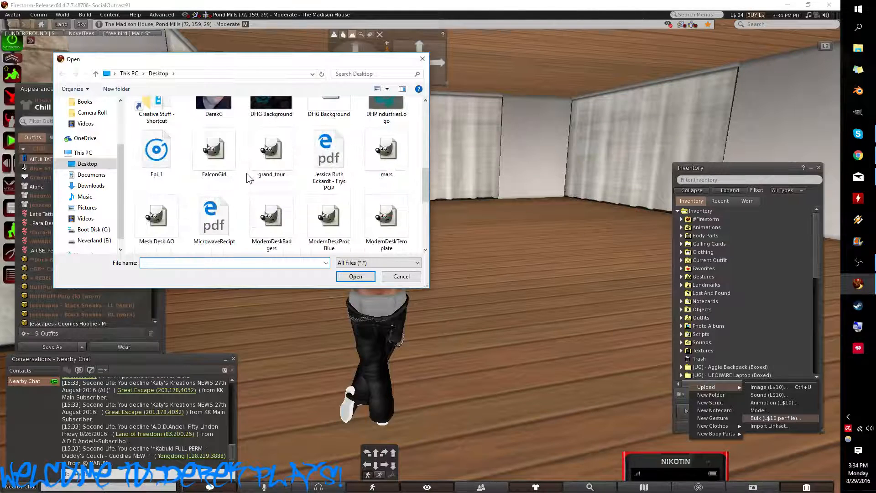
{"action": "scroll", "coordinate": [398, 173], "scroll_direction": "down", "scroll_amount": 5}
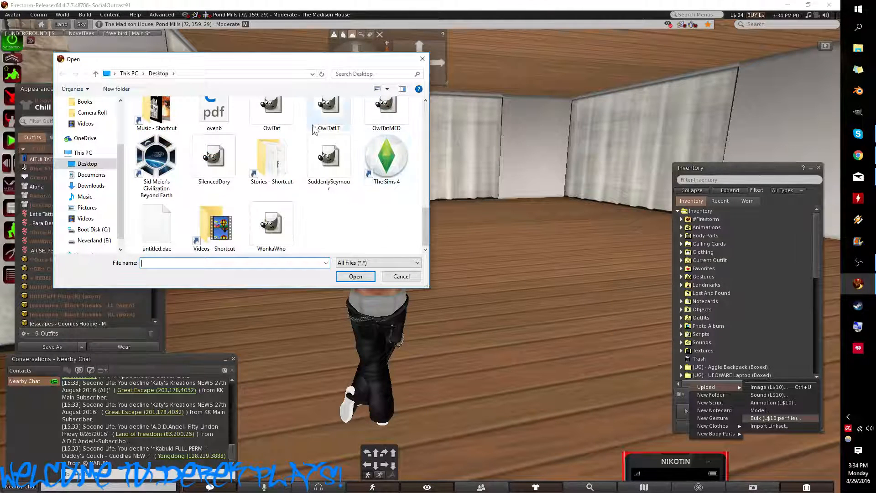
{"action": "left_click", "coordinate": [267, 121]}
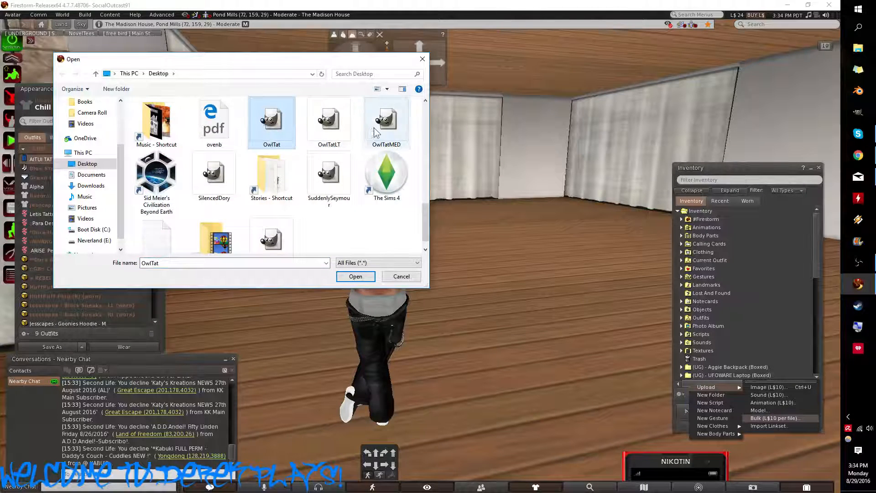
{"action": "left_click", "coordinate": [386, 119], "text": "shift"}
{"action": "left_click", "coordinate": [364, 277]}
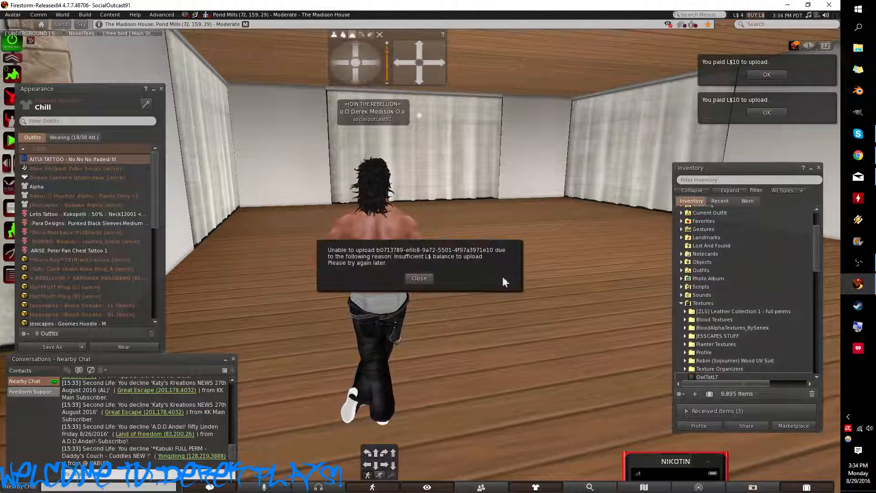
Step: Dismiss the upload messages and find the uploaded owl textures in the inventory's Textures folder
{"action": "left_click", "coordinate": [427, 281]}
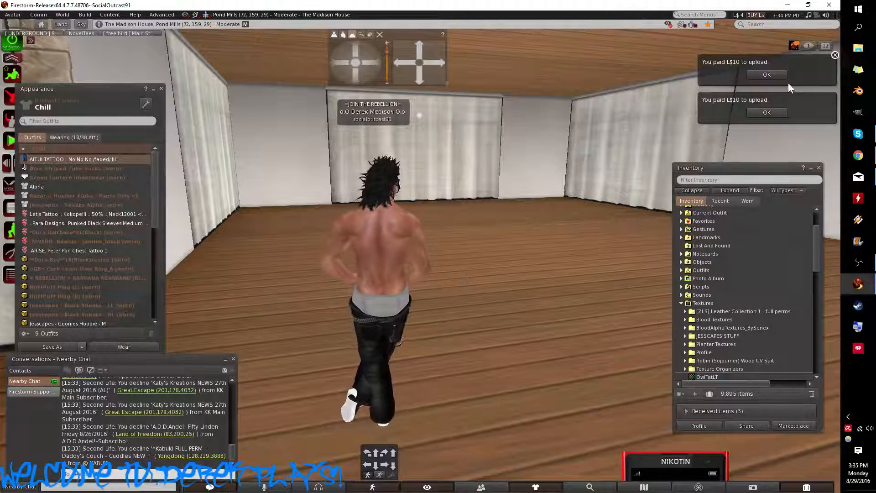
{"action": "left_click", "coordinate": [766, 112]}
{"action": "left_click", "coordinate": [767, 74]}
{"action": "scroll", "coordinate": [749, 245], "scroll_direction": "down", "scroll_amount": 1}
{"action": "scroll", "coordinate": [749, 245], "scroll_direction": "down", "scroll_amount": 1}
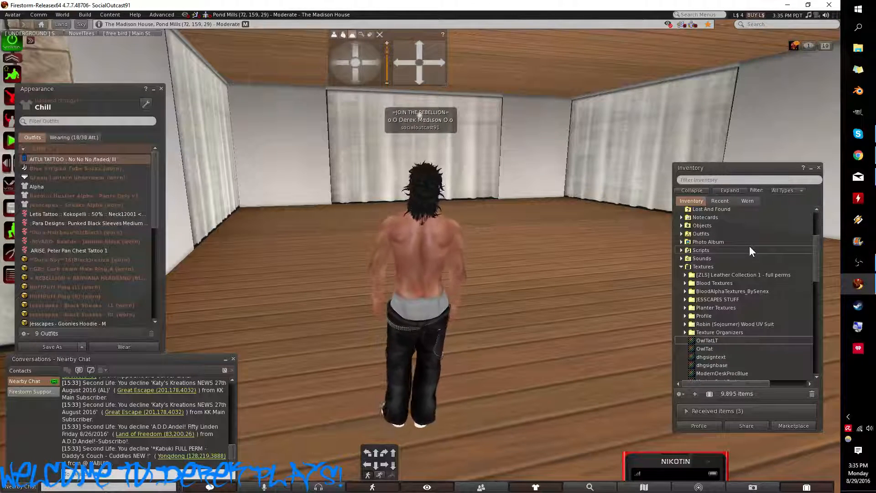
Step: Open the notifications list and clear the pending group notices
{"action": "left_click", "coordinate": [824, 46]}
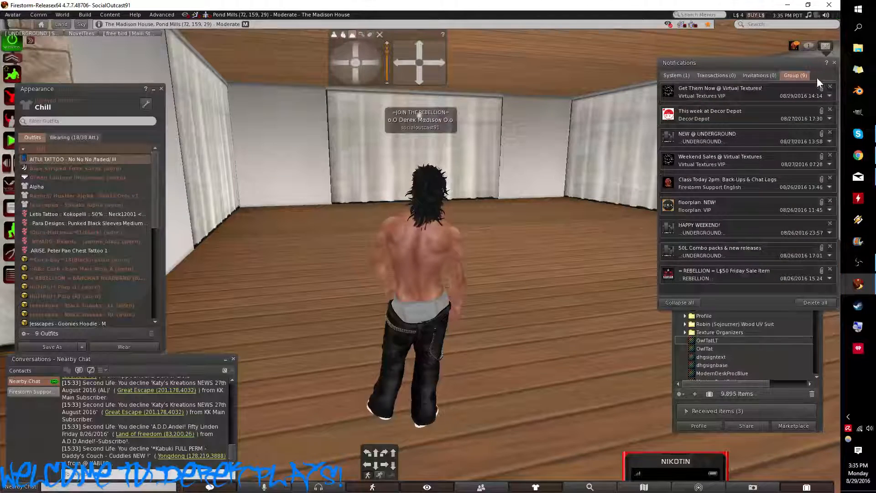
{"action": "left_click", "coordinate": [829, 46]}
{"action": "left_click", "coordinate": [823, 54]}
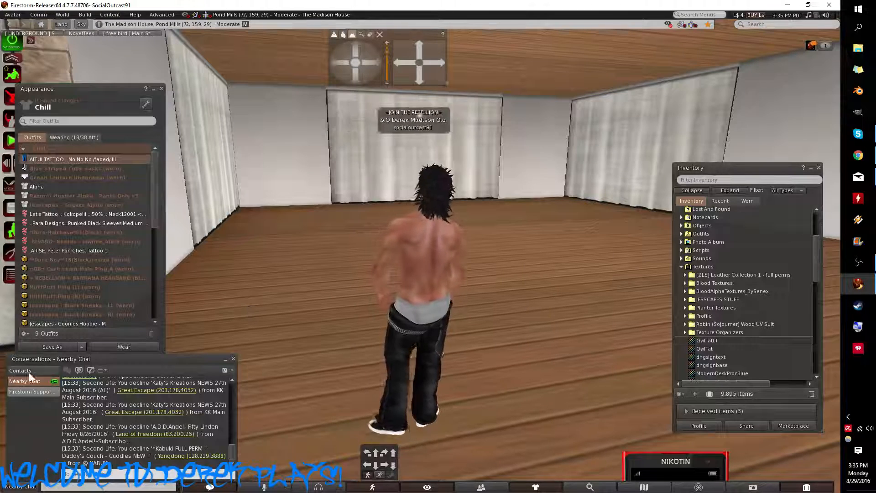
Step: Close the Firestorm Support English group chat and return the Conversations window to Nearby Chat after checking the contacts
{"action": "left_click", "coordinate": [43, 390]}
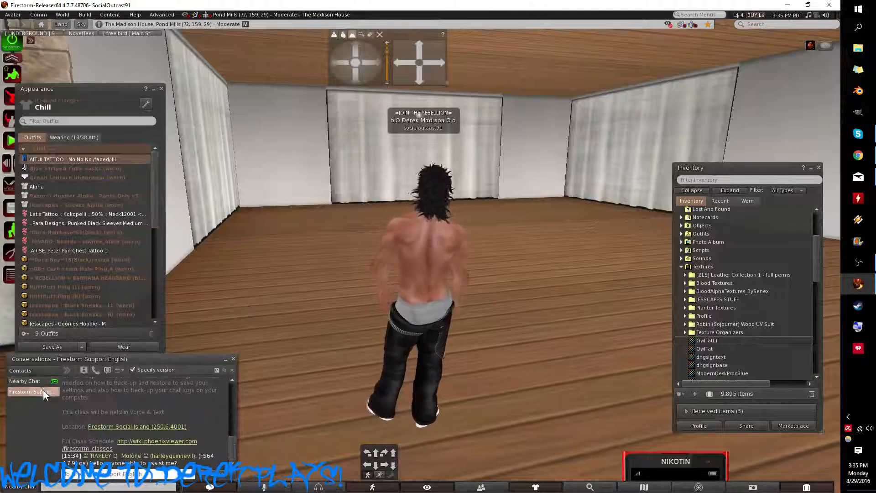
{"action": "left_click", "coordinate": [232, 369]}
{"action": "left_click", "coordinate": [27, 369]}
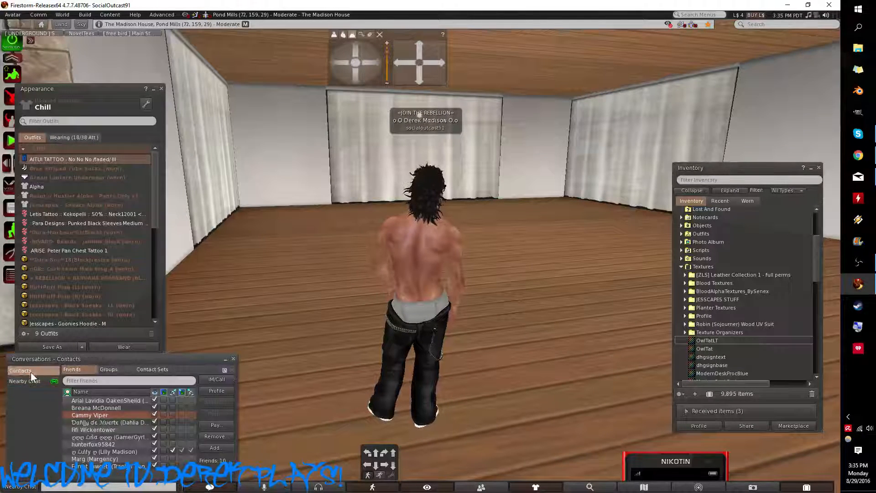
{"action": "left_click", "coordinate": [110, 369]}
{"action": "left_click", "coordinate": [84, 368]}
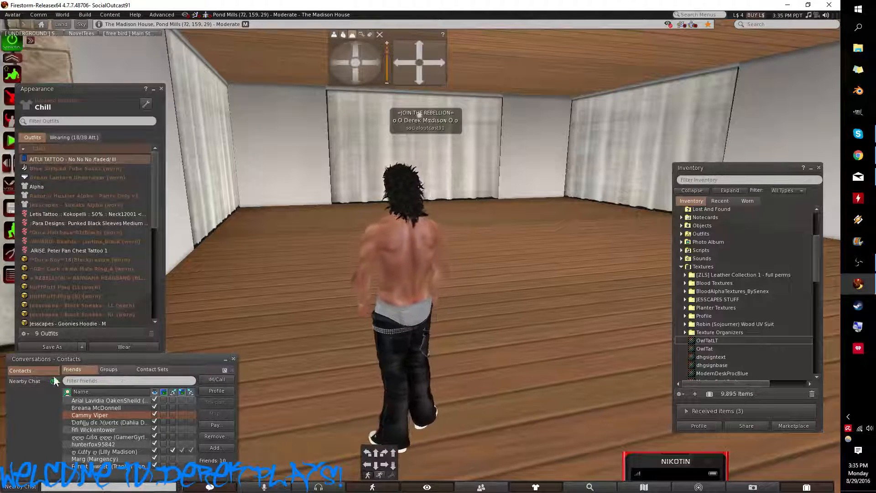
{"action": "left_click", "coordinate": [29, 379]}
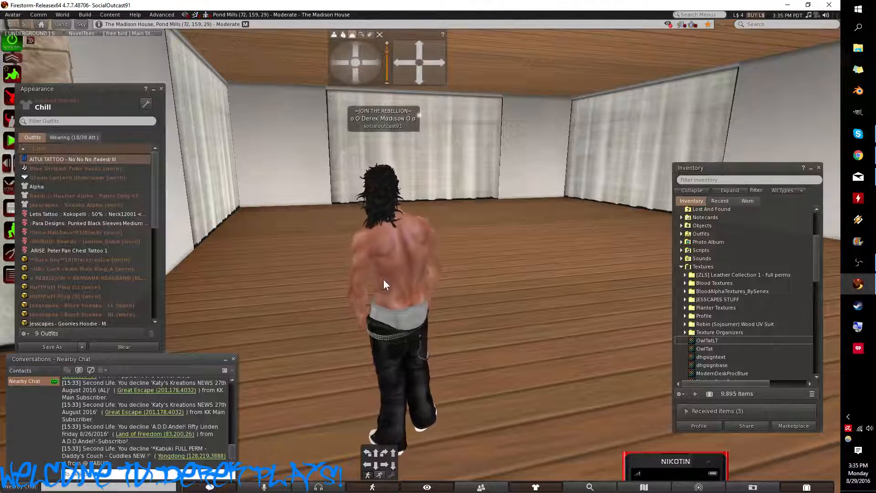
Step: Edit the avatar's current outfit and create a new tattoo clothing item in it
{"action": "right_click", "coordinate": [412, 256]}
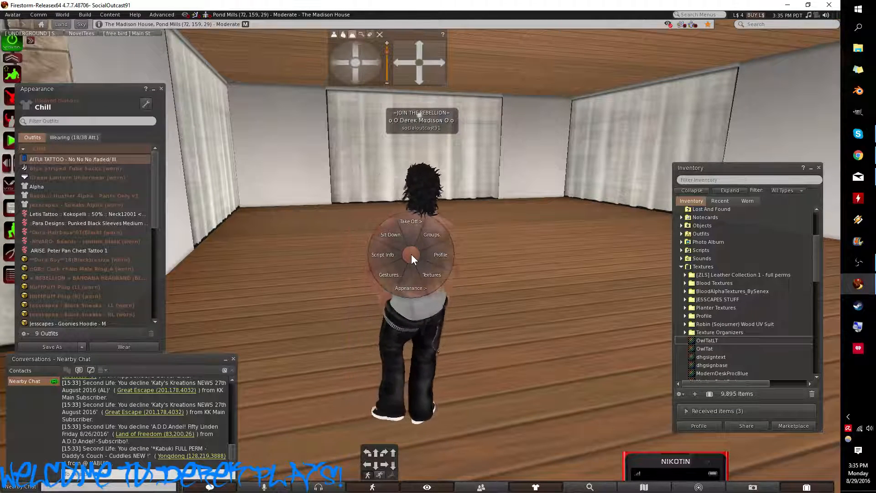
{"action": "left_click", "coordinate": [407, 288]}
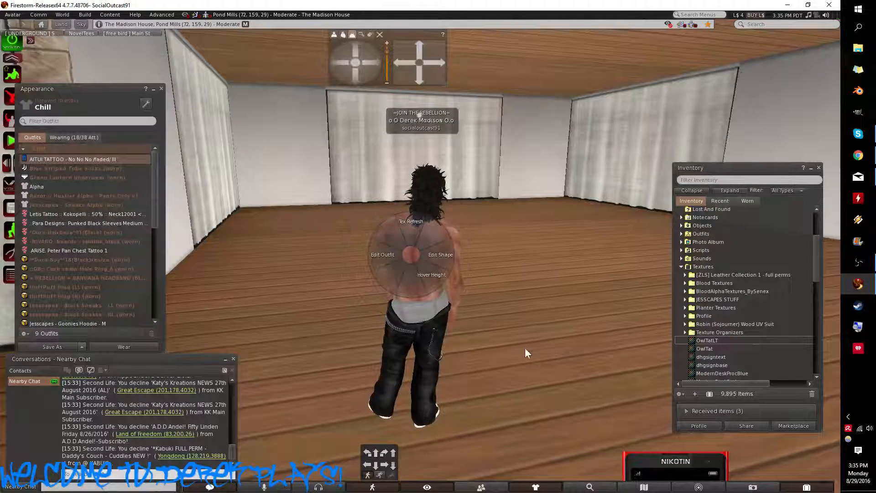
{"action": "left_click", "coordinate": [380, 257]}
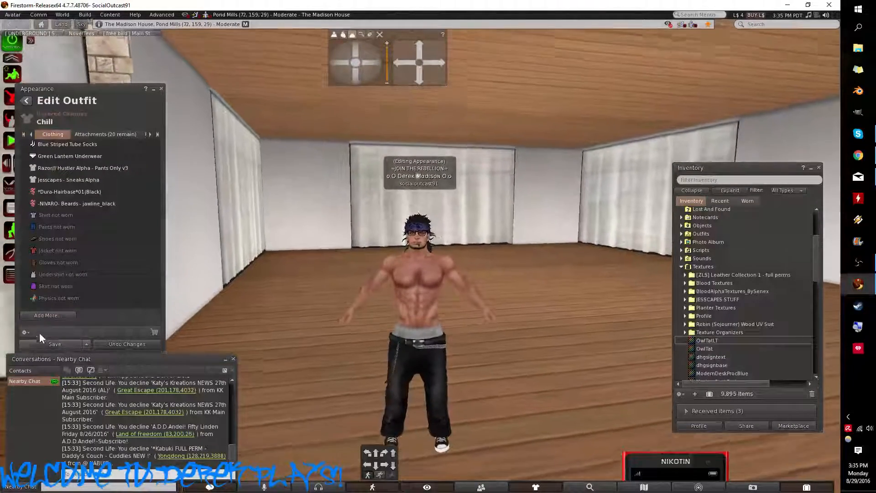
{"action": "left_click", "coordinate": [27, 332]}
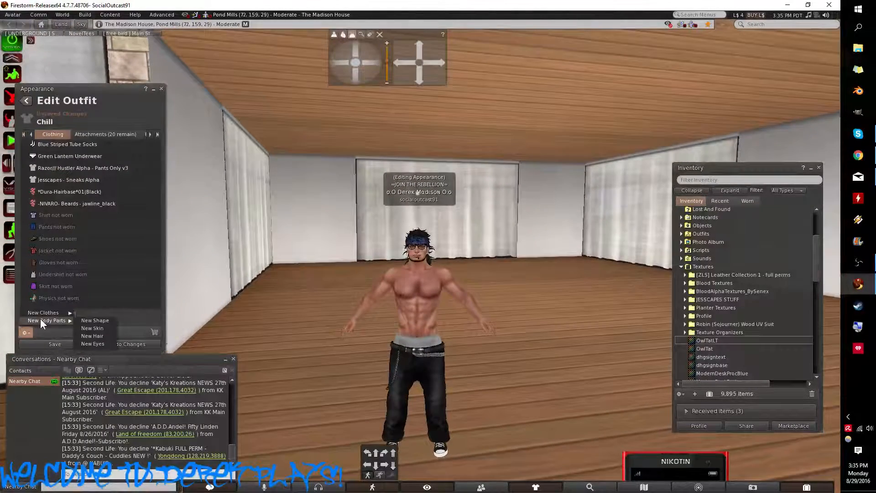
{"action": "mouse_move", "coordinate": [54, 312]}
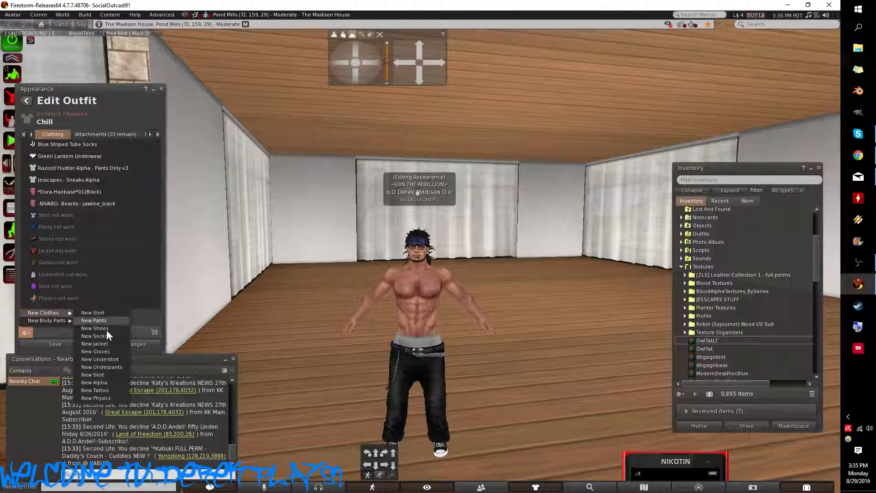
{"action": "left_click", "coordinate": [108, 390]}
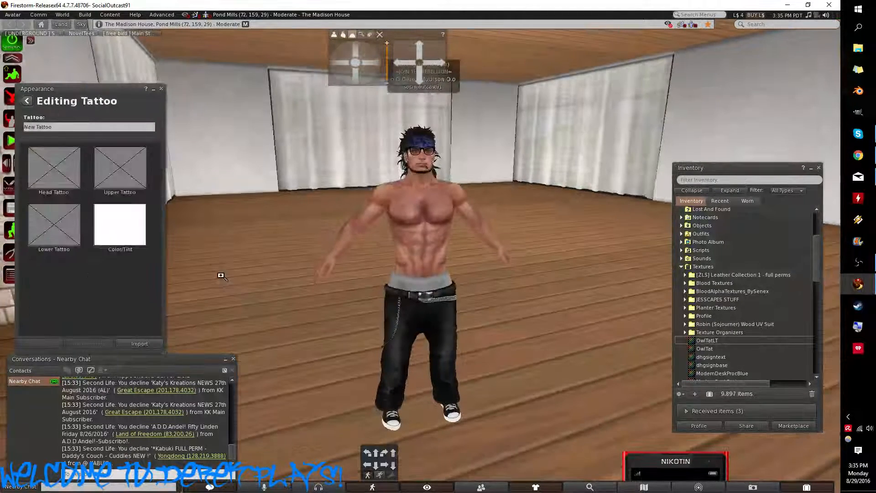
Step: Set the new tattoo's Upper Tattoo texture to OwlTat from the inventory's Textures folder
{"action": "left_click", "coordinate": [126, 166]}
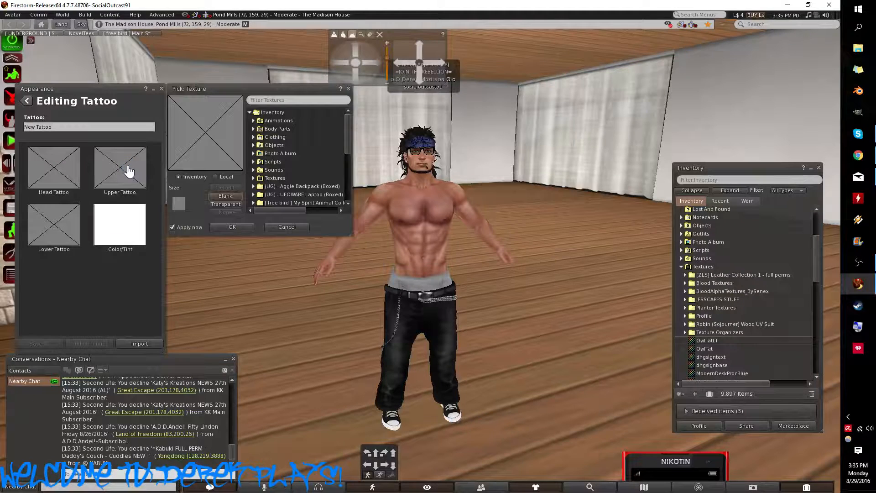
{"action": "left_click", "coordinate": [251, 177]}
{"action": "left_click", "coordinate": [253, 177]}
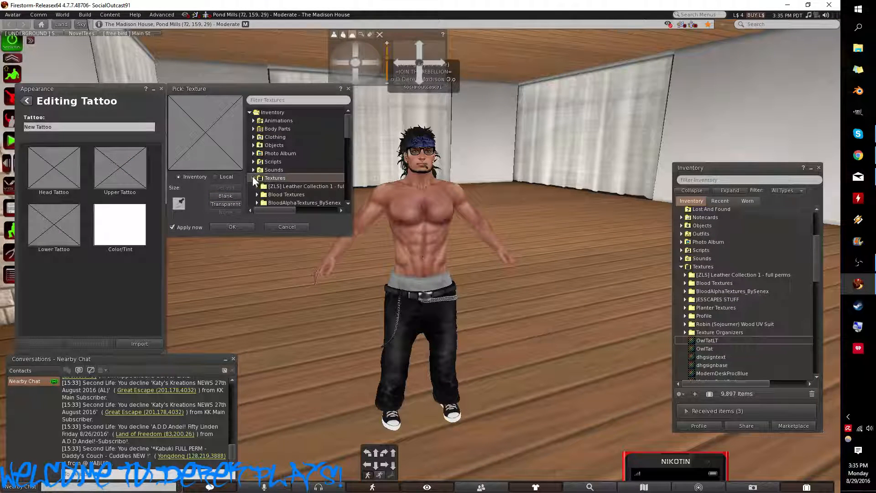
{"action": "scroll", "coordinate": [297, 164], "scroll_direction": "down", "scroll_amount": 2}
{"action": "scroll", "coordinate": [298, 165], "scroll_direction": "down", "scroll_amount": 2}
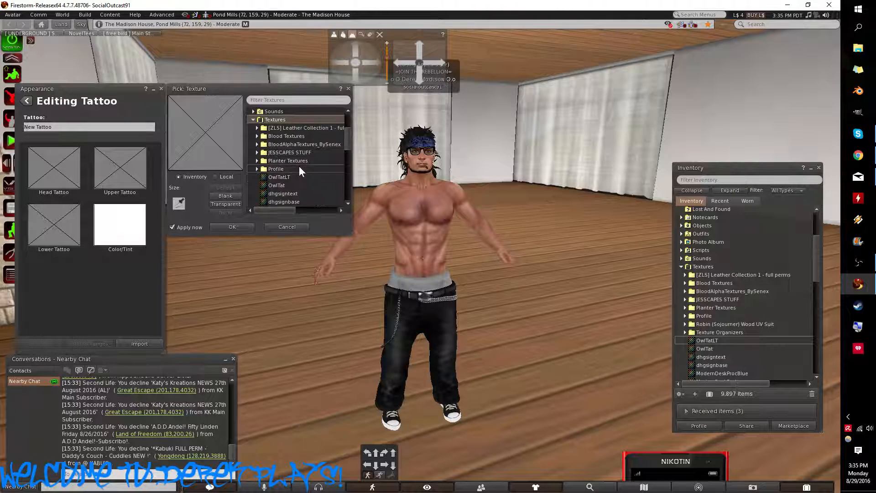
{"action": "left_click", "coordinate": [291, 177]}
{"action": "left_click", "coordinate": [285, 187]}
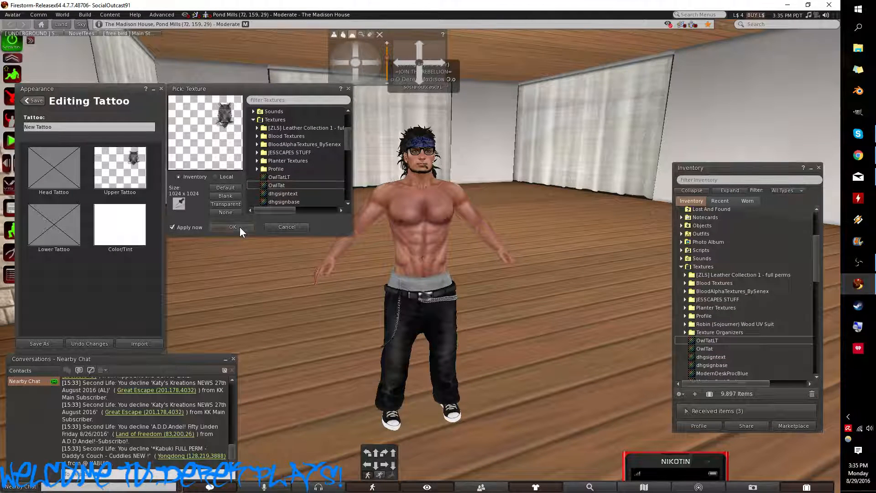
{"action": "left_click", "coordinate": [240, 227]}
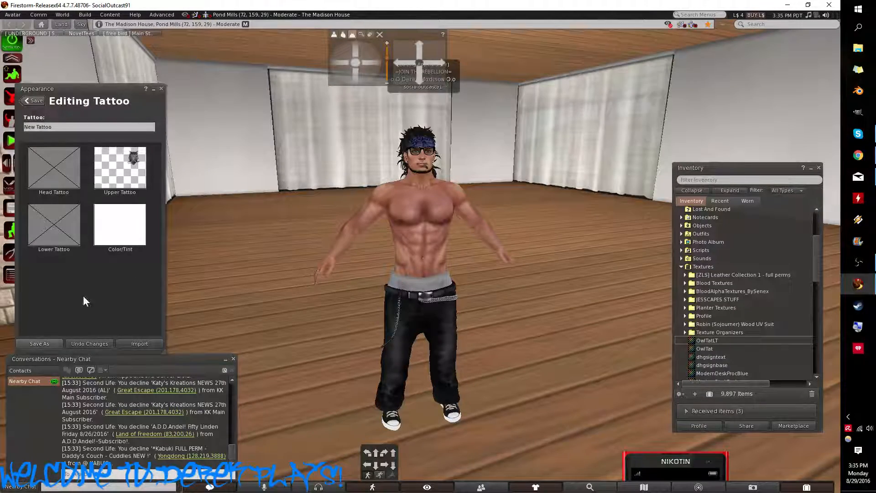
Step: Name the tattoo OwlTatDRK, save it to the outfit and close the Appearance window
{"action": "left_click_drag", "start_coordinate": [342, 64], "coordinate": [376, 64]}
{"action": "scroll", "coordinate": [437, 251], "scroll_direction": "up", "scroll_amount": 3}
{"action": "left_click", "coordinate": [67, 127]}
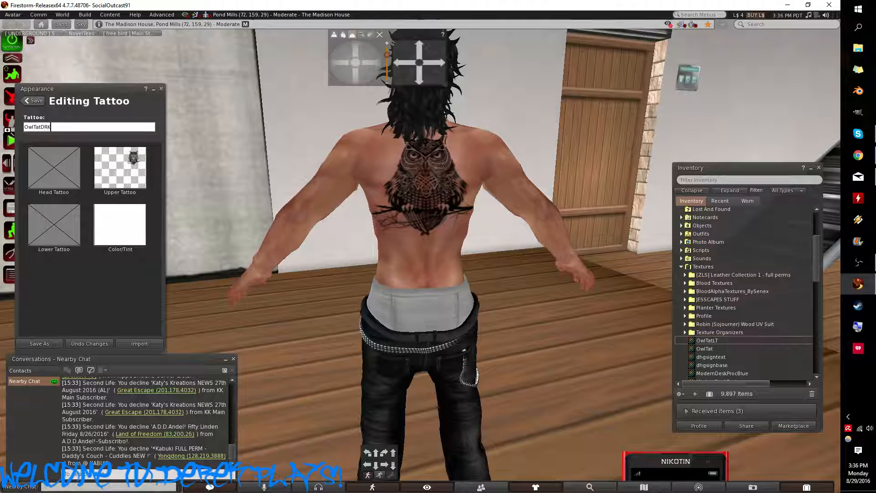
{"action": "left_click", "coordinate": [25, 102]}
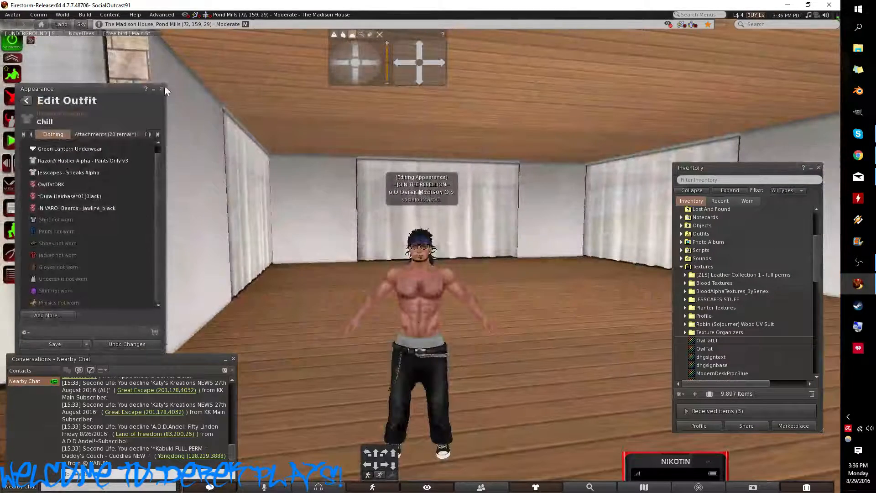
{"action": "left_click", "coordinate": [162, 88]}
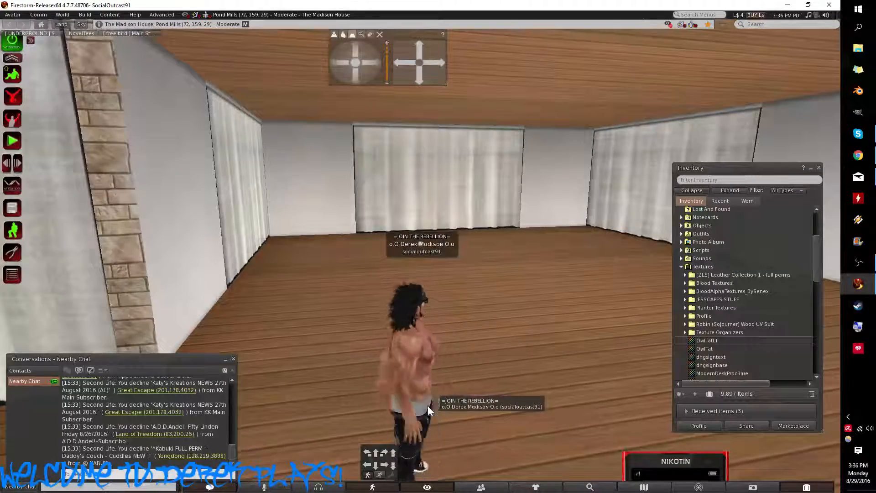
Step: Examine the owl tattoo on the avatar's back up close and from several angles
{"action": "key", "text": "Up"}
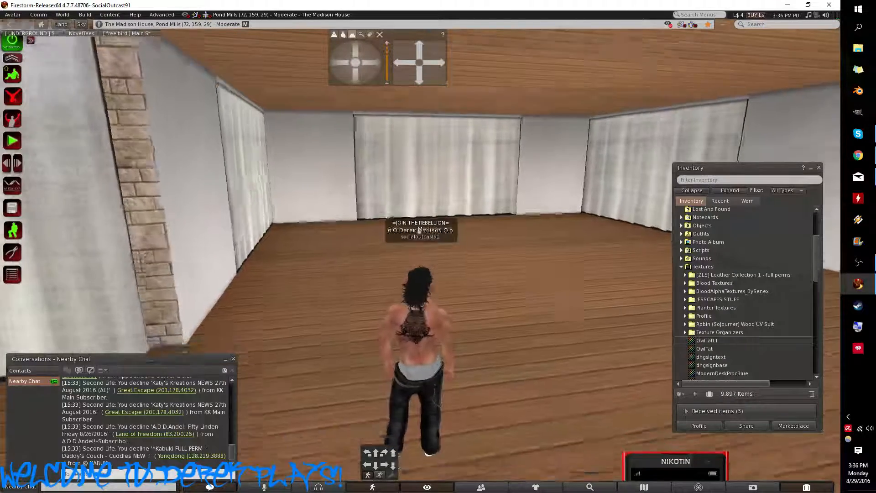
{"action": "scroll", "coordinate": [419, 230], "scroll_direction": "up", "scroll_amount": 5}
{"action": "left_click", "coordinate": [354, 72]}
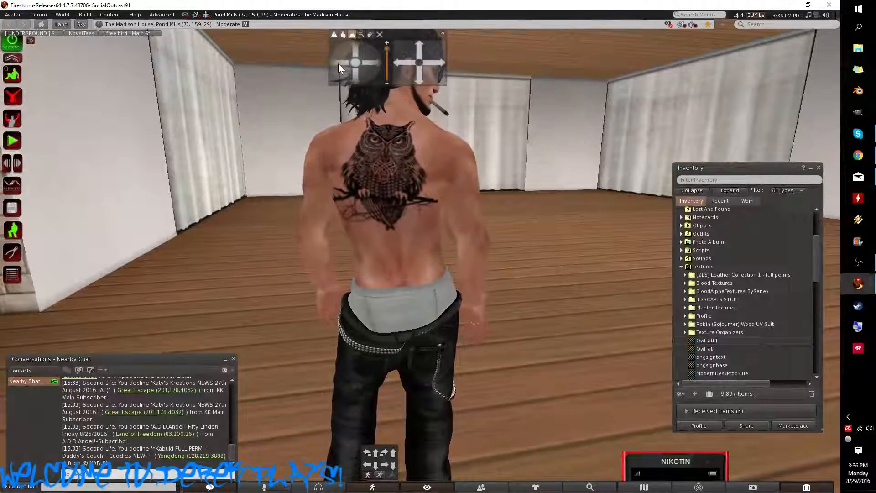
{"action": "left_click", "coordinate": [339, 64]}
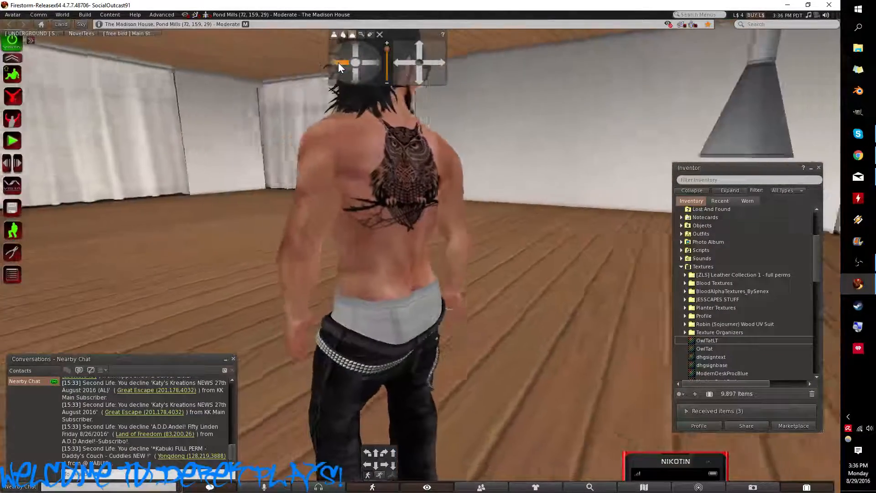
{"action": "left_click", "coordinate": [374, 61]}
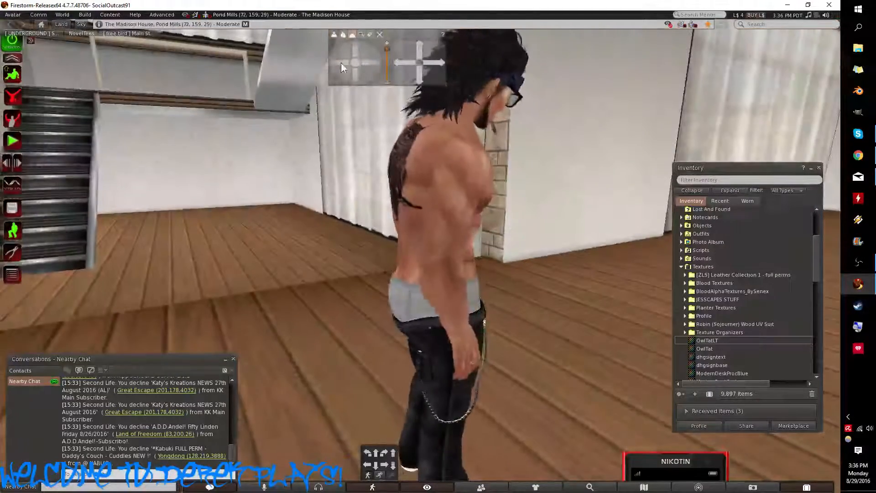
{"action": "left_click", "coordinate": [340, 63]}
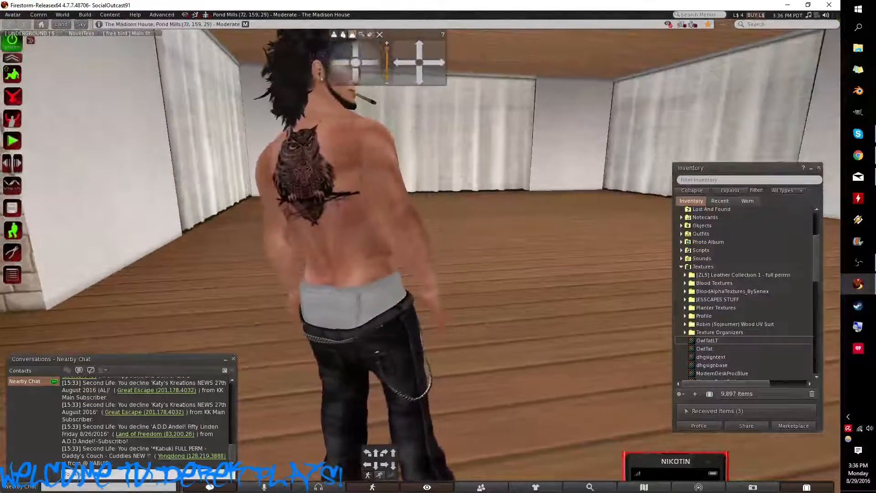
{"action": "left_click_drag", "start_coordinate": [304, 169], "coordinate": [321, 135]}
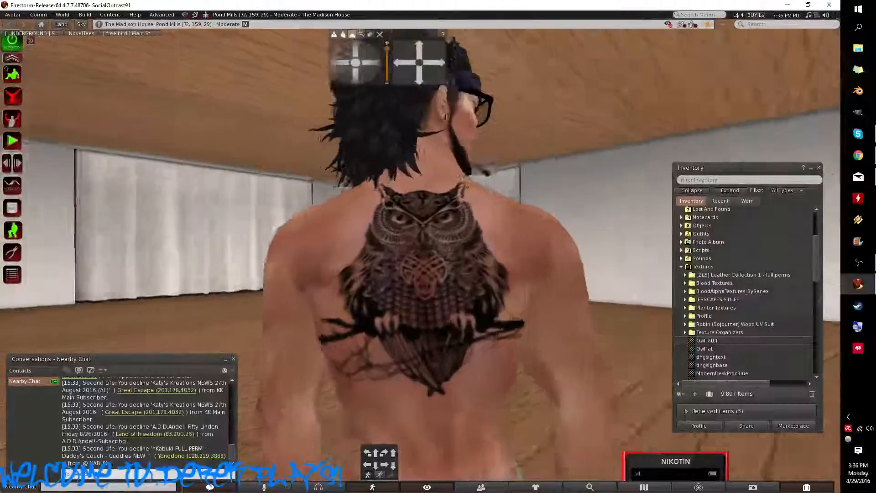
{"action": "key", "text": "Escape"}
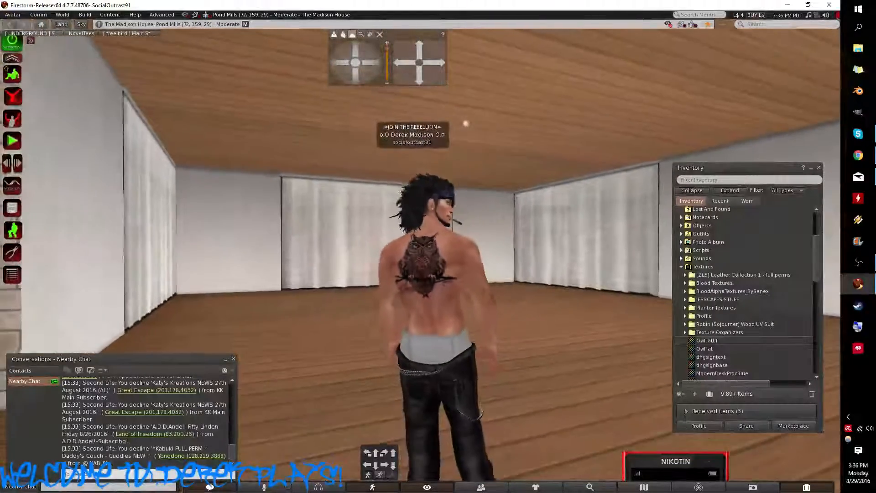
{"action": "left_click_drag", "start_coordinate": [390, 256], "coordinate": [349, 198]}
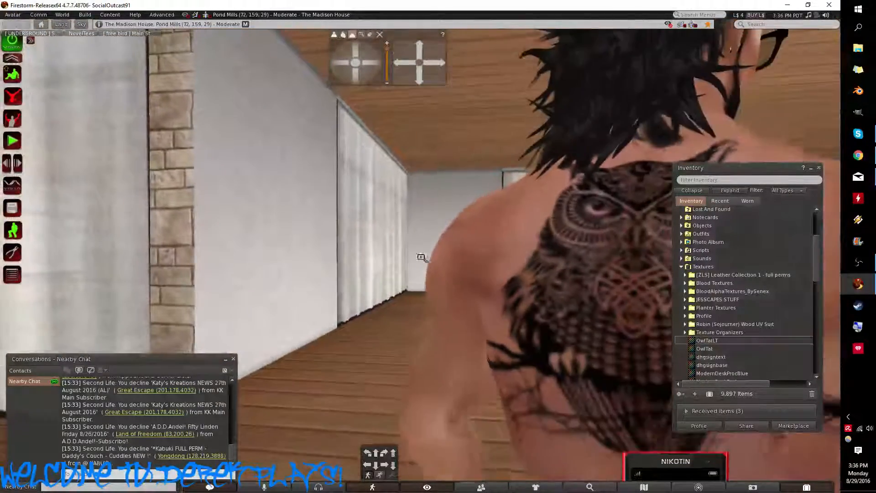
{"action": "left_click_drag", "start_coordinate": [618, 256], "coordinate": [614, 214]}
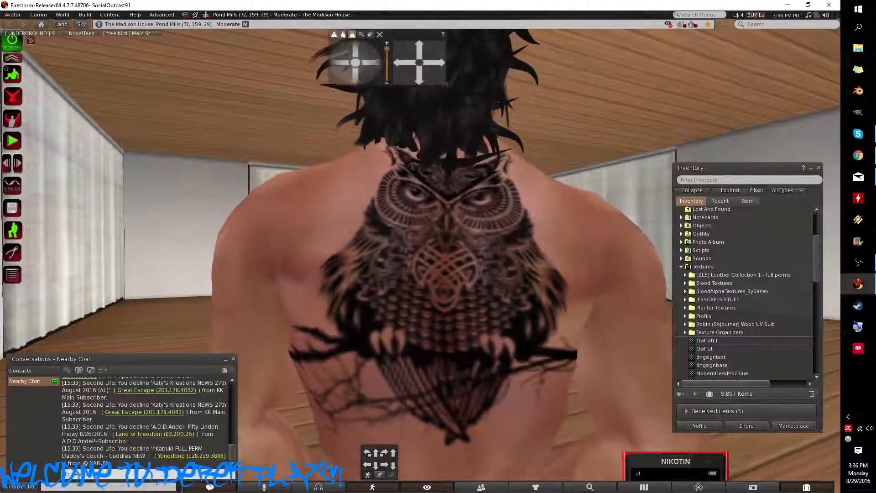
{"action": "key", "text": "Escape"}
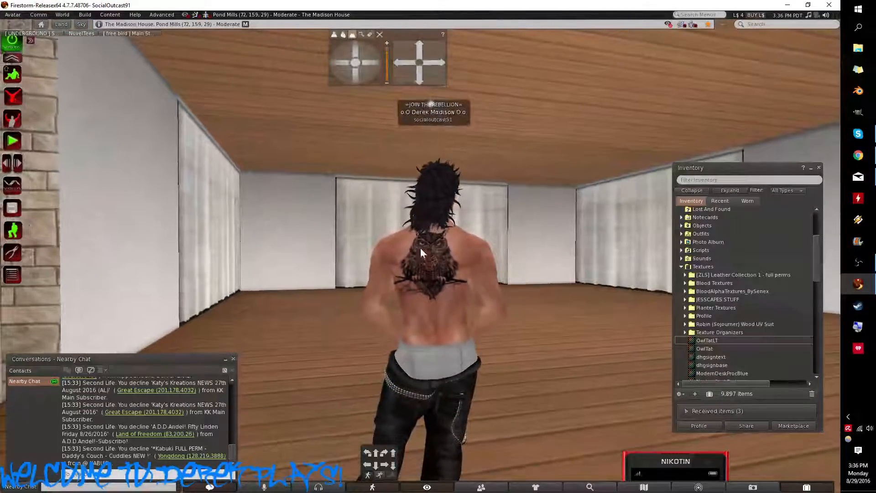
{"action": "left_click", "coordinate": [354, 51]}
{"action": "scroll", "coordinate": [385, 258], "scroll_direction": "down", "scroll_amount": 2}
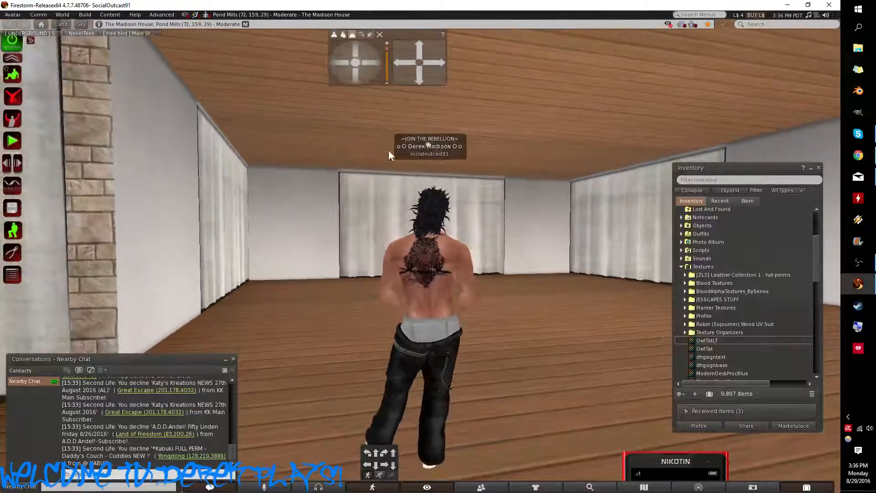
{"action": "left_click_drag", "start_coordinate": [352, 63], "coordinate": [343, 60]}
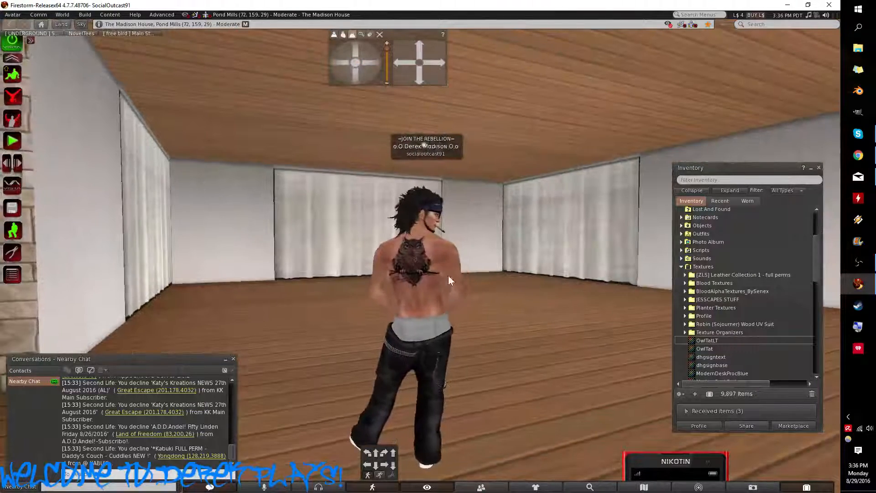
Step: Take off the OwlTatDRK tattoo from the items the avatar is wearing
{"action": "left_click", "coordinate": [535, 486]}
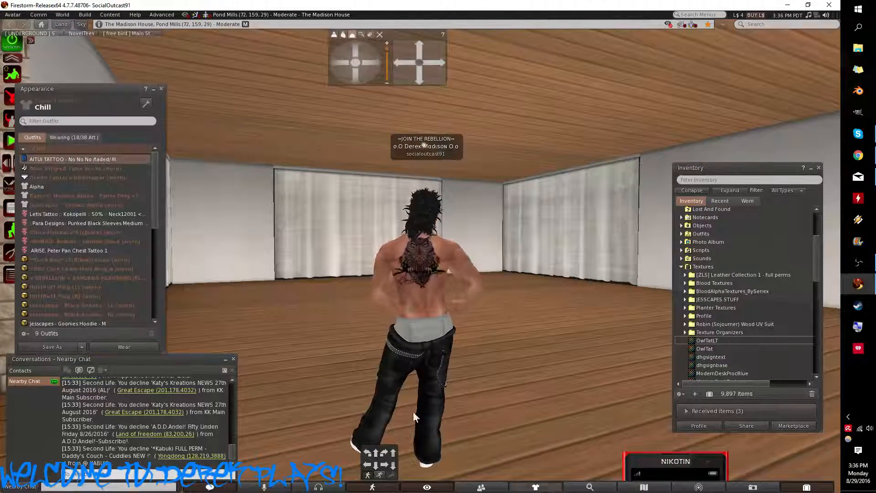
{"action": "left_click", "coordinate": [63, 138]}
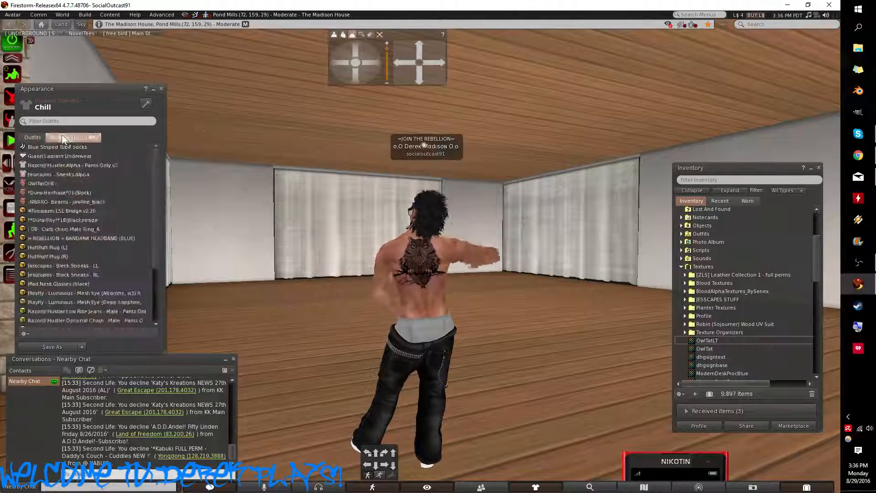
{"action": "right_click", "coordinate": [103, 183]}
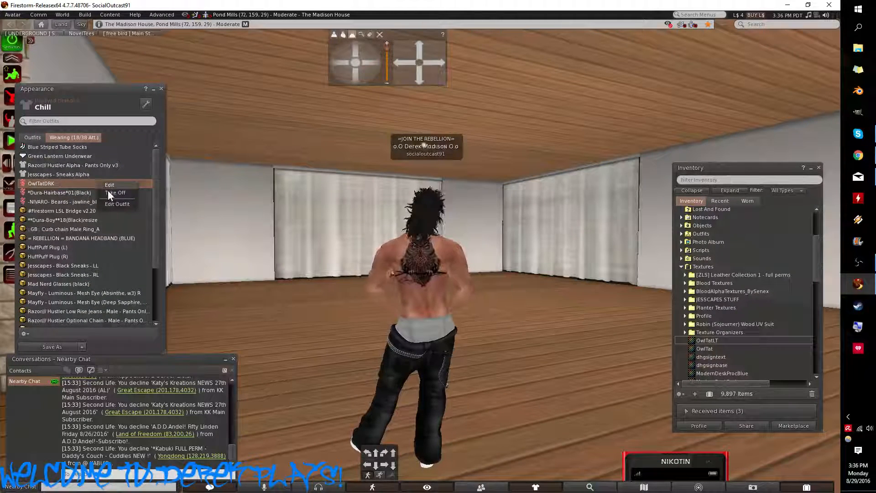
{"action": "left_click", "coordinate": [108, 191]}
Step: Create another new tattoo clothing item and open it for editing
{"action": "left_click", "coordinate": [29, 332]}
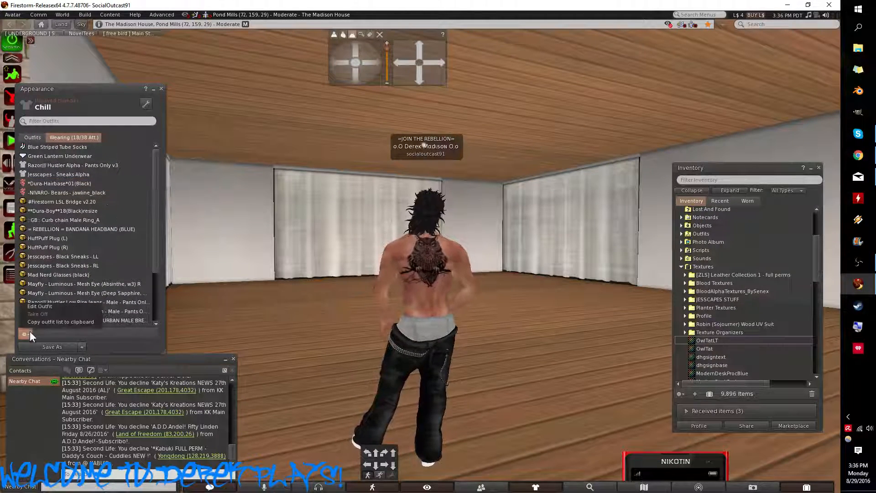
{"action": "left_click", "coordinate": [107, 340]}
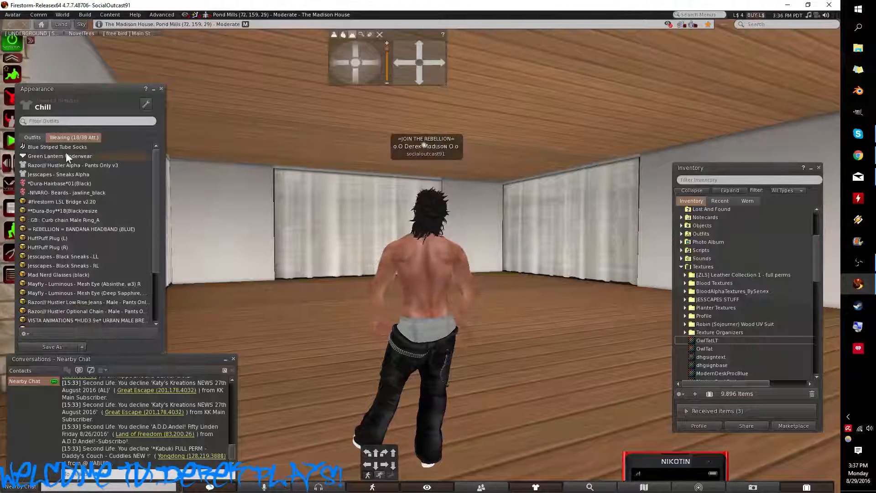
{"action": "left_click", "coordinate": [33, 135]}
{"action": "left_click", "coordinate": [29, 332]}
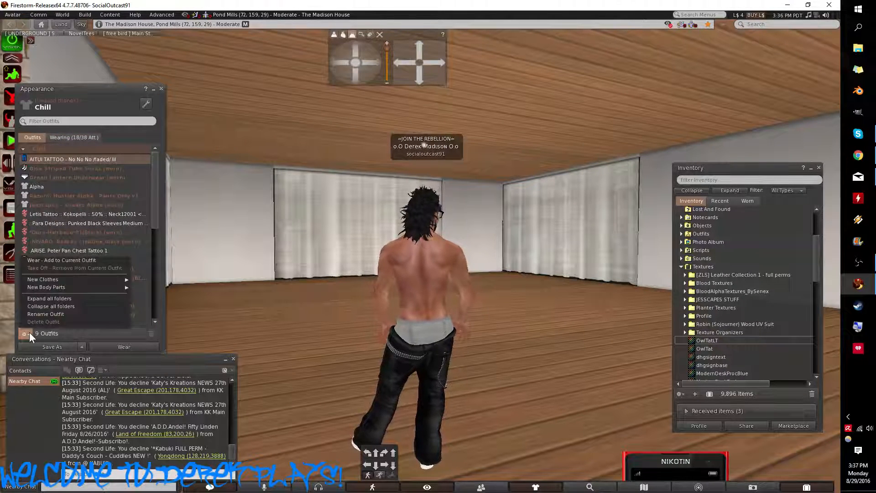
{"action": "mouse_move", "coordinate": [75, 284]}
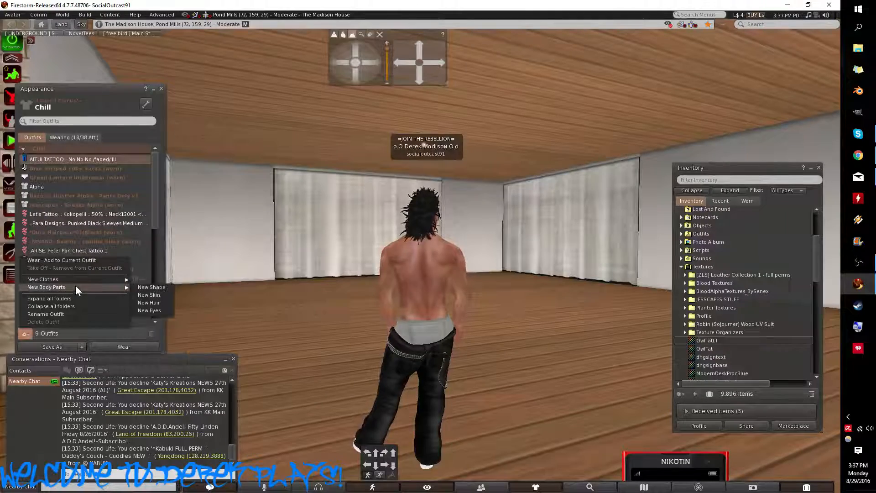
{"action": "left_click", "coordinate": [165, 362]}
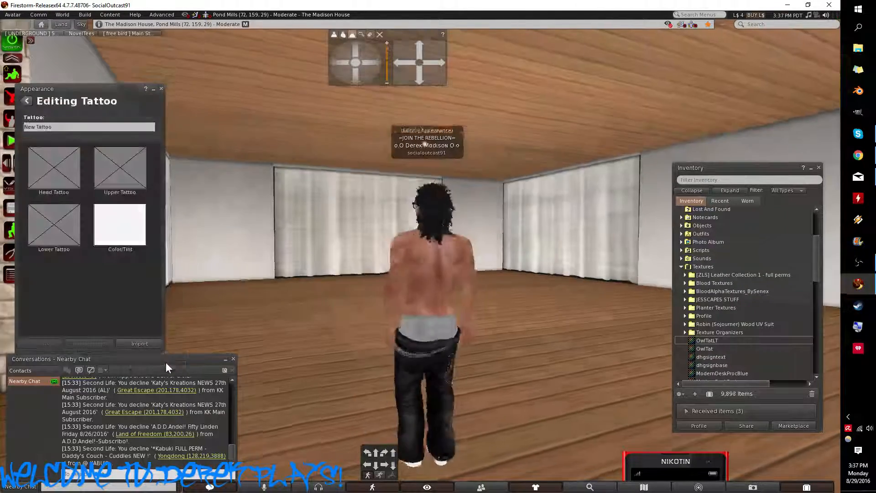
Step: Set the new tattoo's Upper Tattoo texture to OwlTatLT from the inventory's Textures folder
{"action": "left_click", "coordinate": [103, 171]}
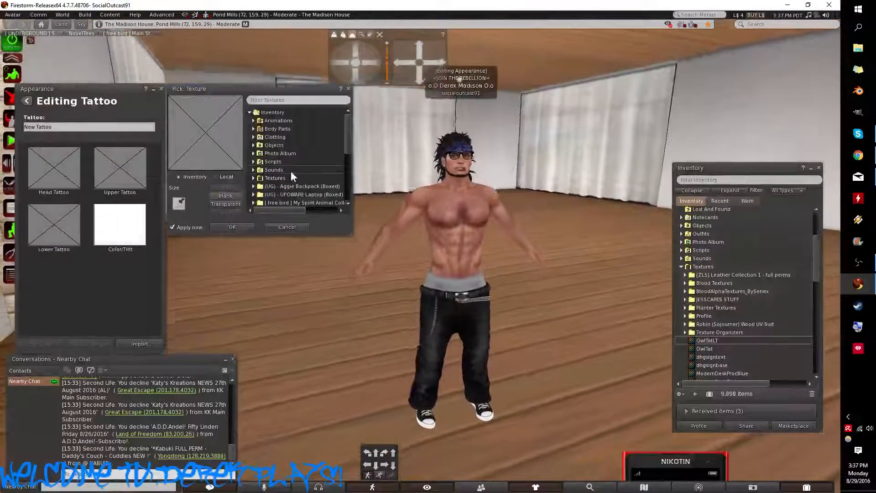
{"action": "scroll", "coordinate": [259, 179], "scroll_direction": "down", "scroll_amount": 5}
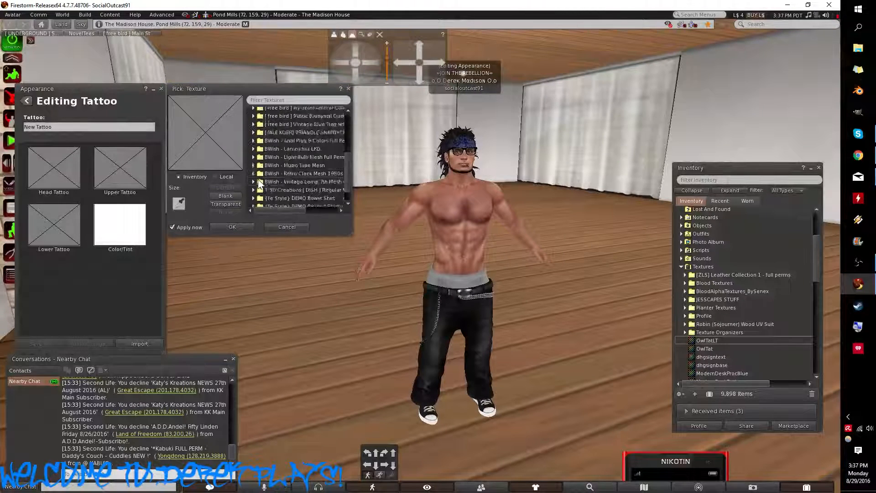
{"action": "double_click", "coordinate": [261, 135]}
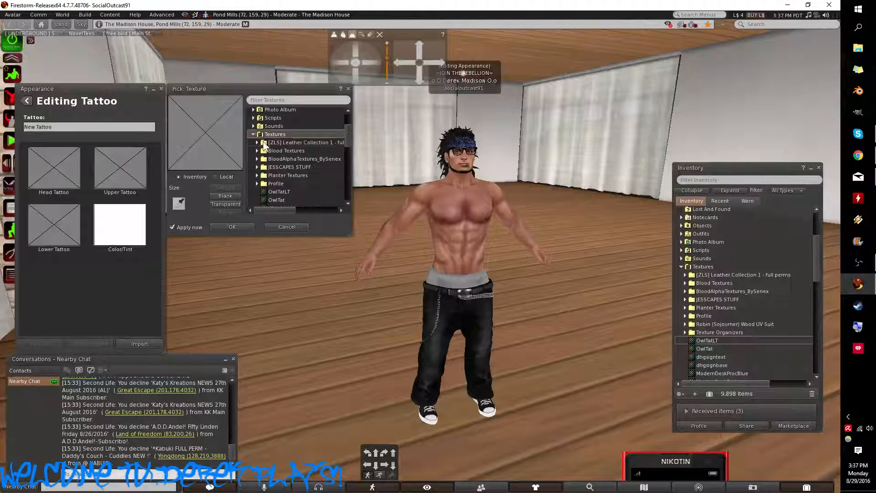
{"action": "left_click", "coordinate": [275, 200]}
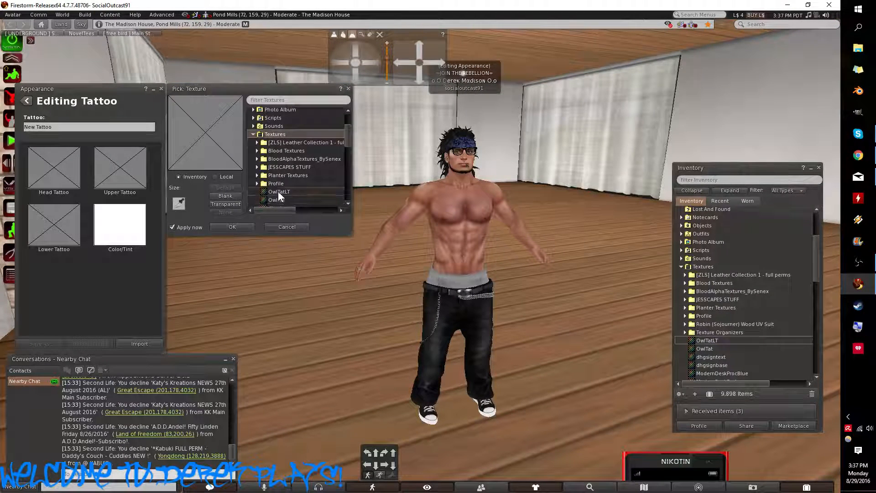
{"action": "left_click", "coordinate": [231, 226]}
Step: Name the tattoo OwlTatLT, save it and close the Appearance window
{"action": "left_click", "coordinate": [70, 128]}
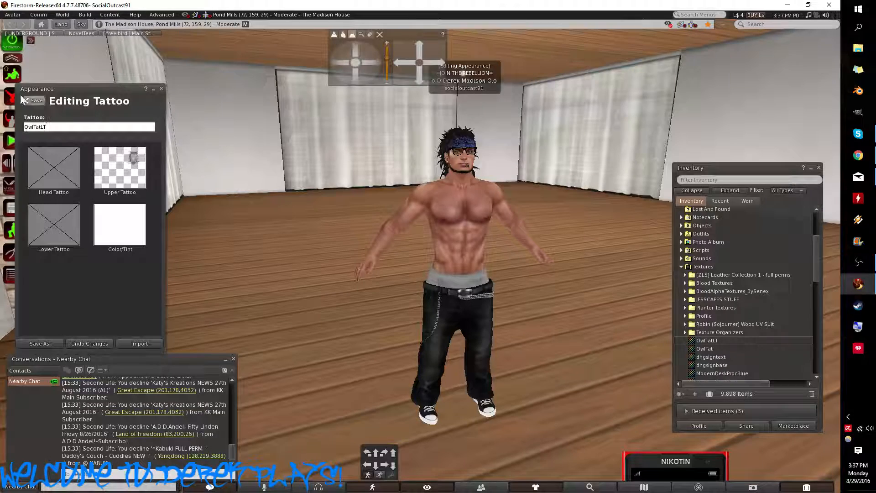
{"action": "left_click", "coordinate": [32, 103]}
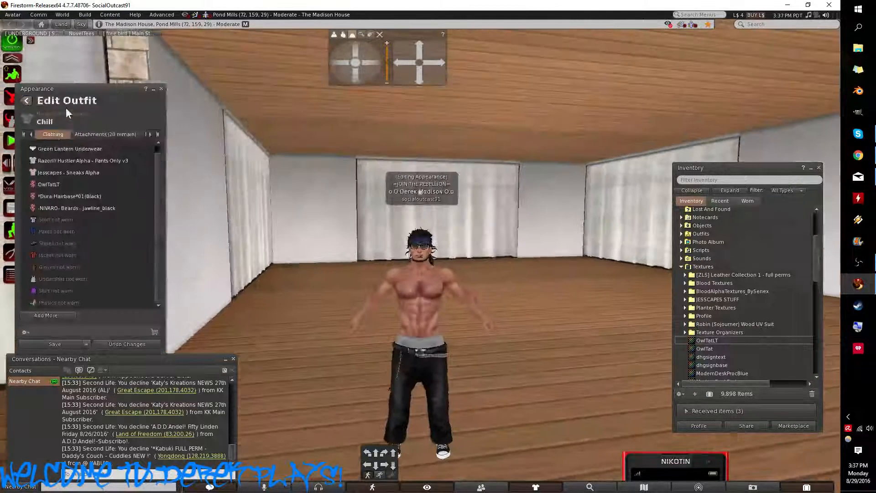
{"action": "left_click", "coordinate": [161, 88]}
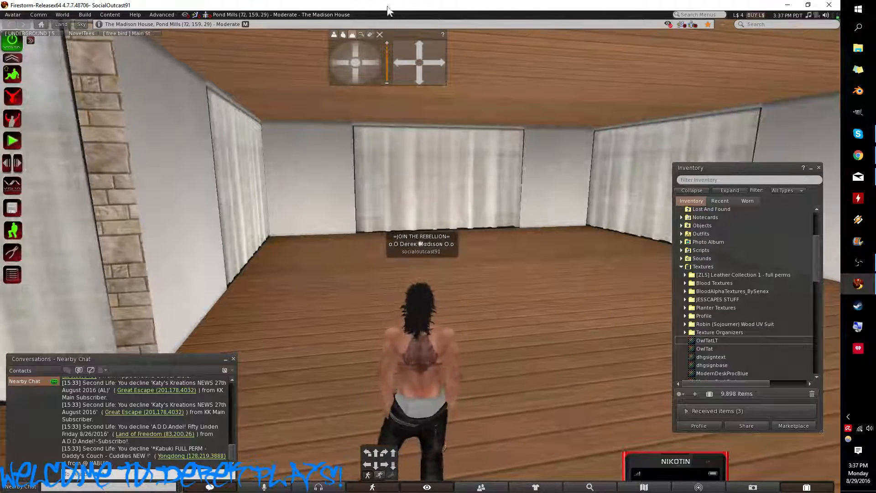
Step: Inspect the lighter owl tattoo on the avatar's back up close
{"action": "left_click", "coordinate": [354, 77]}
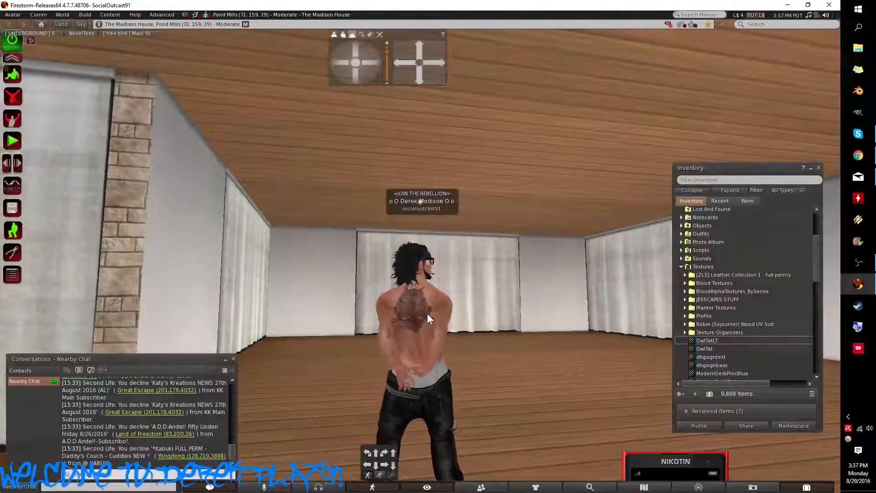
{"action": "left_click_drag", "start_coordinate": [427, 314], "coordinate": [428, 224]}
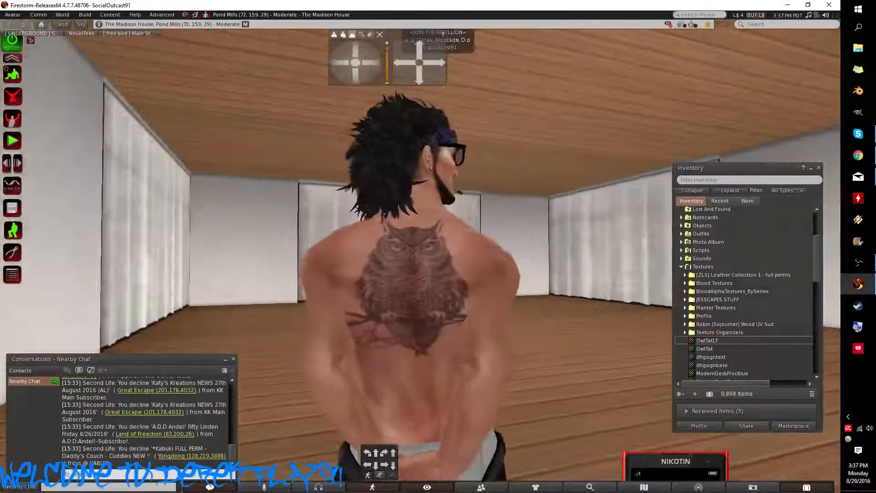
{"action": "key", "text": "Escape"}
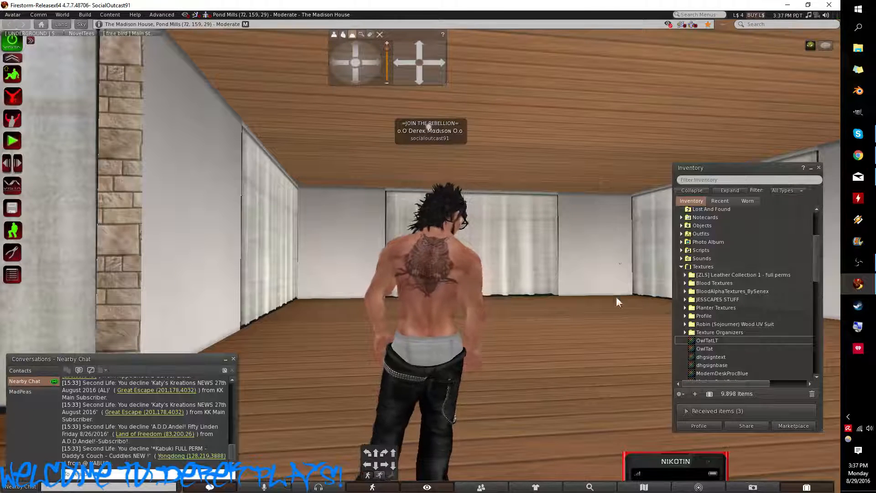
Step: Take off the OwlTatLT tattoo from the items the avatar is wearing
{"action": "left_click", "coordinate": [536, 486]}
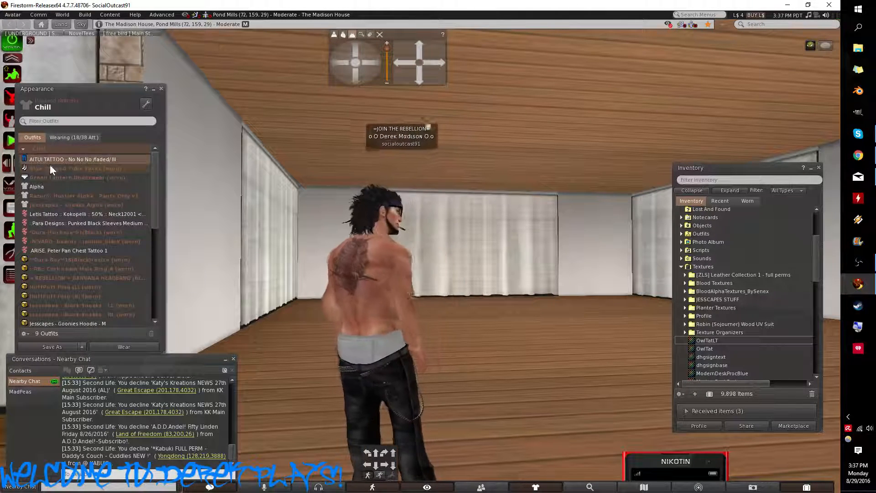
{"action": "left_click", "coordinate": [74, 137]}
{"action": "right_click", "coordinate": [74, 183]}
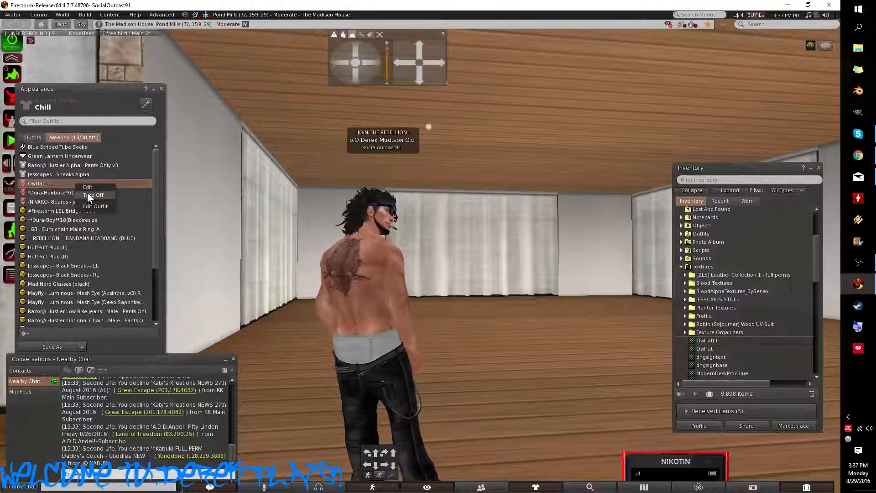
{"action": "left_click", "coordinate": [88, 192]}
Step: Wear AITUI TATTOO - No No No /faded/ III from the Chill outfit and inspect it on the avatar's lower abdomen
{"action": "left_click", "coordinate": [40, 135]}
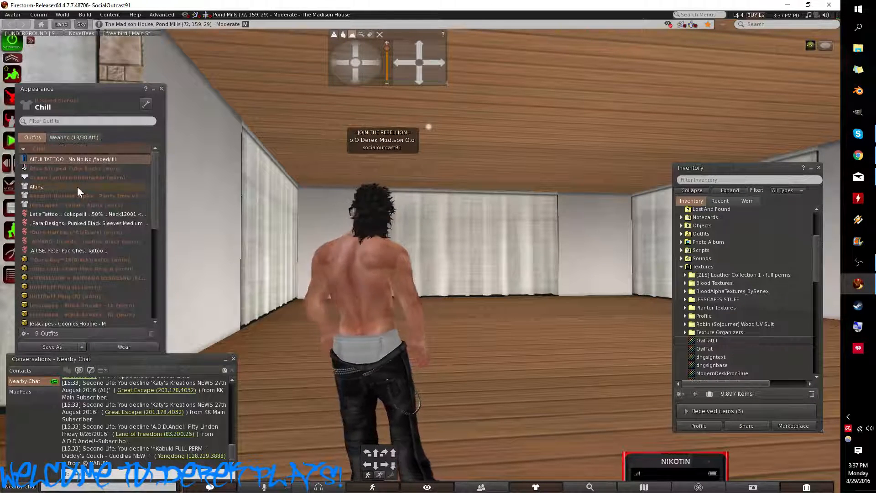
{"action": "right_click", "coordinate": [89, 162]}
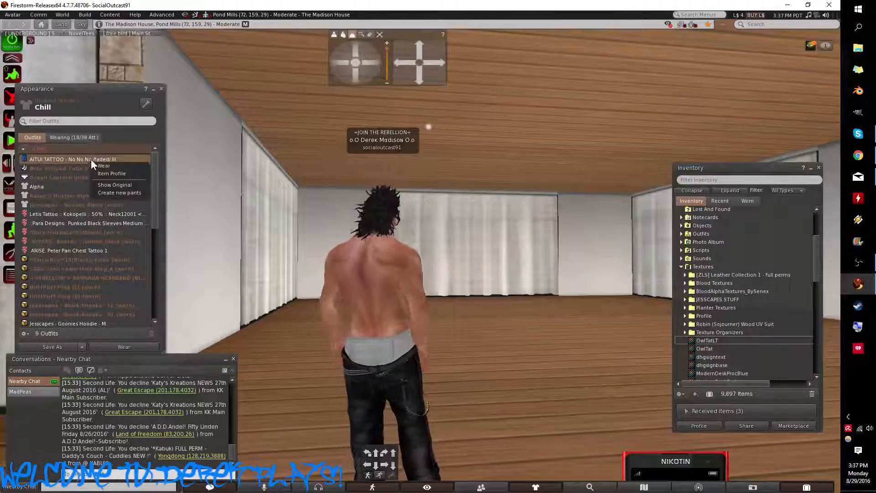
{"action": "left_click", "coordinate": [98, 166]}
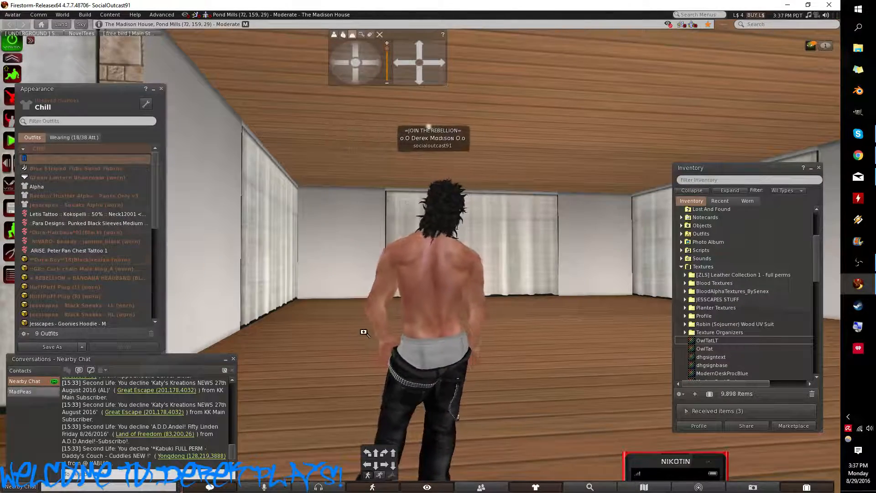
{"action": "left_click_drag", "start_coordinate": [432, 297], "coordinate": [174, 244]}
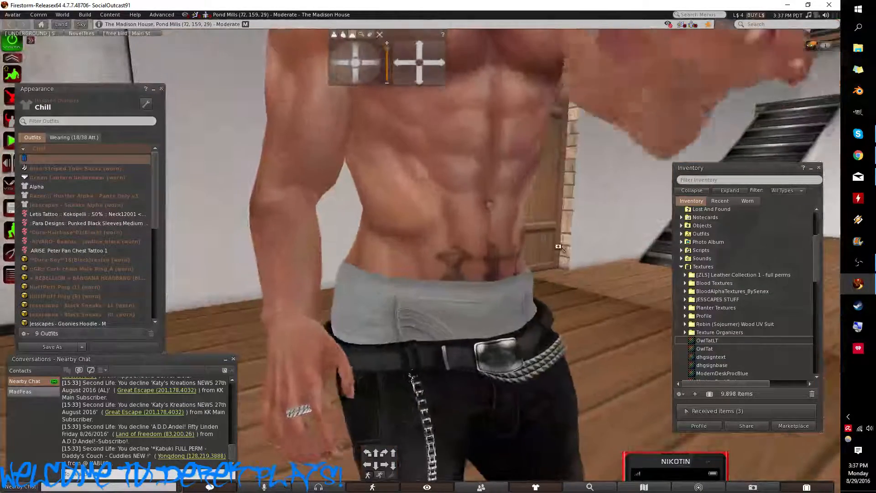
{"action": "left_click_drag", "start_coordinate": [483, 260], "coordinate": [414, 275]}
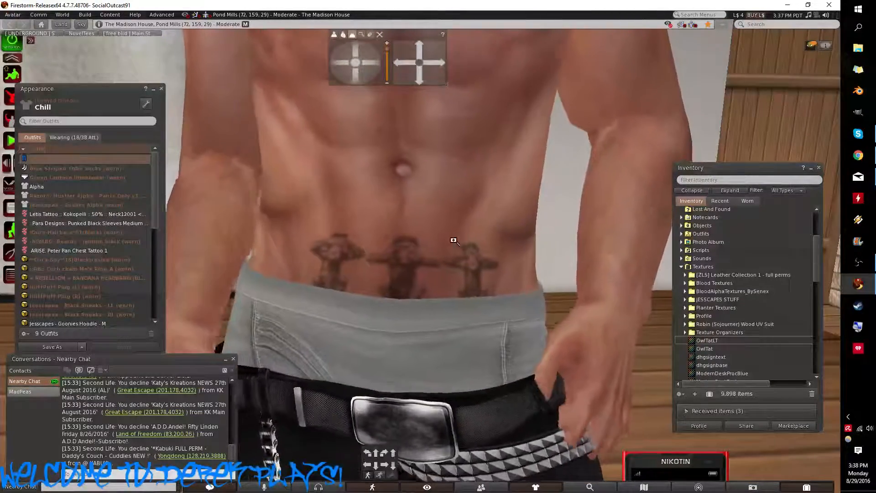
{"action": "left_click_drag", "start_coordinate": [458, 249], "coordinate": [420, 259]}
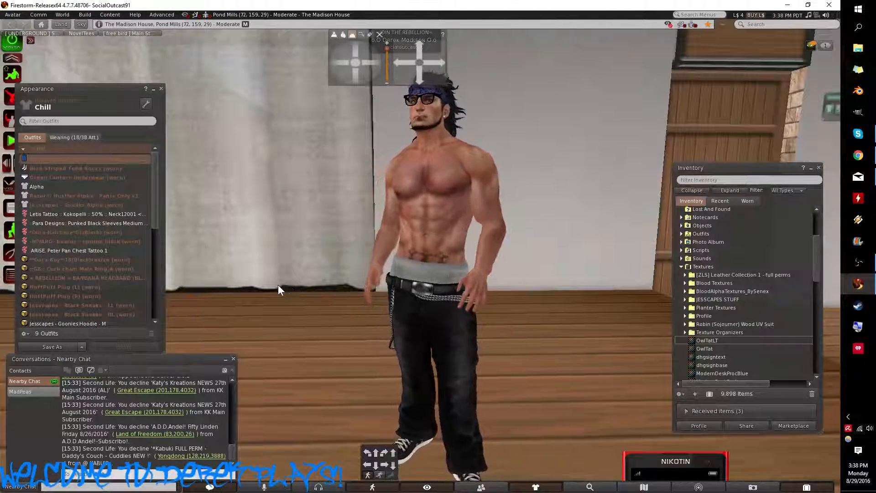
Step: Add the Letis Tattoo Kokopelli 50% neck tattoo and the Para Designs Punked Black Sleeves Medium tattoo, and view them on the avatar
{"action": "right_click", "coordinate": [85, 216]}
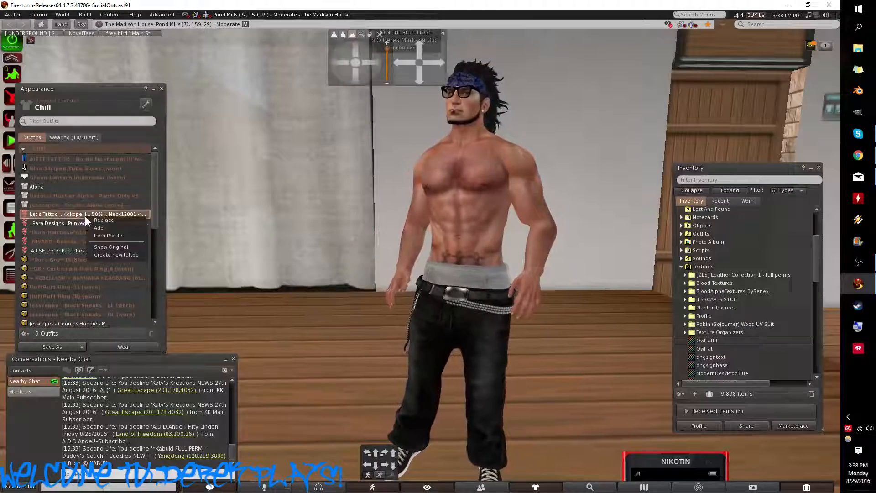
{"action": "left_click", "coordinate": [94, 229]}
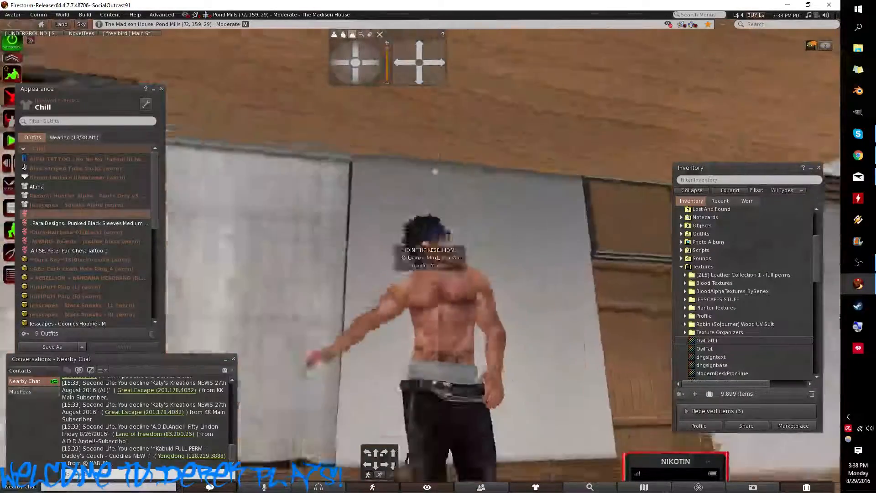
{"action": "right_click", "coordinate": [68, 225]}
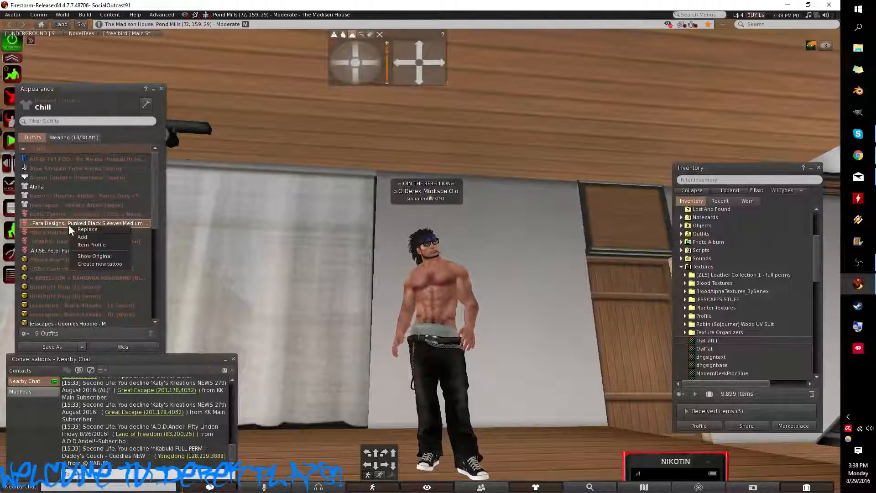
{"action": "left_click", "coordinate": [85, 236]}
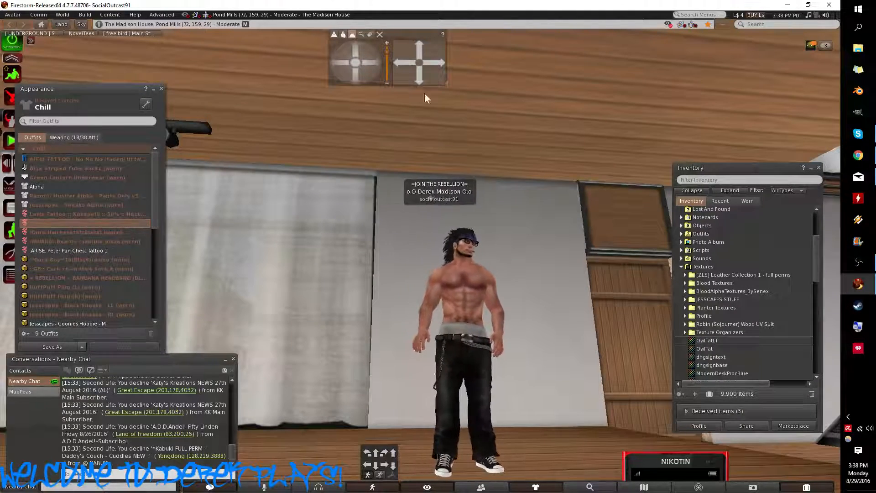
{"action": "left_click", "coordinate": [355, 48]}
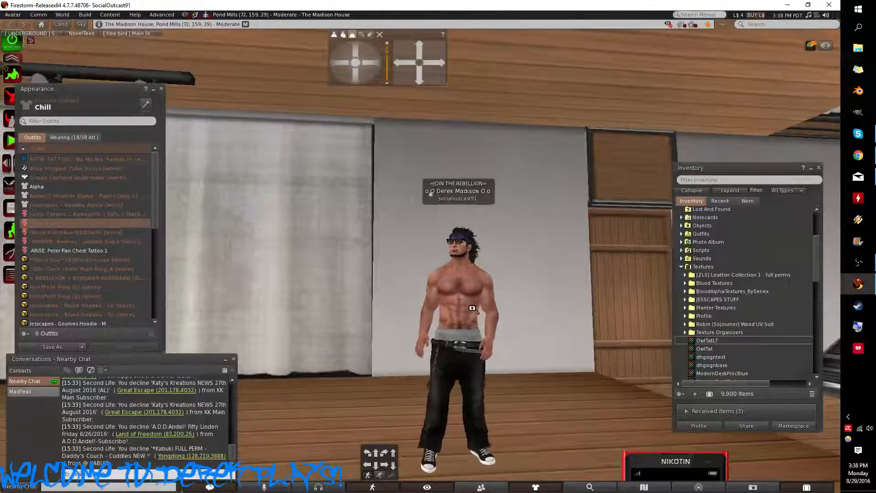
{"action": "left_click_drag", "start_coordinate": [469, 308], "coordinate": [418, 250]}
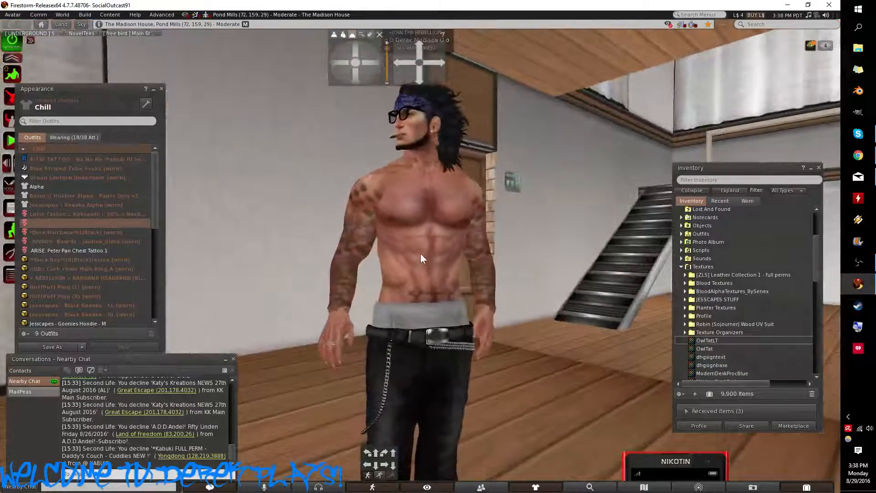
{"action": "left_click_drag", "start_coordinate": [322, 350], "coordinate": [351, 262]}
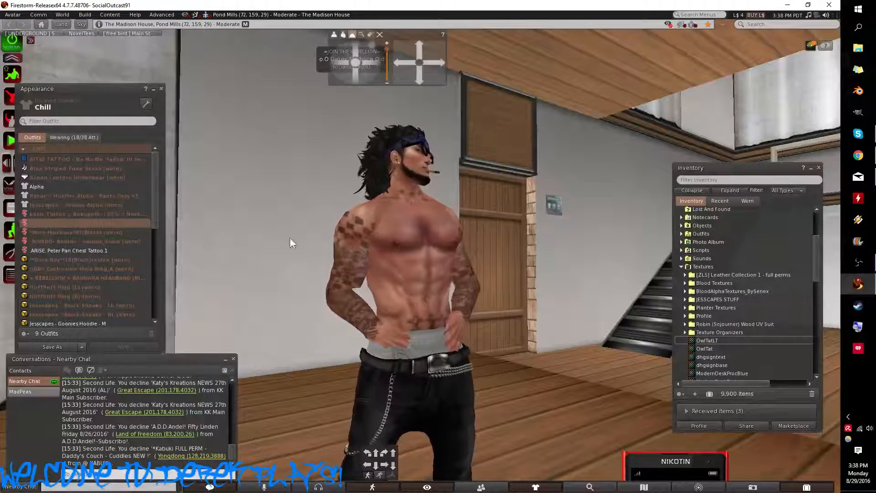
Step: Add ARISE. Peter Pan Chest Tattoo 1 to the worn tattoos and examine it on the avatar's chest
{"action": "right_click", "coordinate": [64, 250]}
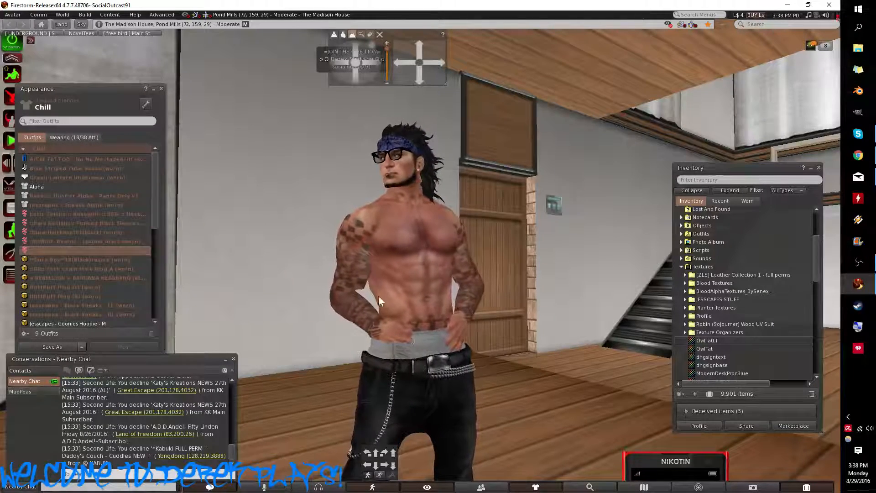
{"action": "left_click_drag", "start_coordinate": [420, 209], "coordinate": [367, 187]}
{"action": "left_click_drag", "start_coordinate": [413, 246], "coordinate": [411, 232]}
{"action": "left_click", "coordinate": [358, 47]}
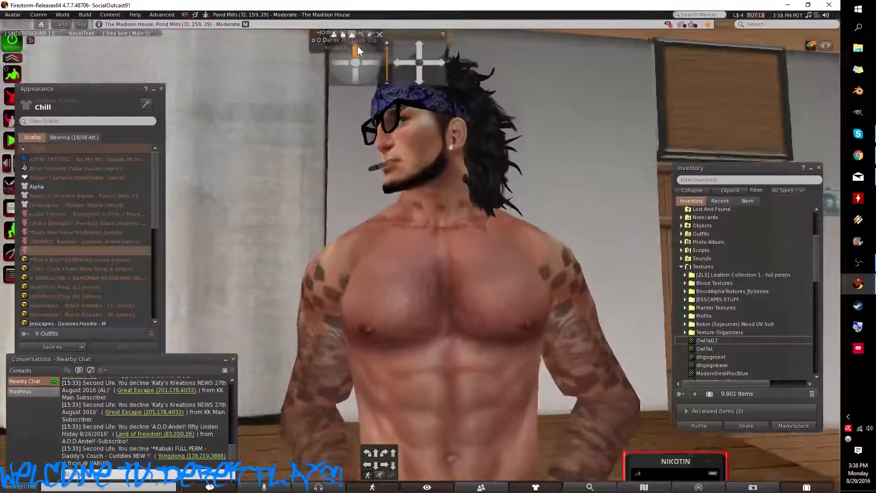
{"action": "left_click_drag", "start_coordinate": [357, 46], "coordinate": [606, 301]}
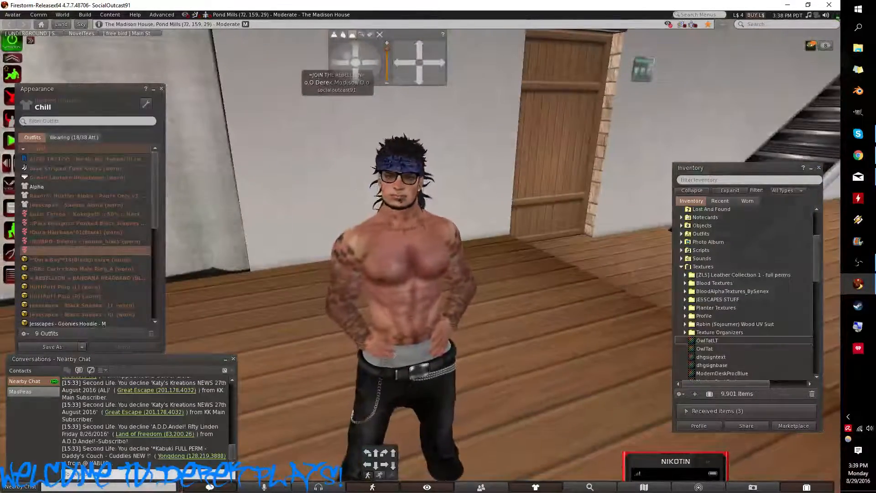
{"action": "scroll", "coordinate": [438, 246], "scroll_direction": "up", "scroll_amount": 5}
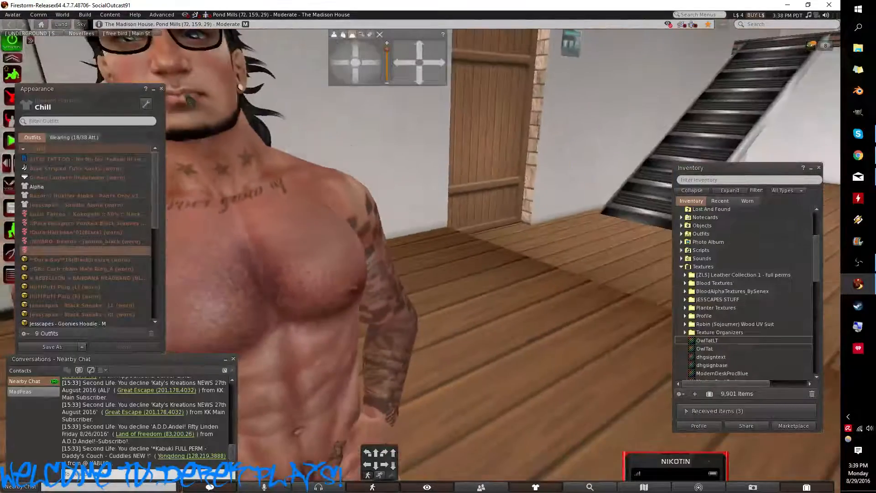
{"action": "scroll", "coordinate": [438, 247], "scroll_direction": "down", "scroll_amount": 5}
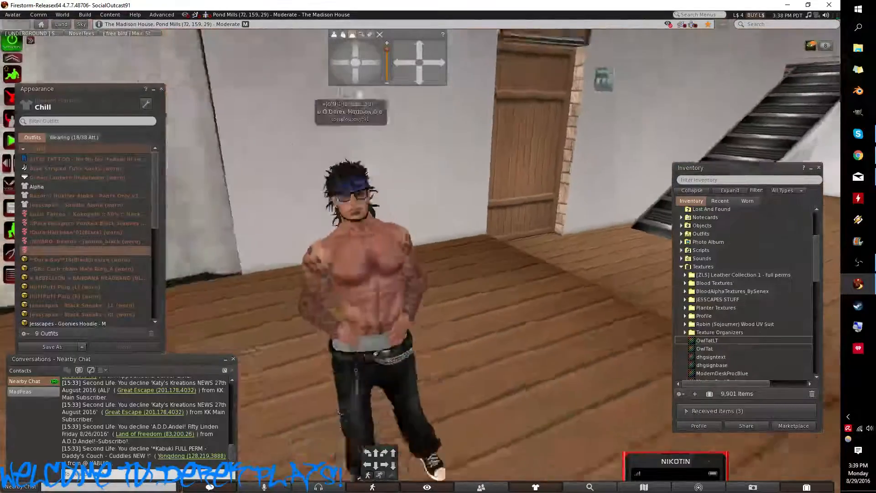
Step: Add the Alpha layer and the Jesscapes - Goonies Hoodie - M from the Chill outfit to what the avatar is wearing
{"action": "left_click", "coordinate": [353, 75]}
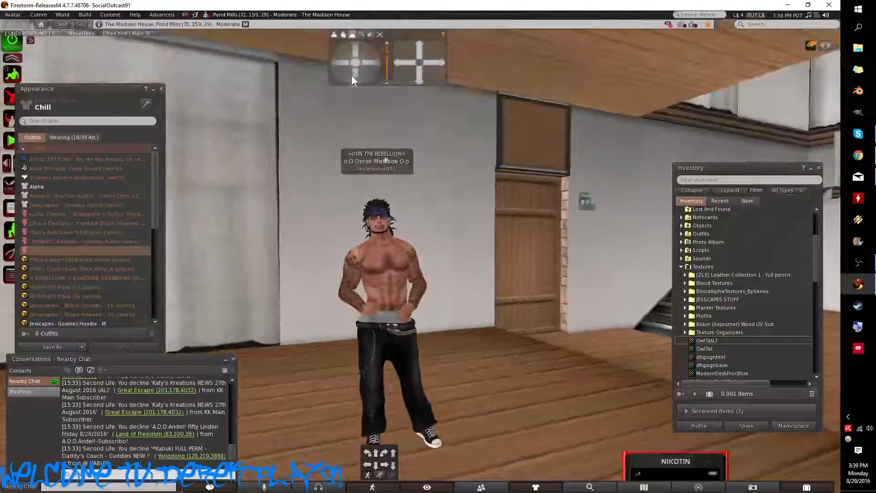
{"action": "left_click_drag", "start_coordinate": [339, 60], "coordinate": [339, 59]}
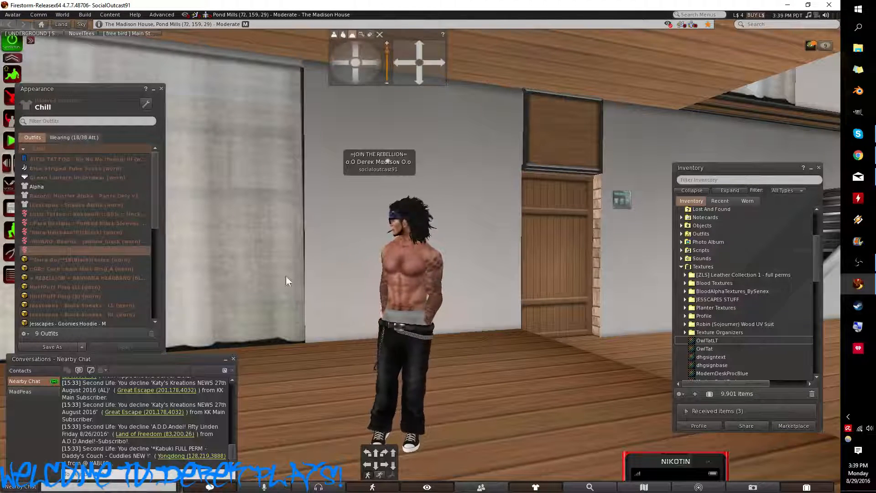
{"action": "right_click", "coordinate": [54, 186]}
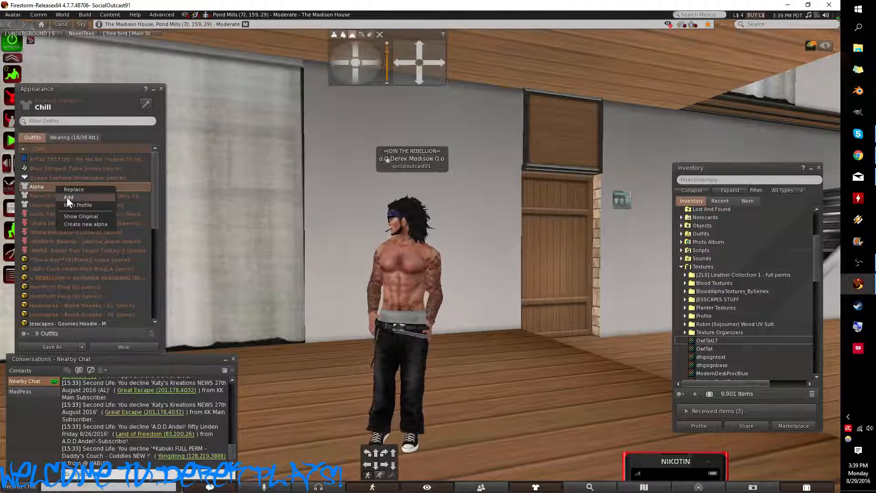
{"action": "left_click", "coordinate": [67, 197]}
{"action": "scroll", "coordinate": [88, 221], "scroll_direction": "down", "scroll_amount": 2}
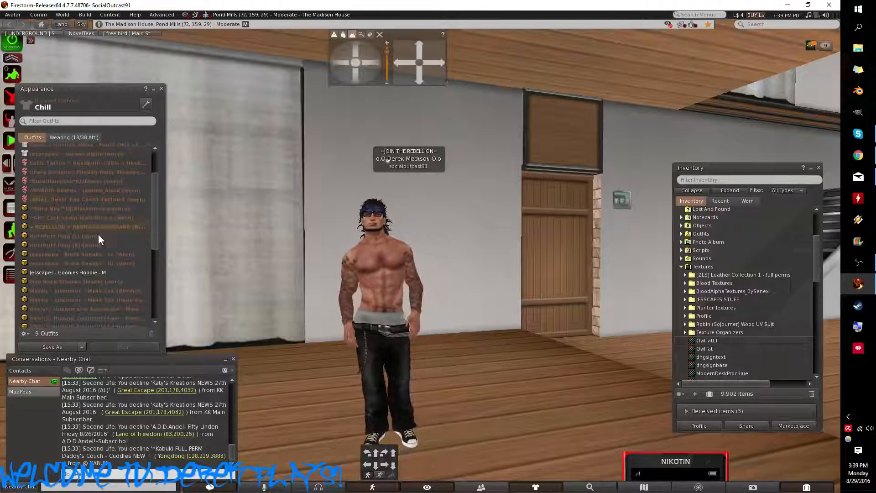
{"action": "right_click", "coordinate": [91, 274]}
{"action": "left_click", "coordinate": [106, 289]}
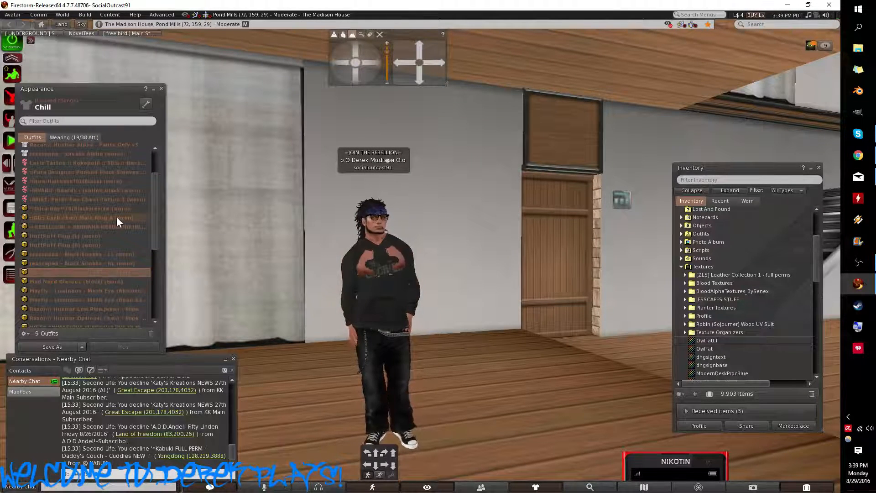
Step: Look through the Chill outfit's items, collapse the outfit and close the Appearance window
{"action": "scroll", "coordinate": [116, 216], "scroll_direction": "down", "scroll_amount": 4}
{"action": "scroll", "coordinate": [116, 217], "scroll_direction": "up", "scroll_amount": 4}
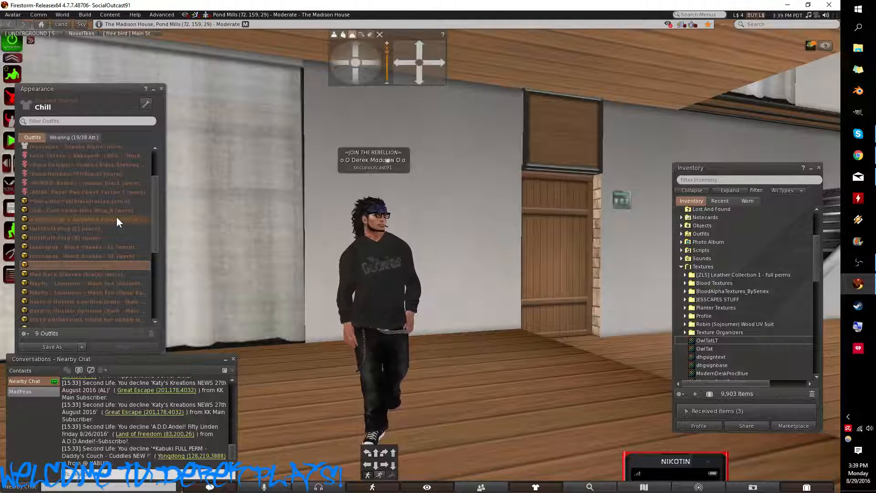
{"action": "scroll", "coordinate": [29, 160], "scroll_direction": "up", "scroll_amount": 2}
{"action": "scroll", "coordinate": [29, 161], "scroll_direction": "up", "scroll_amount": 1}
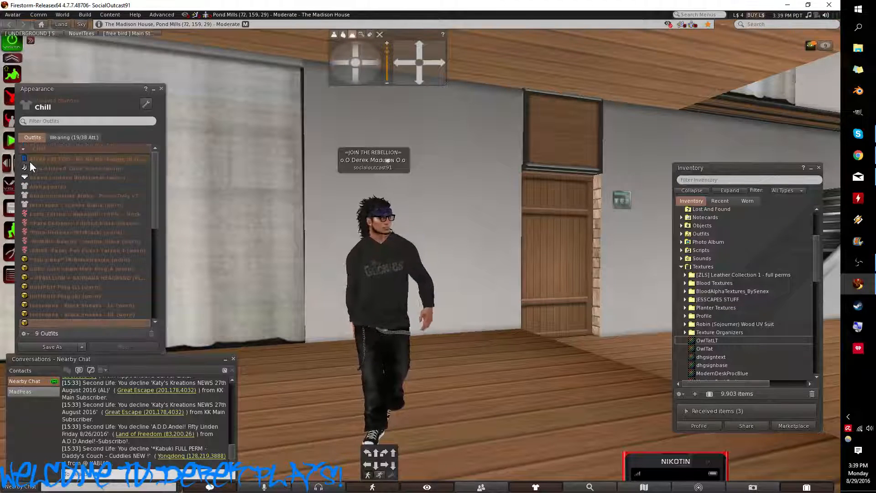
{"action": "left_click", "coordinate": [23, 149]}
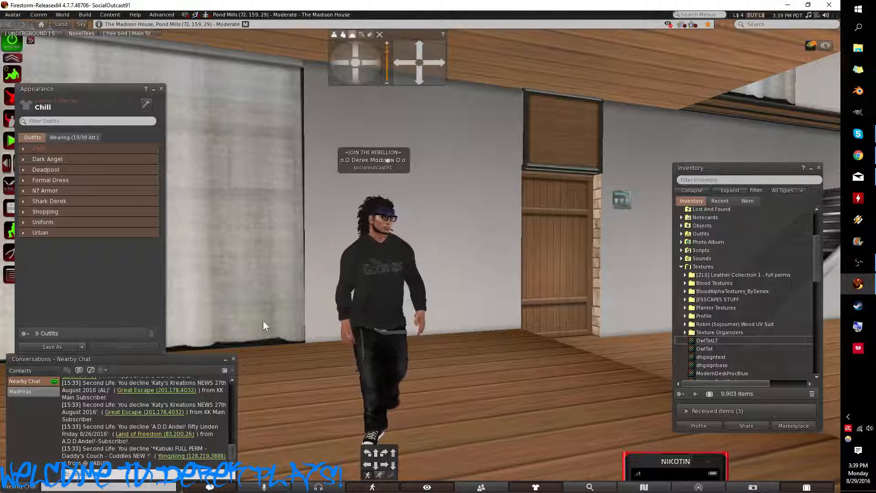
{"action": "left_click", "coordinate": [161, 88]}
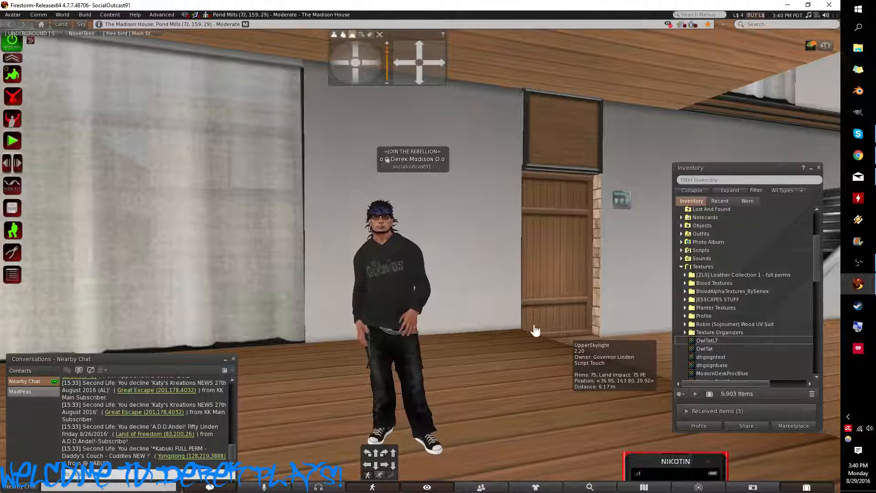
Step: View and close the MadPeas group conversation, and collapse the Textures folder in the inventory
{"action": "left_click", "coordinate": [43, 390]}
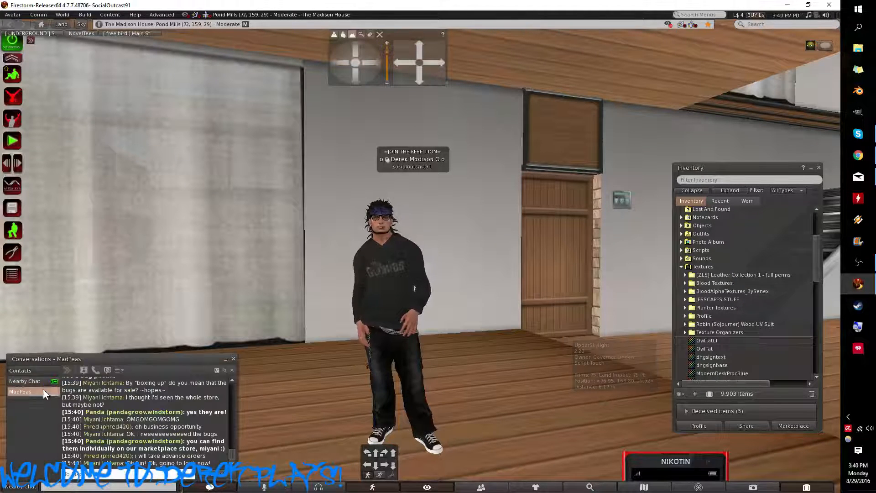
{"action": "left_click", "coordinate": [231, 370]}
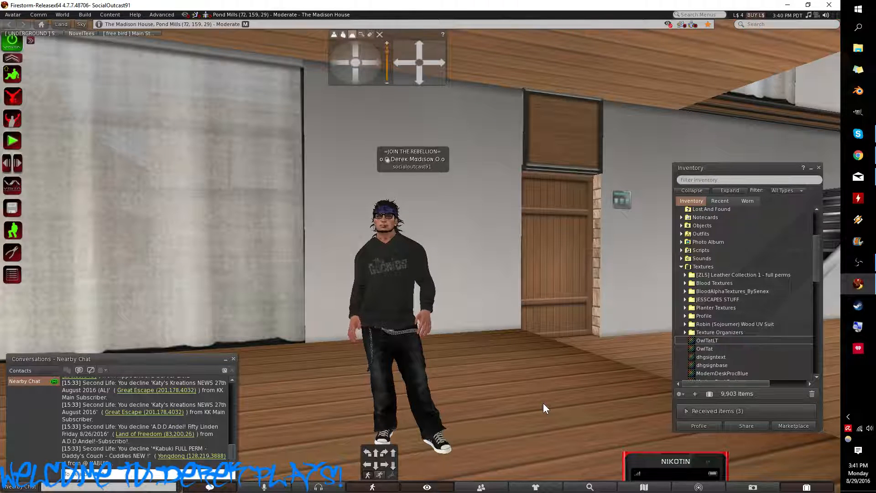
{"action": "left_click", "coordinate": [680, 266]}
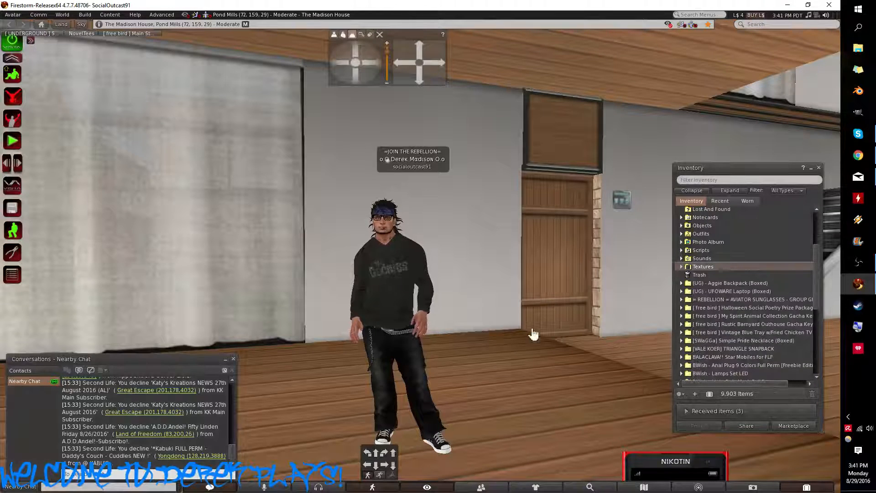